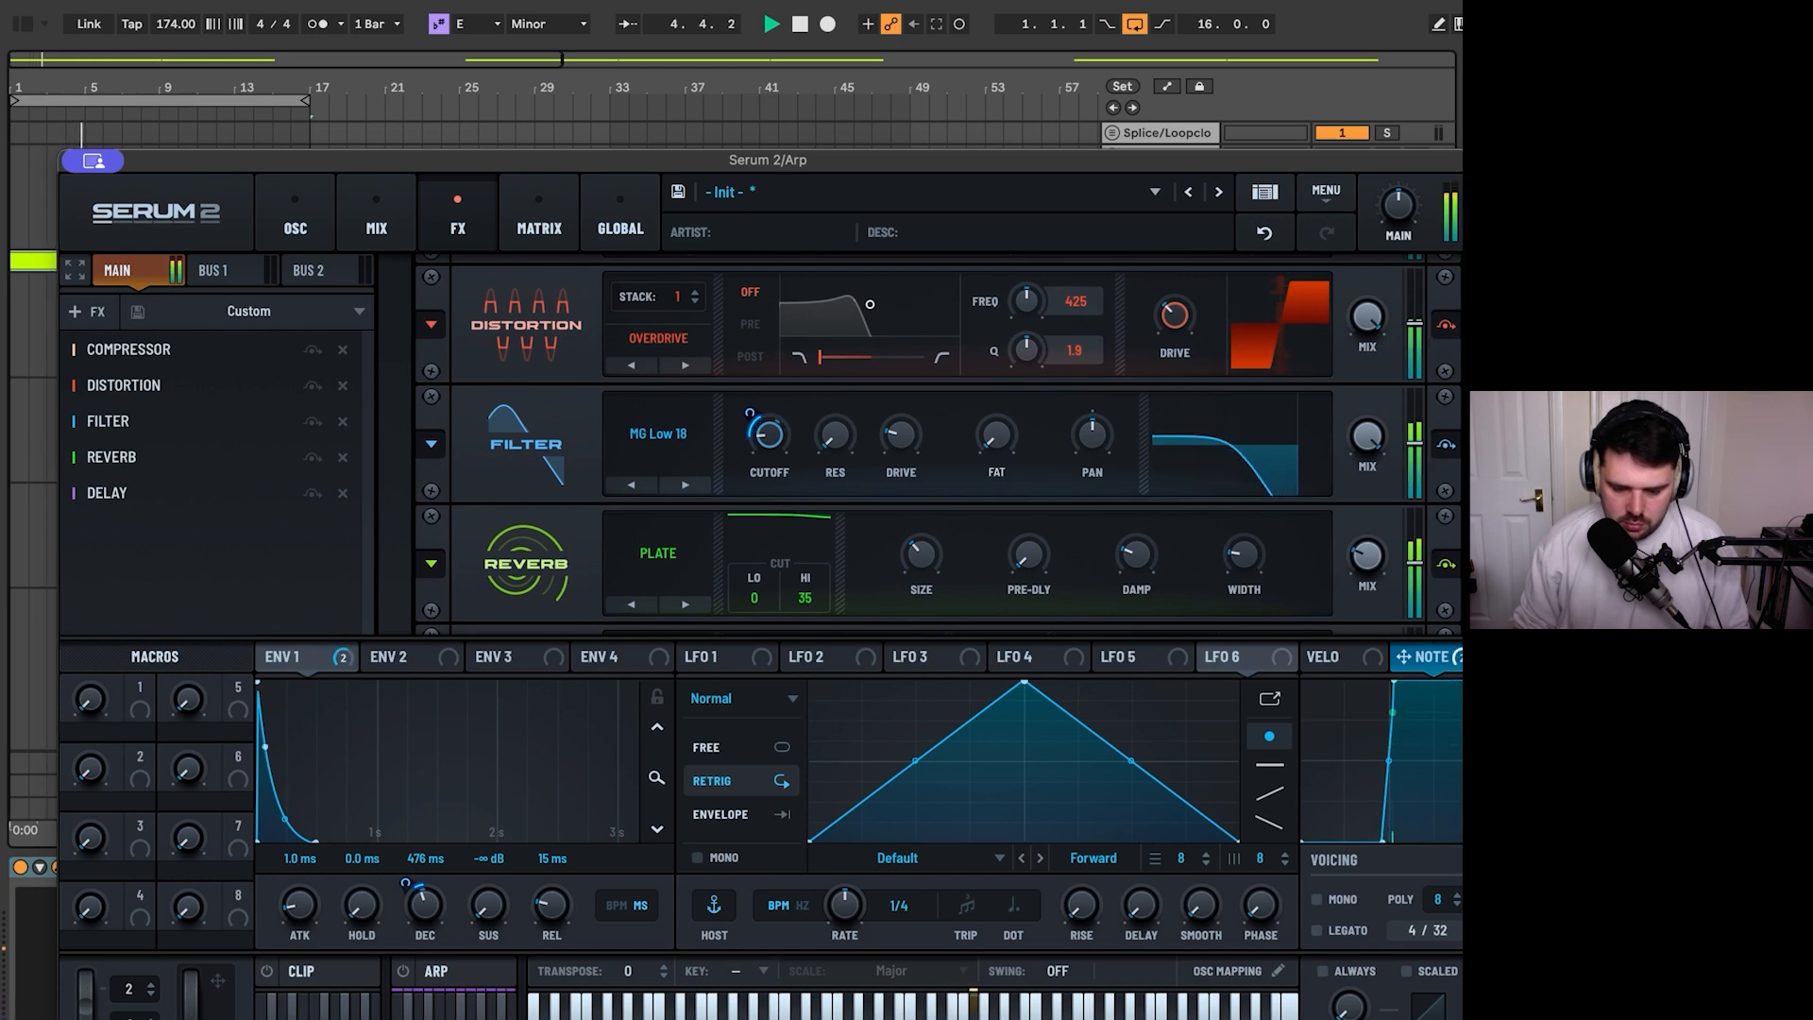
- Raise Filter 1's send to Bus 1 in the mixer to slightly above 76%, auditioning the loop
key(space)
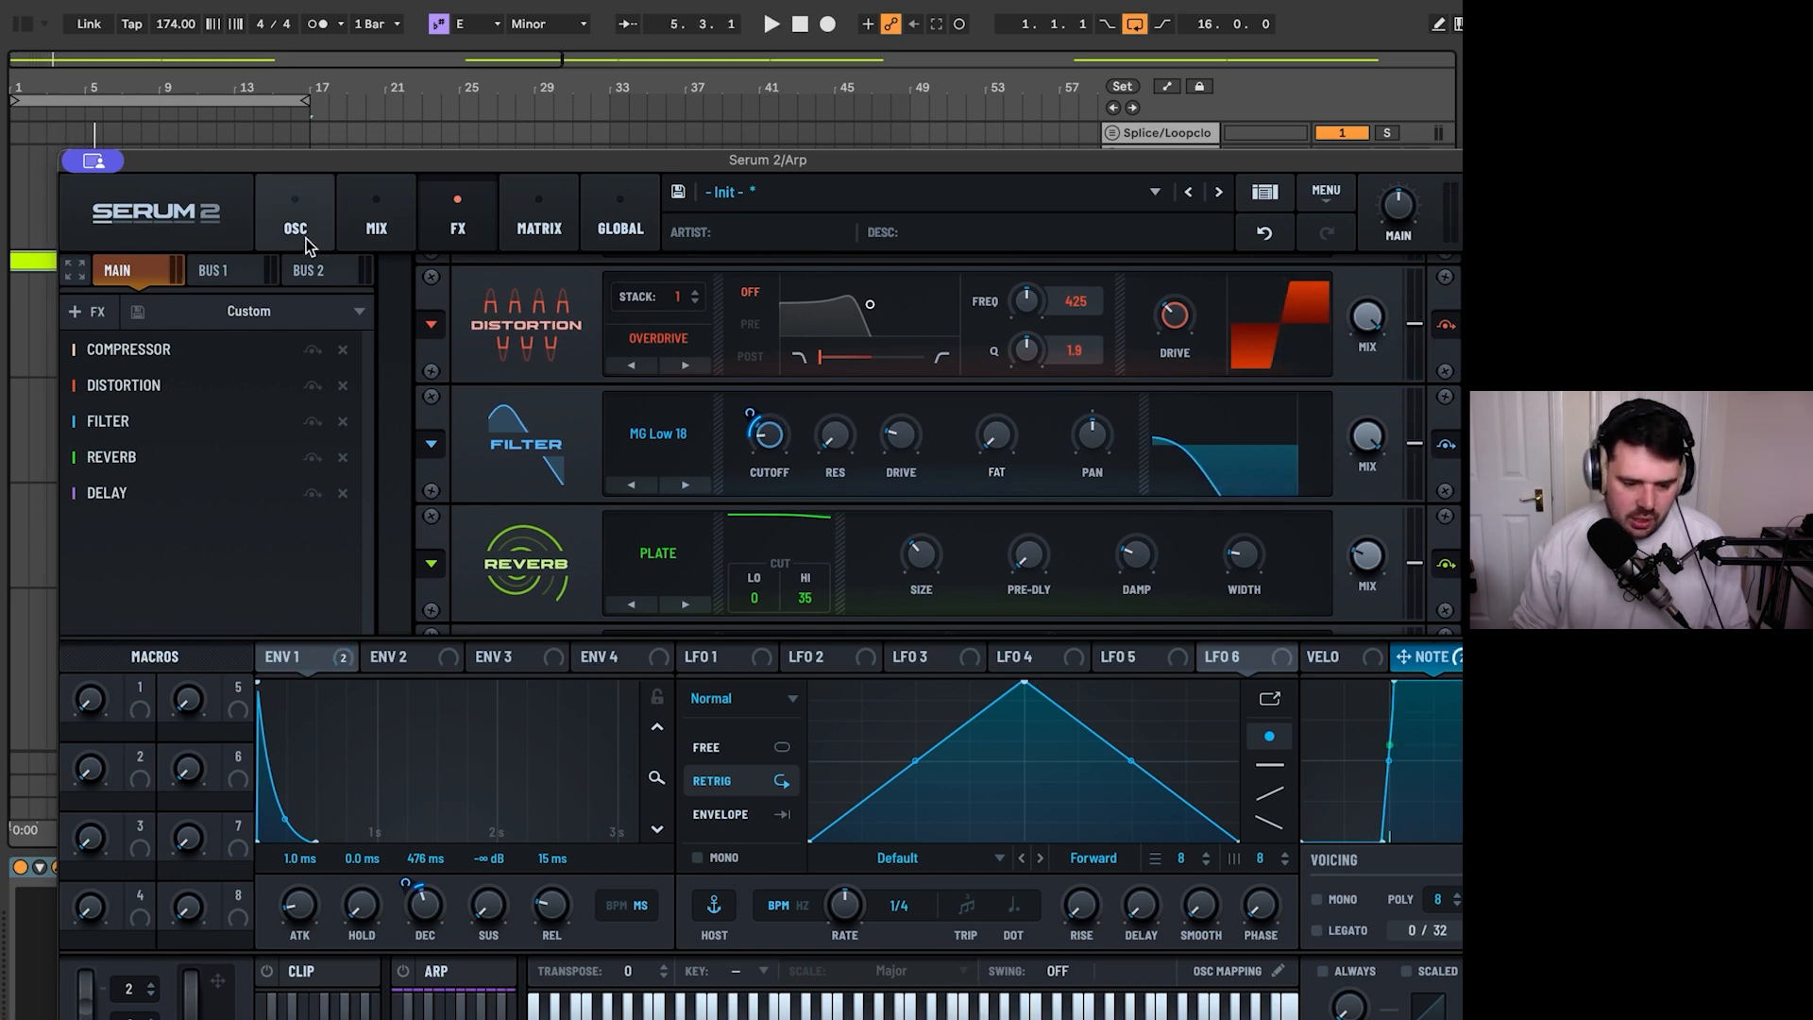
click(376, 222)
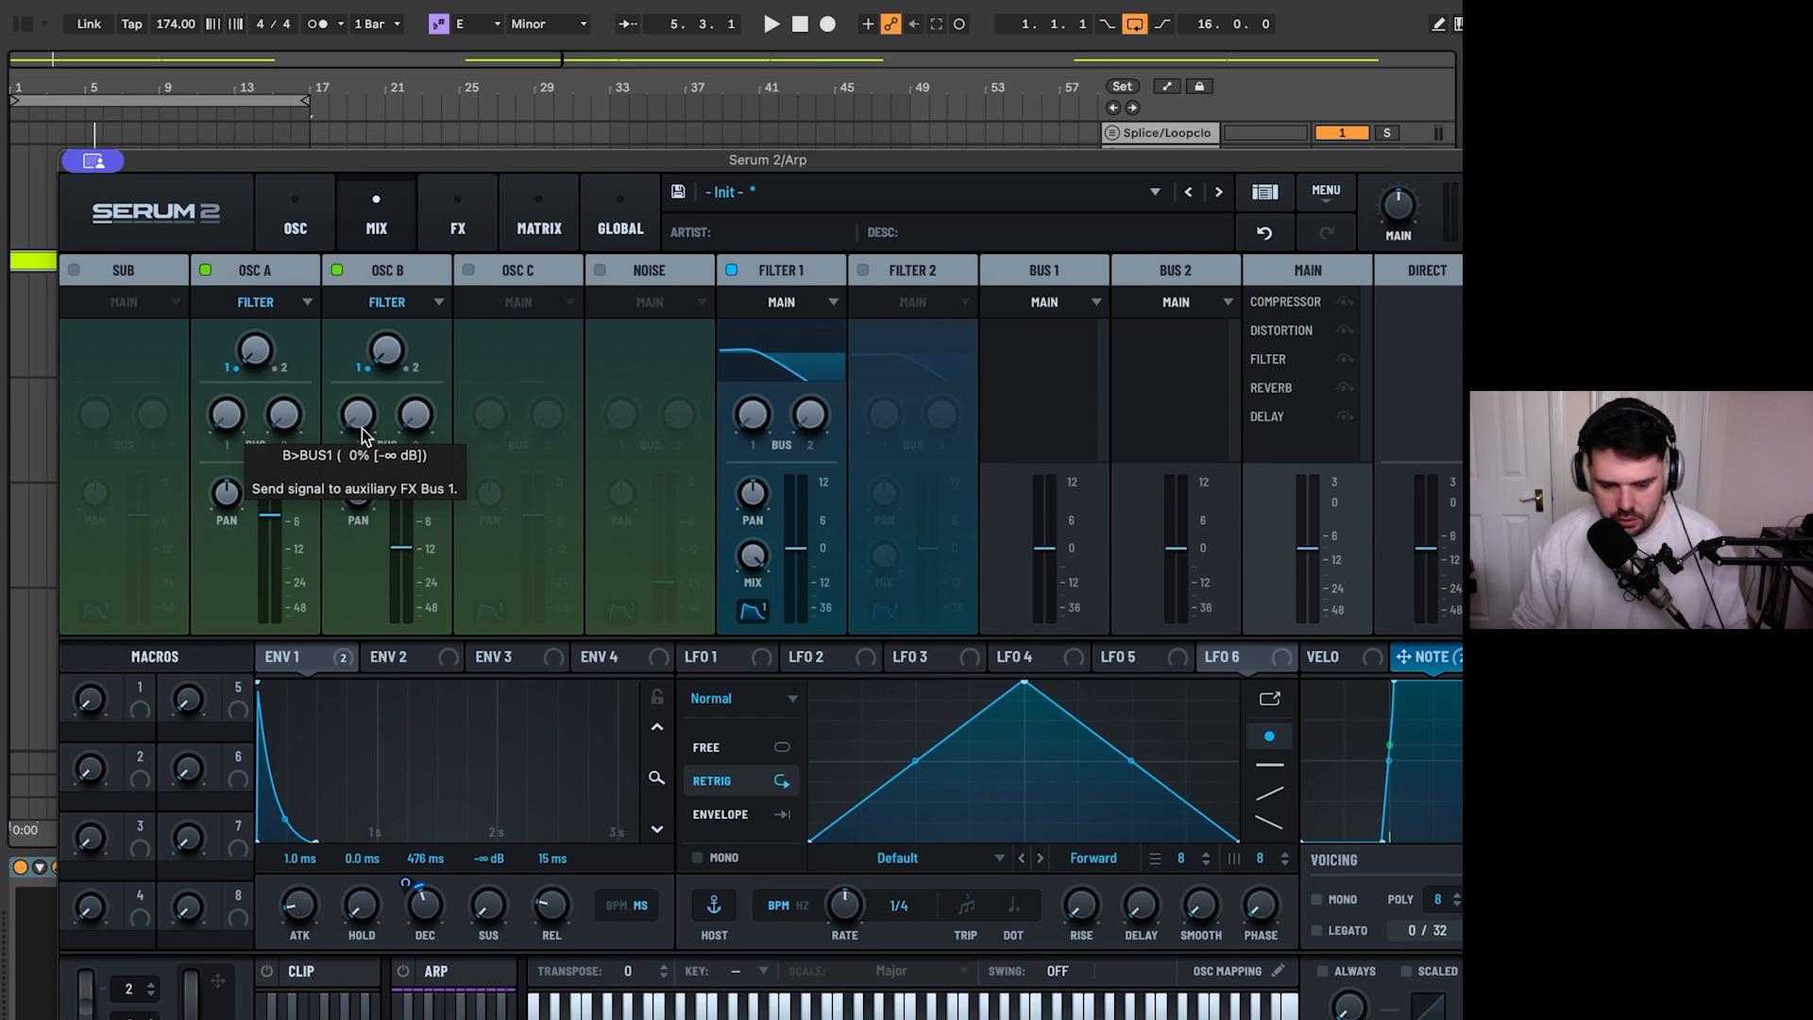
key(space)
drag(414, 241, 387, 515)
key(space)
key(space)
key(space)
drag(752, 415, 792, 287)
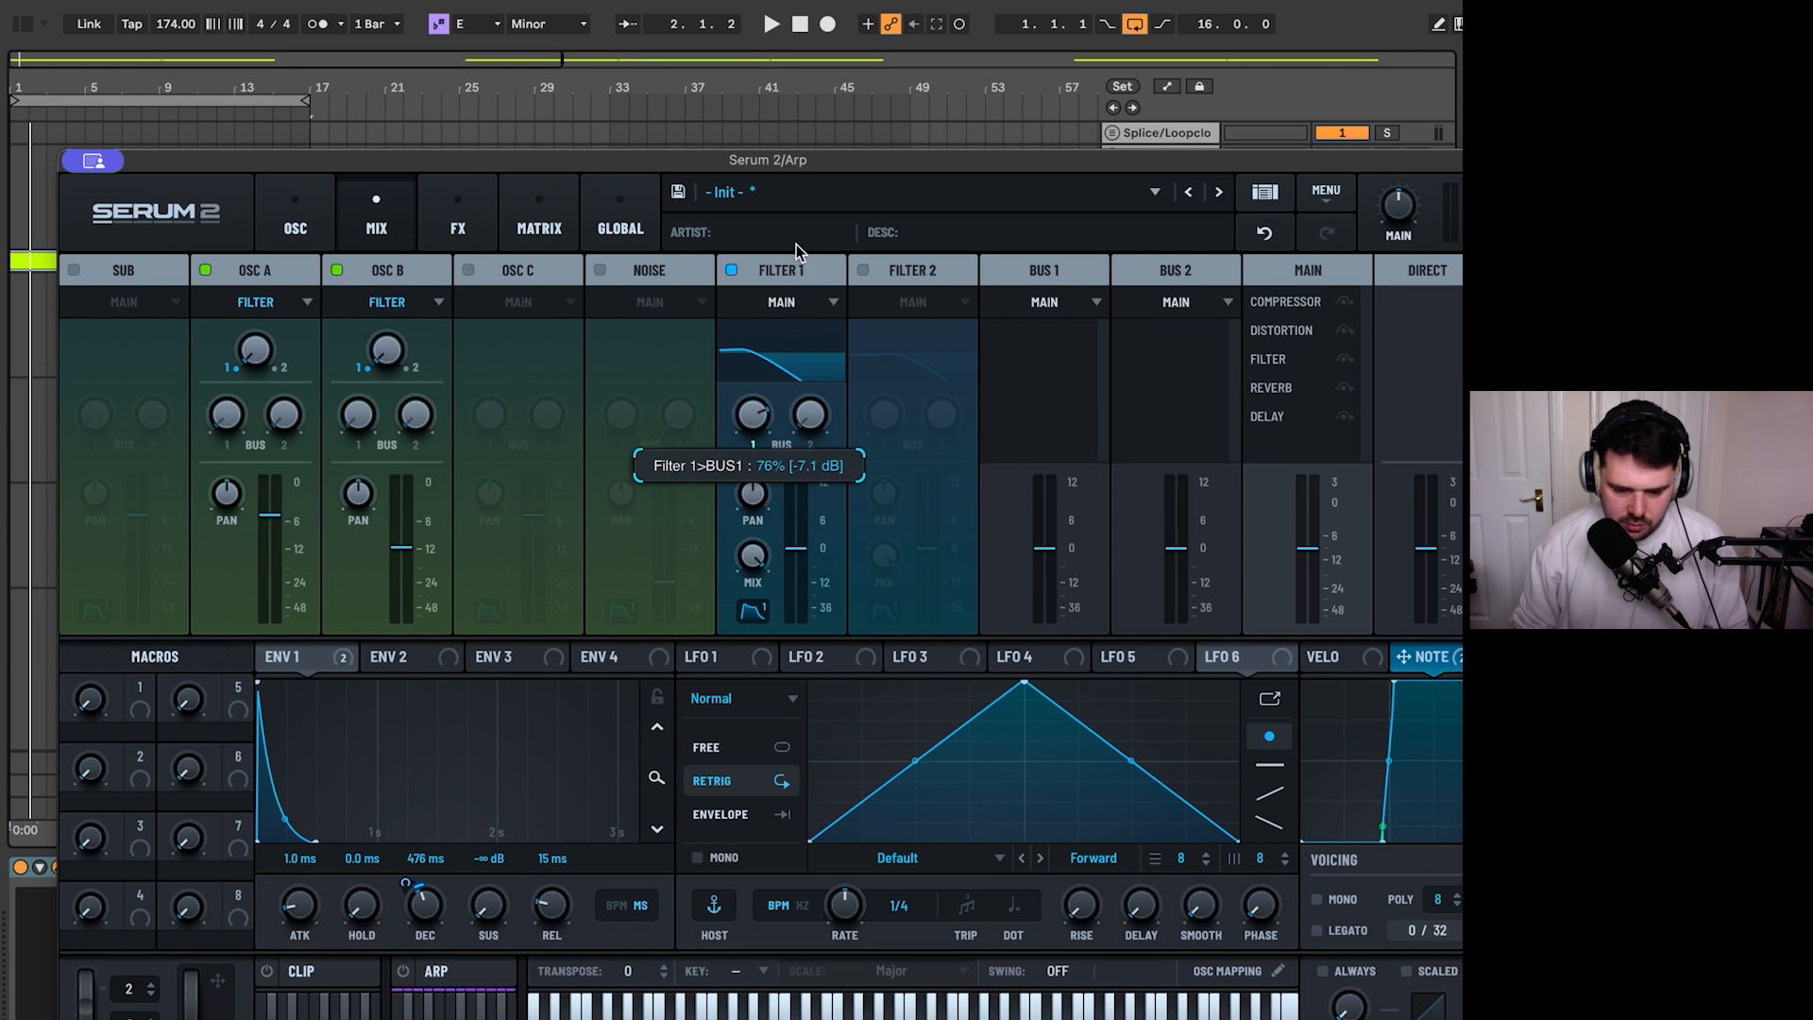
key(space)
drag(796, 246, 801, 236)
key(space)
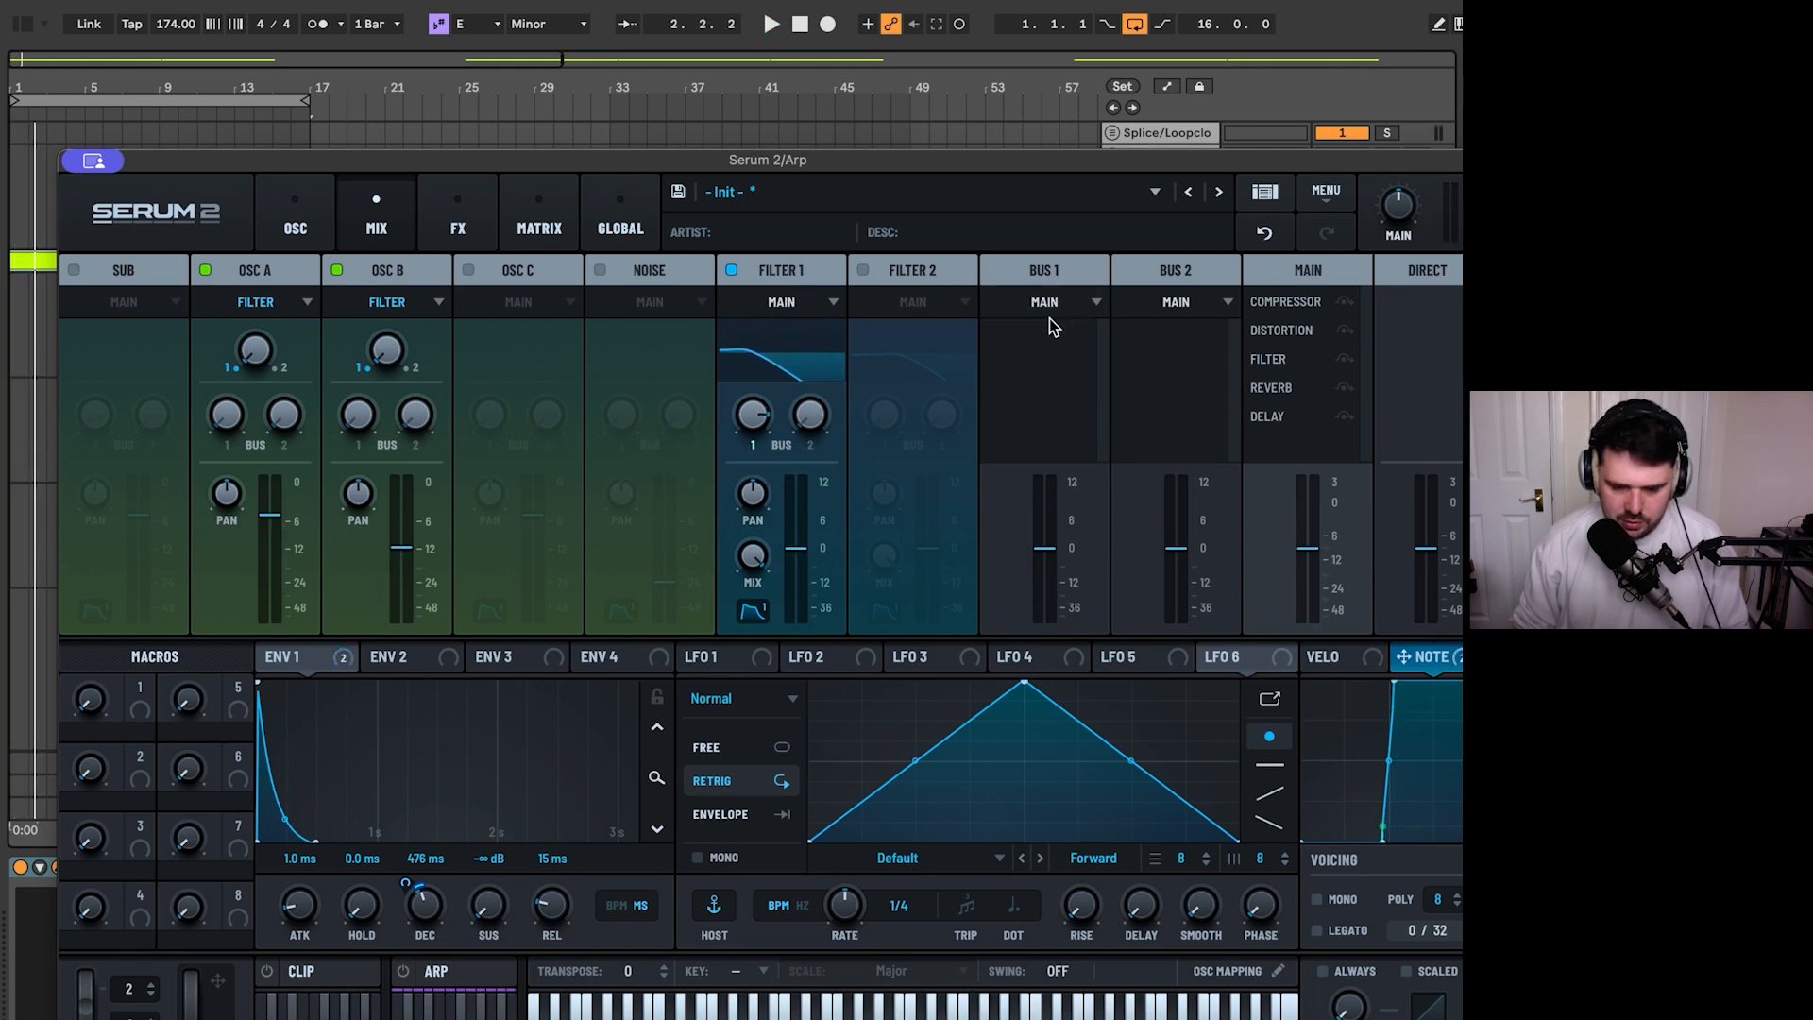
- Review the output destinations available for Bus 1 in the mixer and show the Bus 1 effects rack
click(1057, 303)
click(1154, 327)
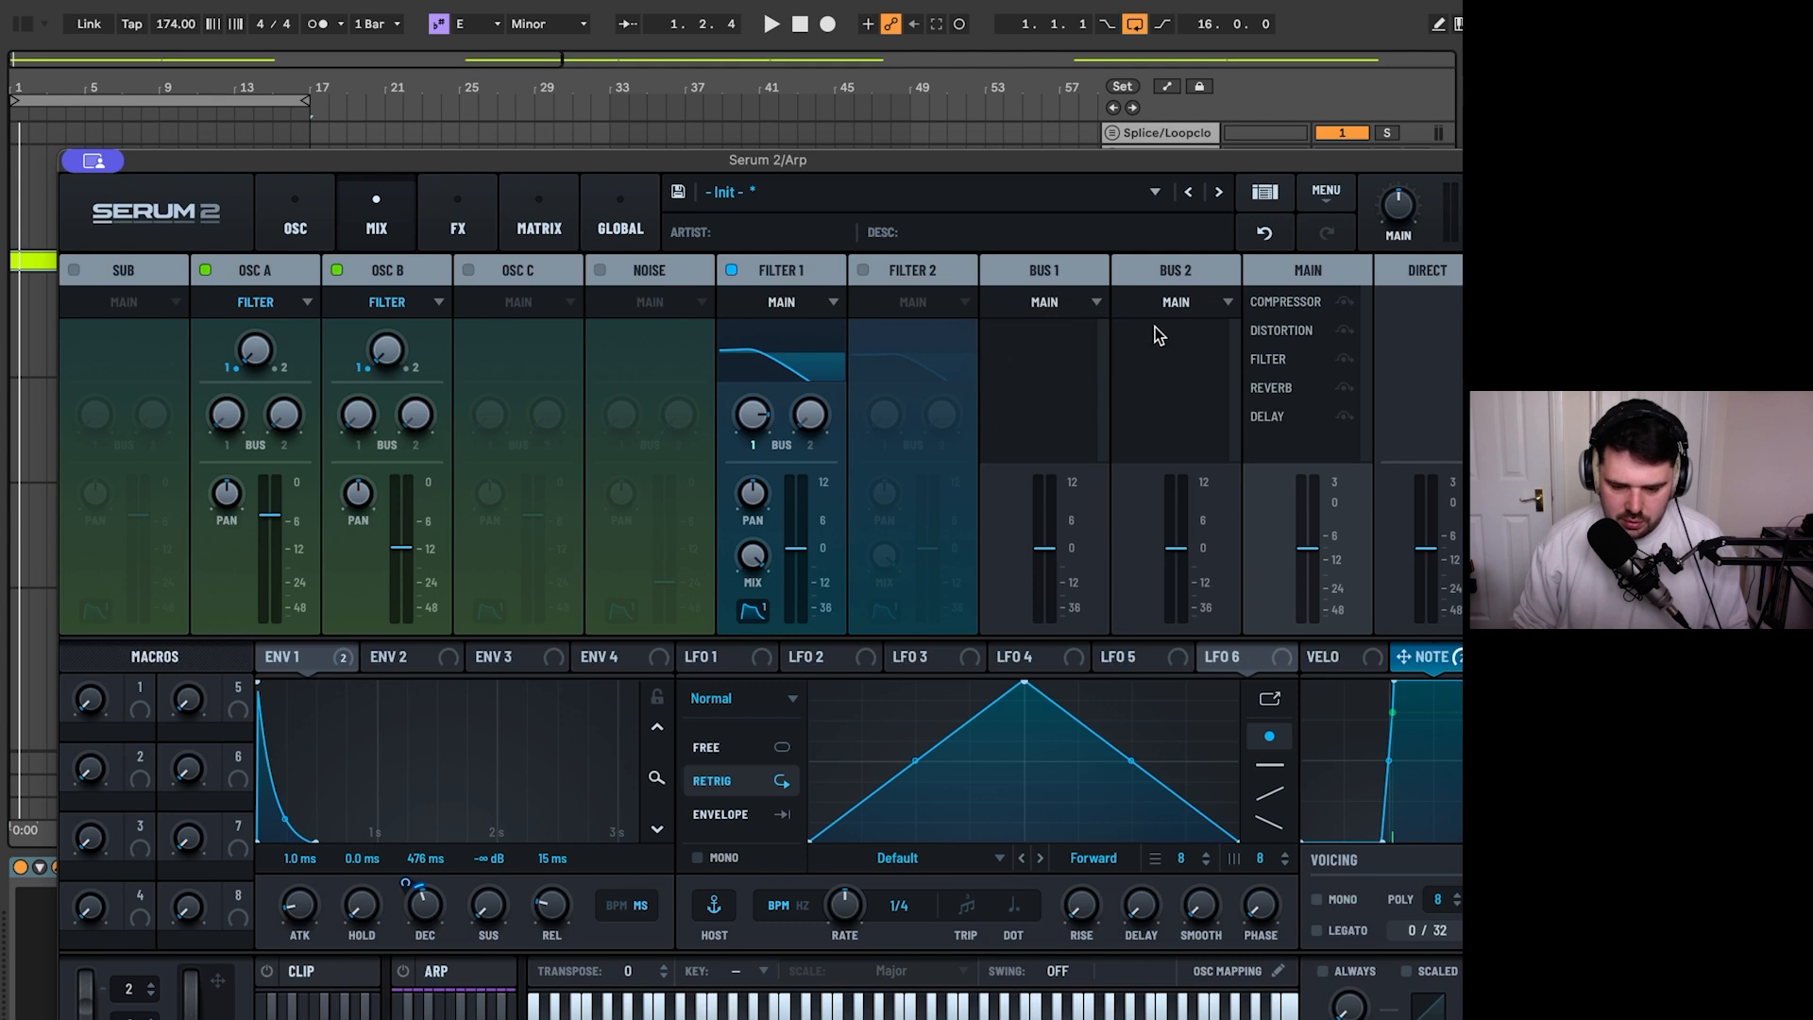
click(1049, 303)
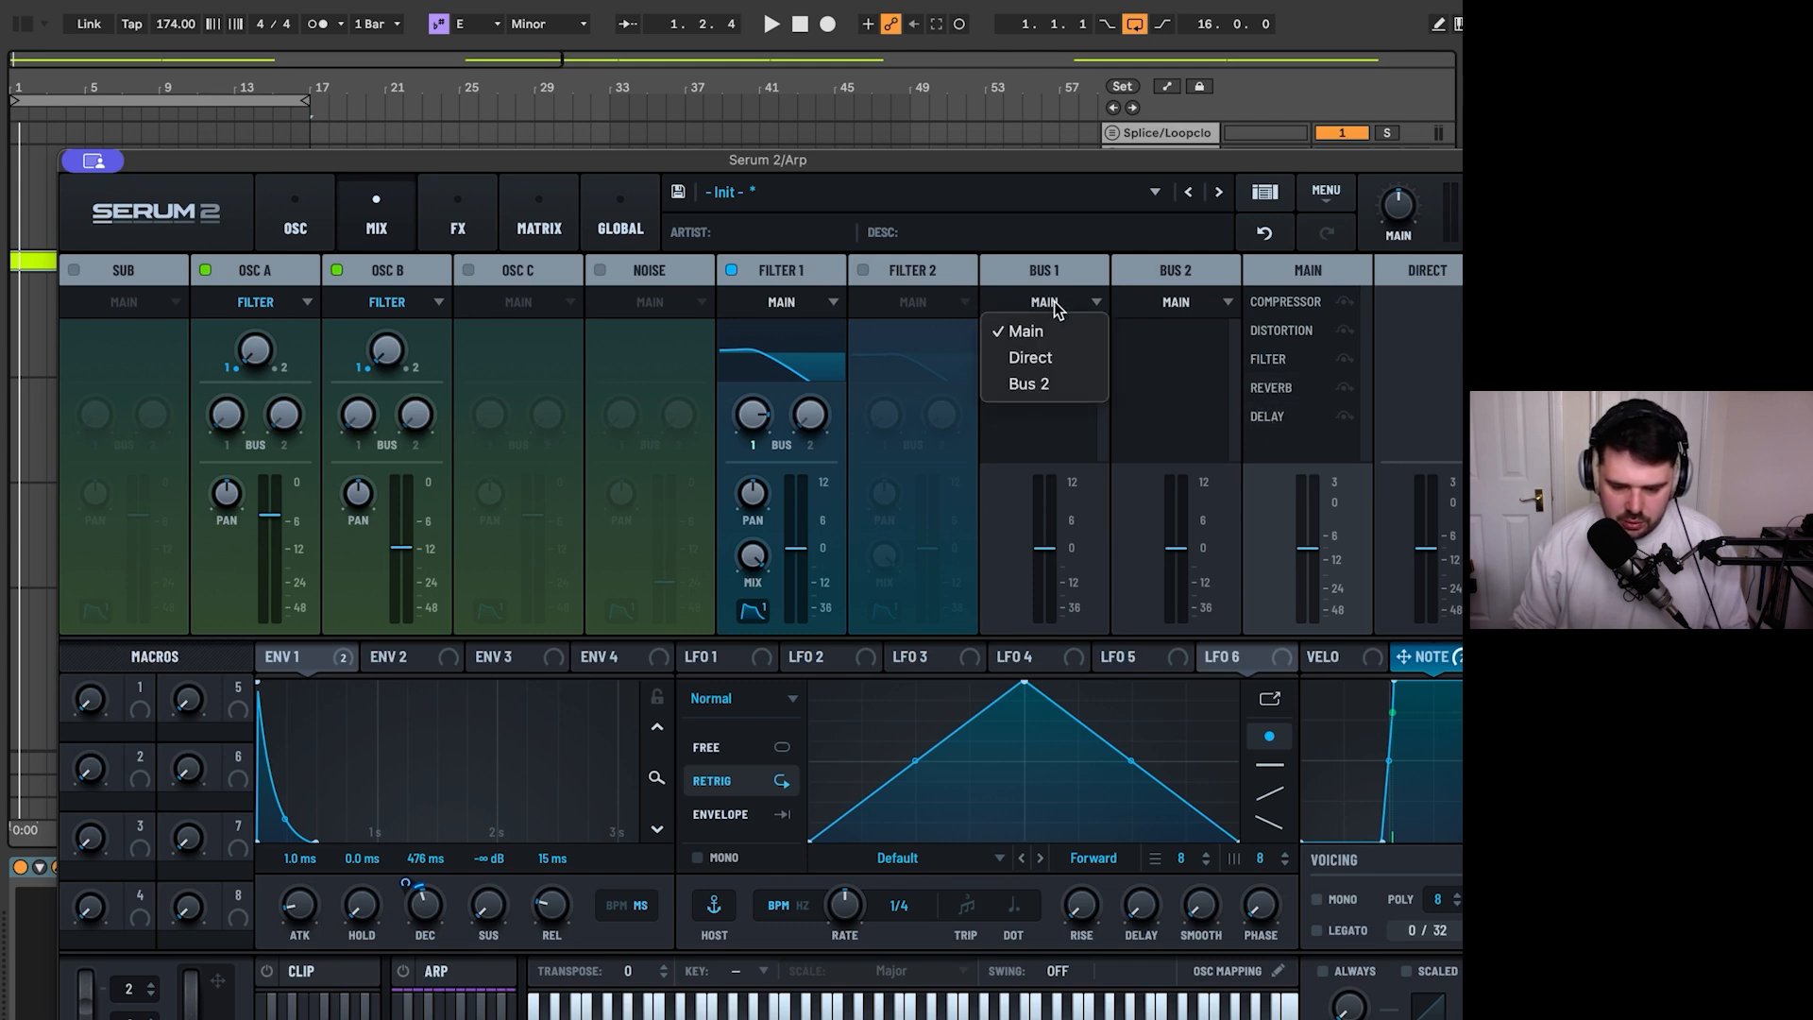
click(1057, 310)
click(472, 213)
click(212, 272)
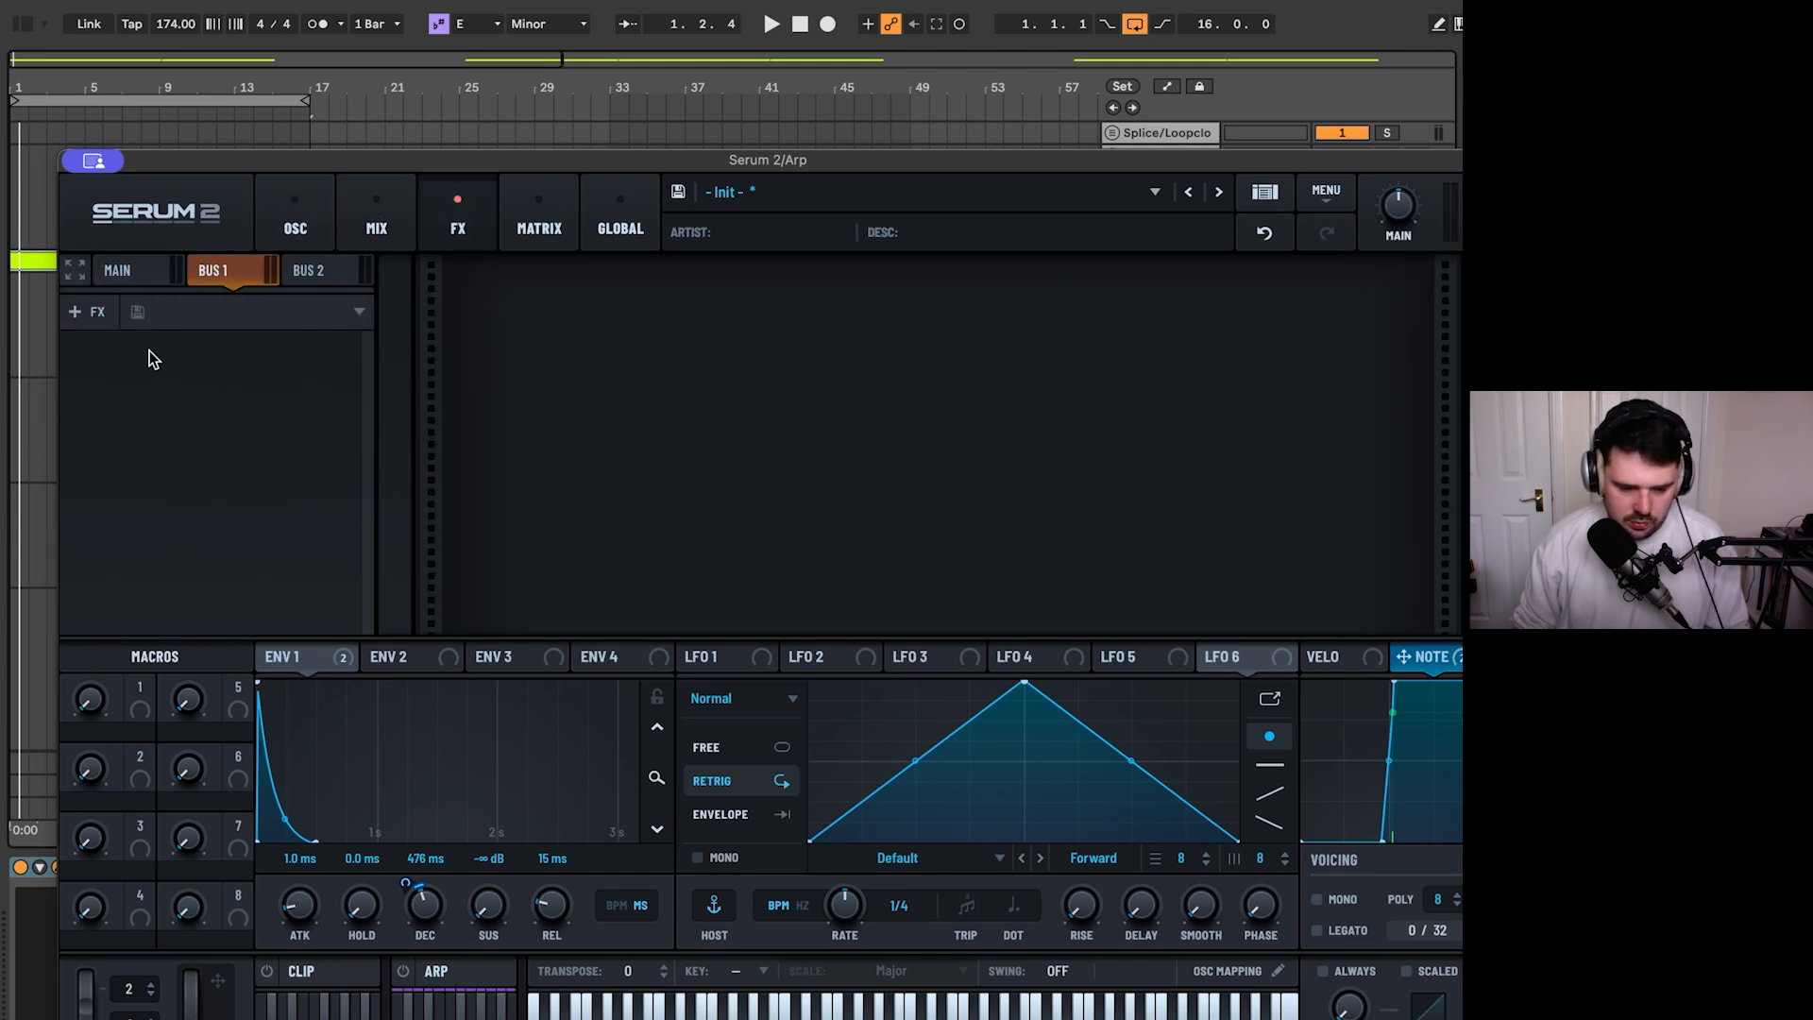
click(91, 319)
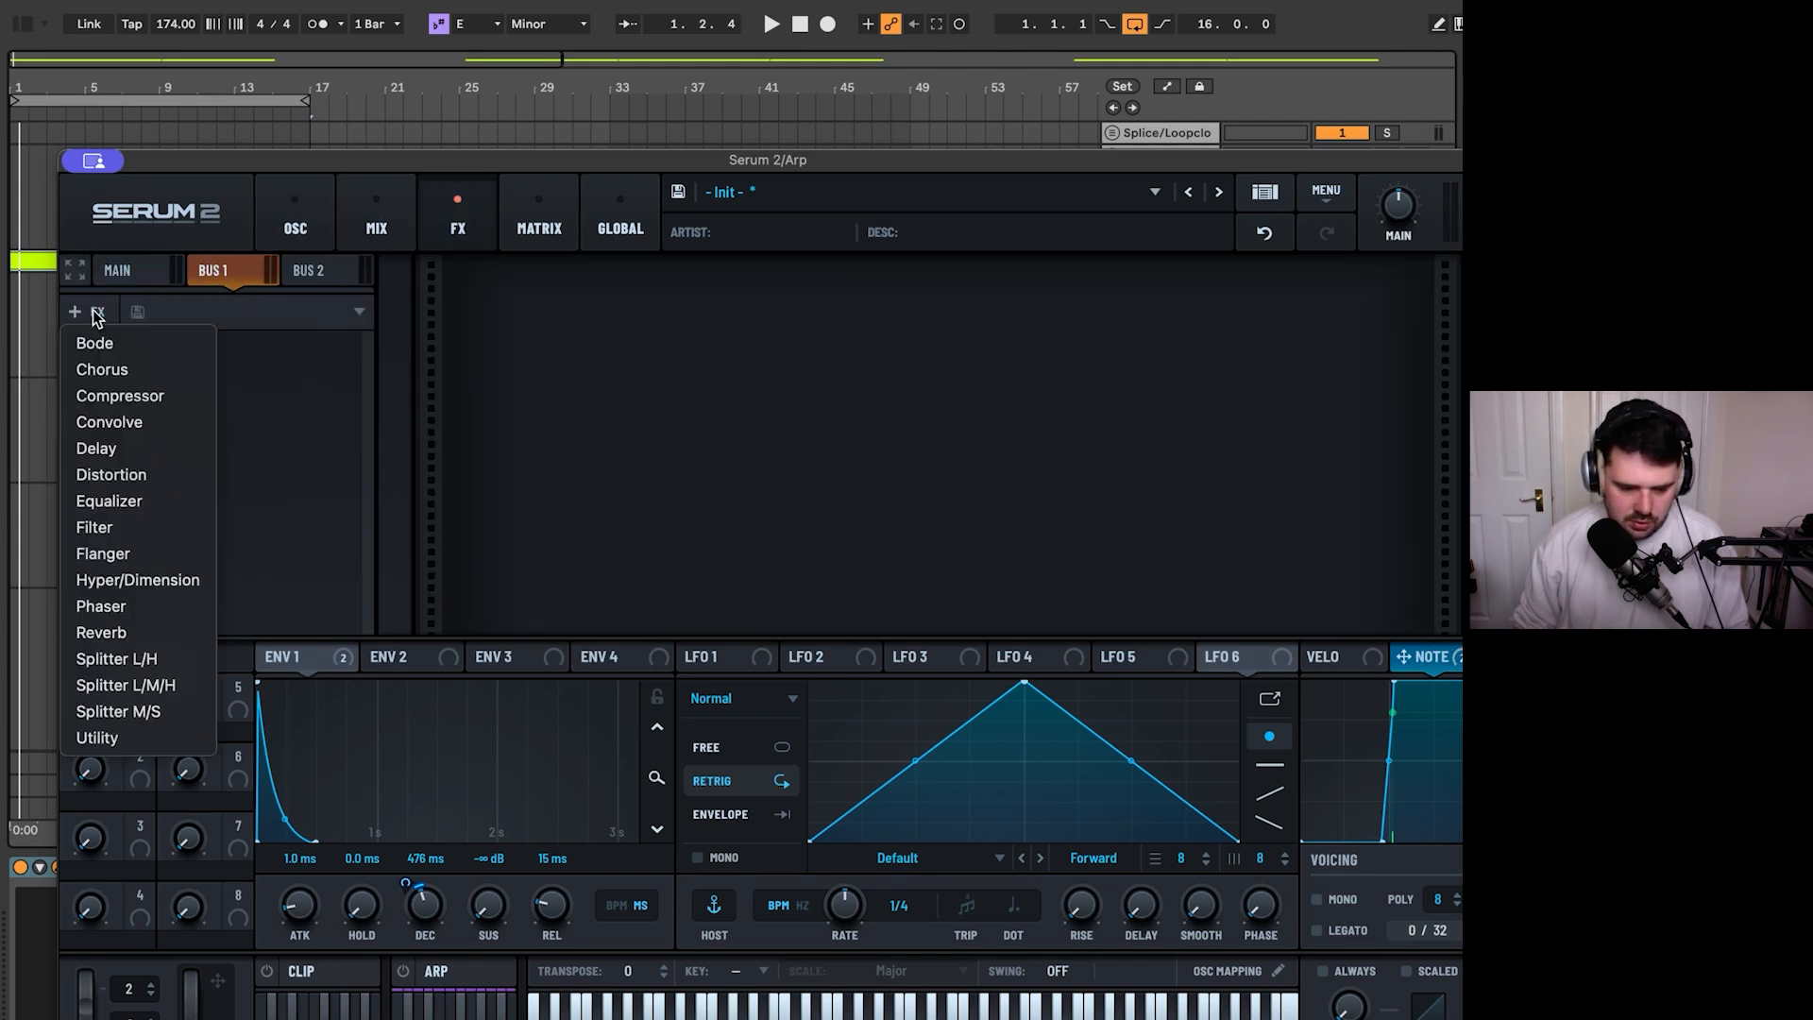
click(165, 472)
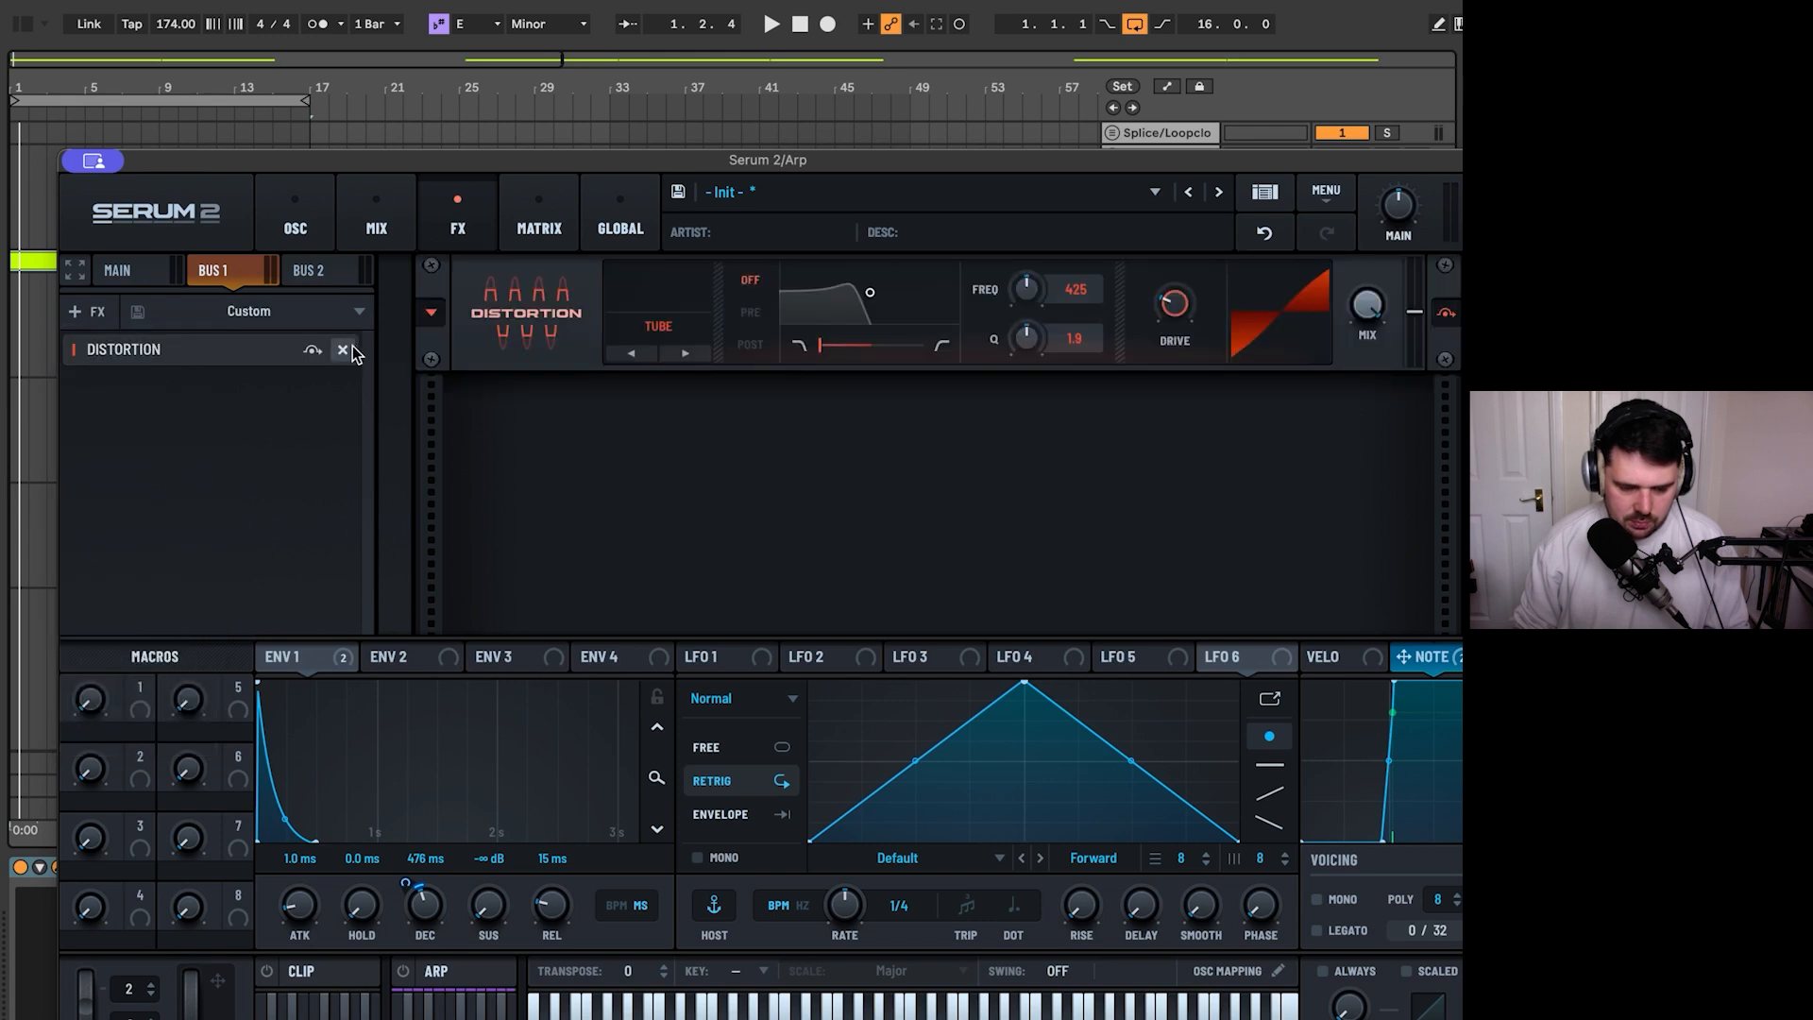
click(346, 350)
- Add a Compressor in Multiband mode to Bus 1 and set its threshold to -16.1 dB while the loop plays
click(85, 311)
click(155, 397)
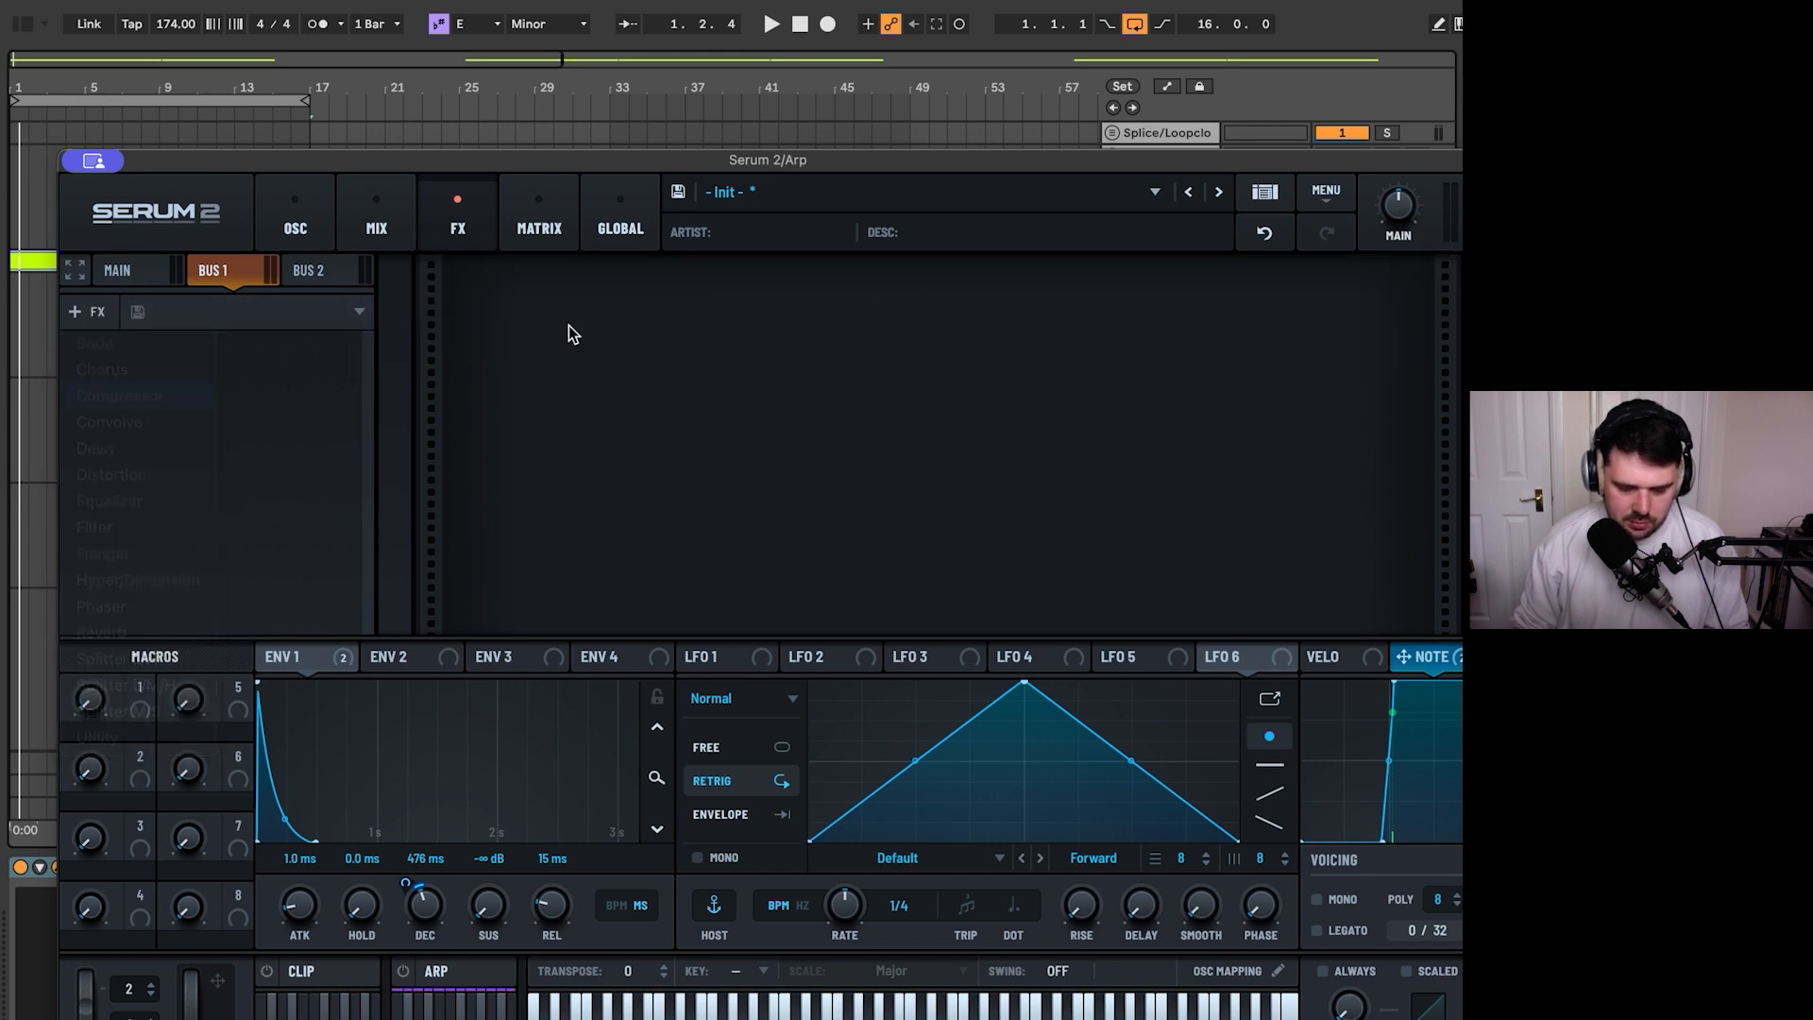
key(space)
drag(713, 342, 721, 332)
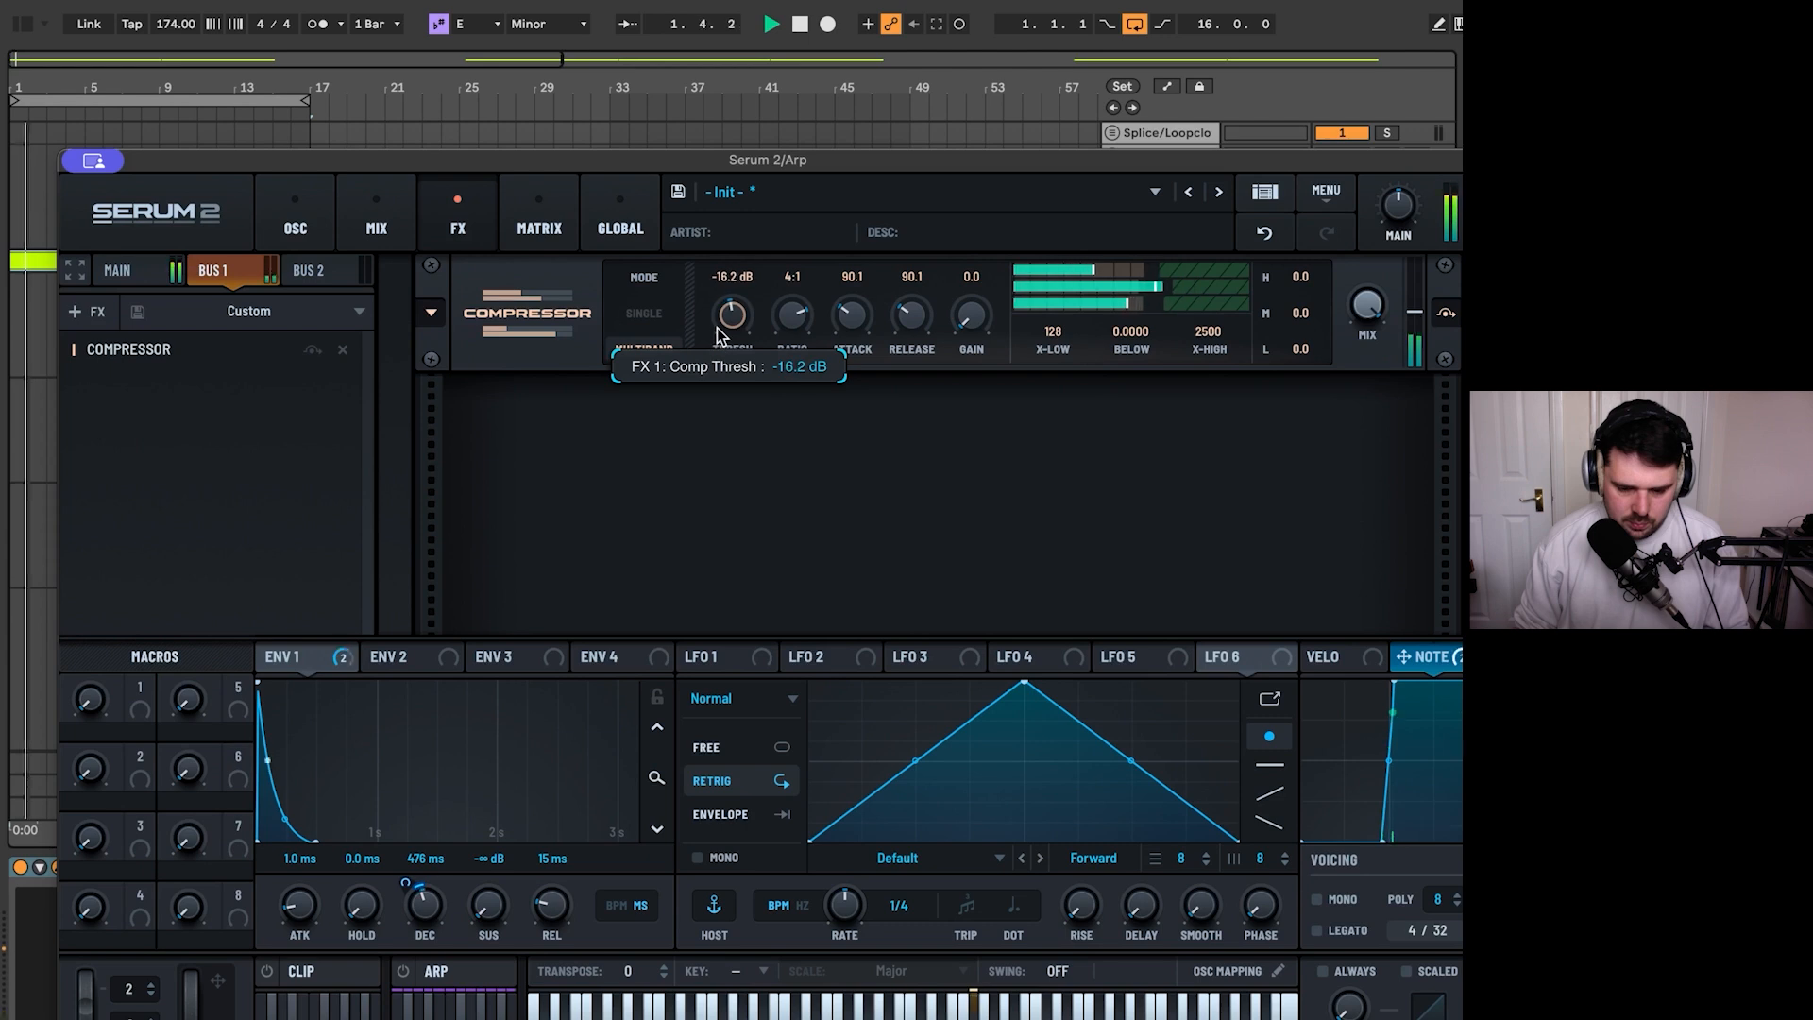
key(space)
- Add a Reverb after the compressor on Bus 1, set its type to Basin and its mix to 41%
click(99, 313)
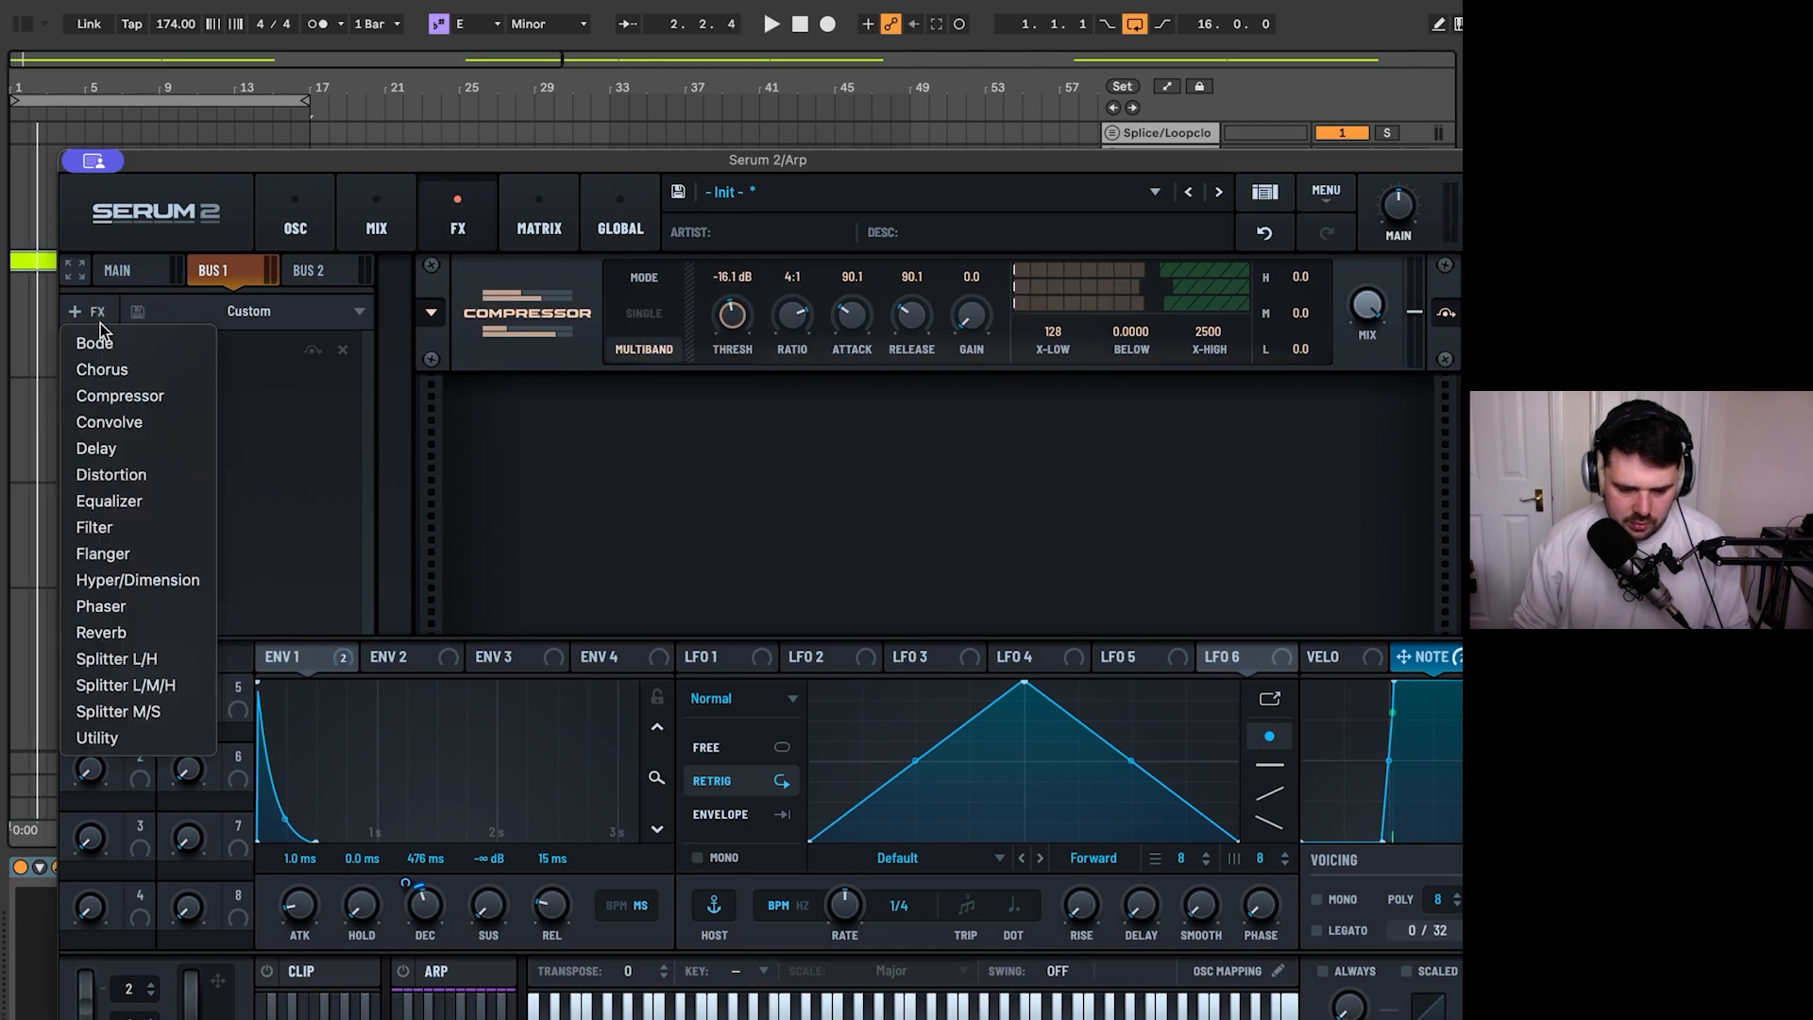
click(151, 633)
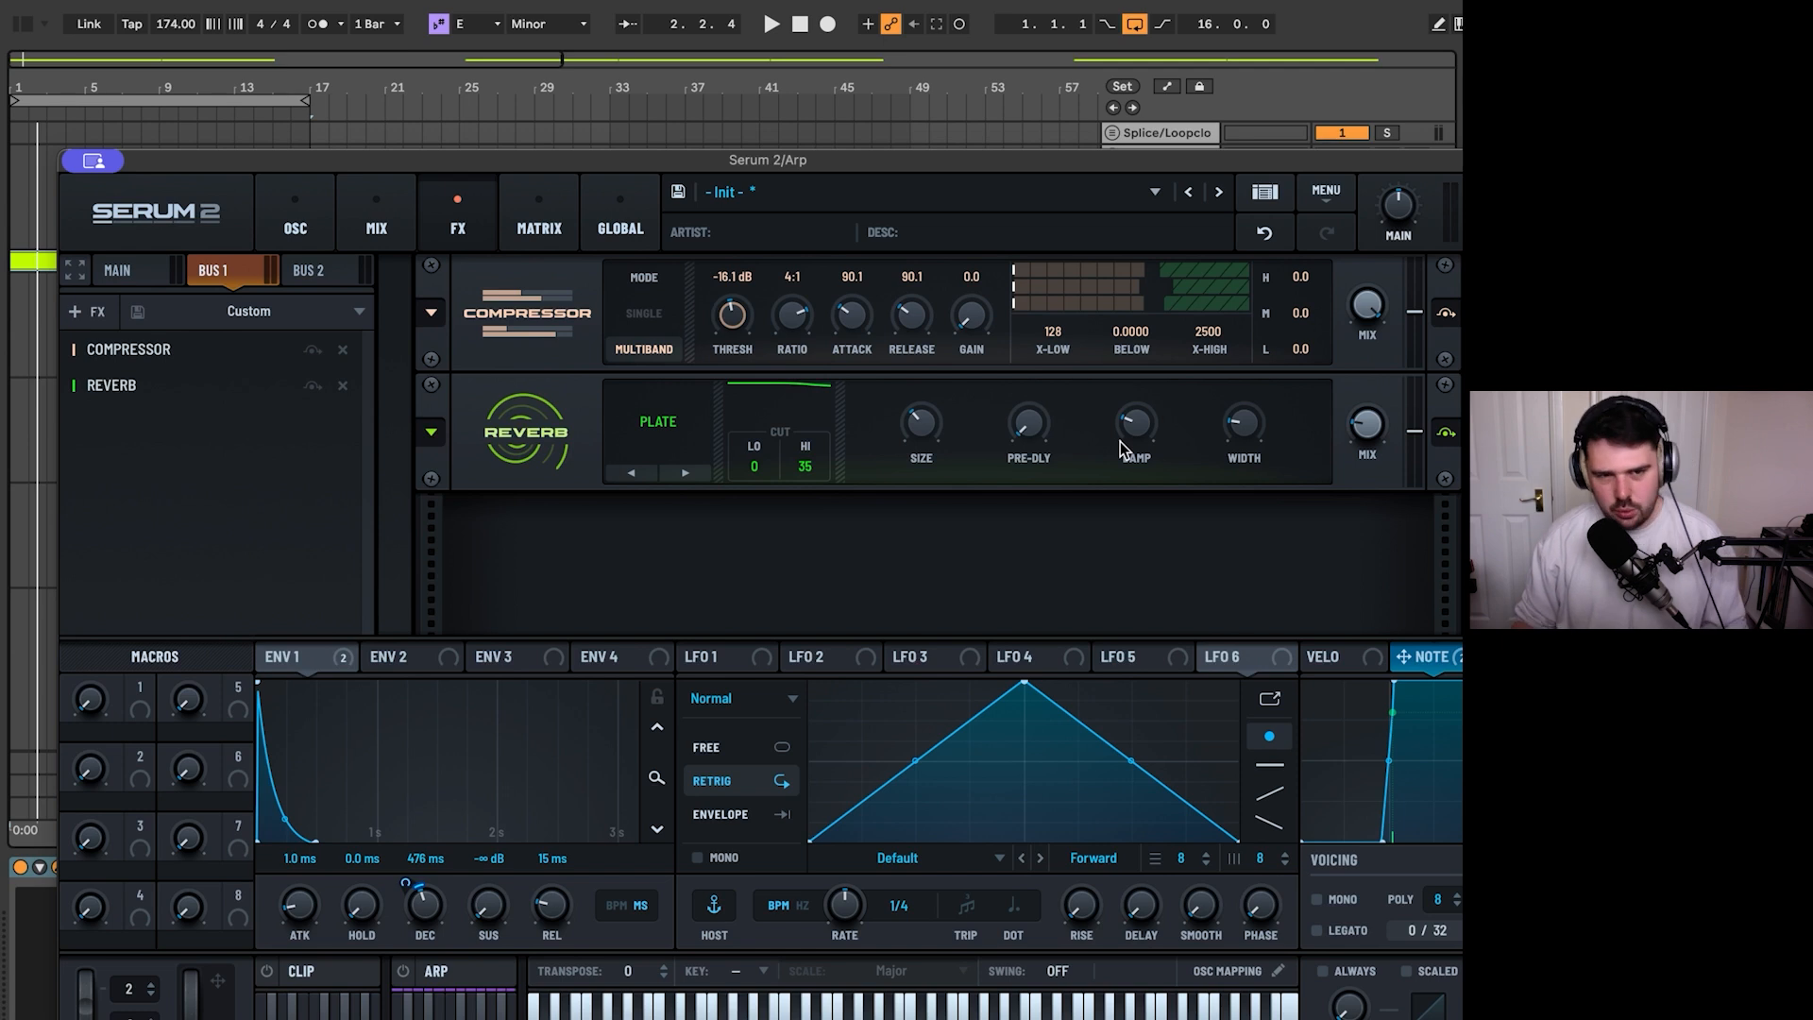
mouse_move(1120, 440)
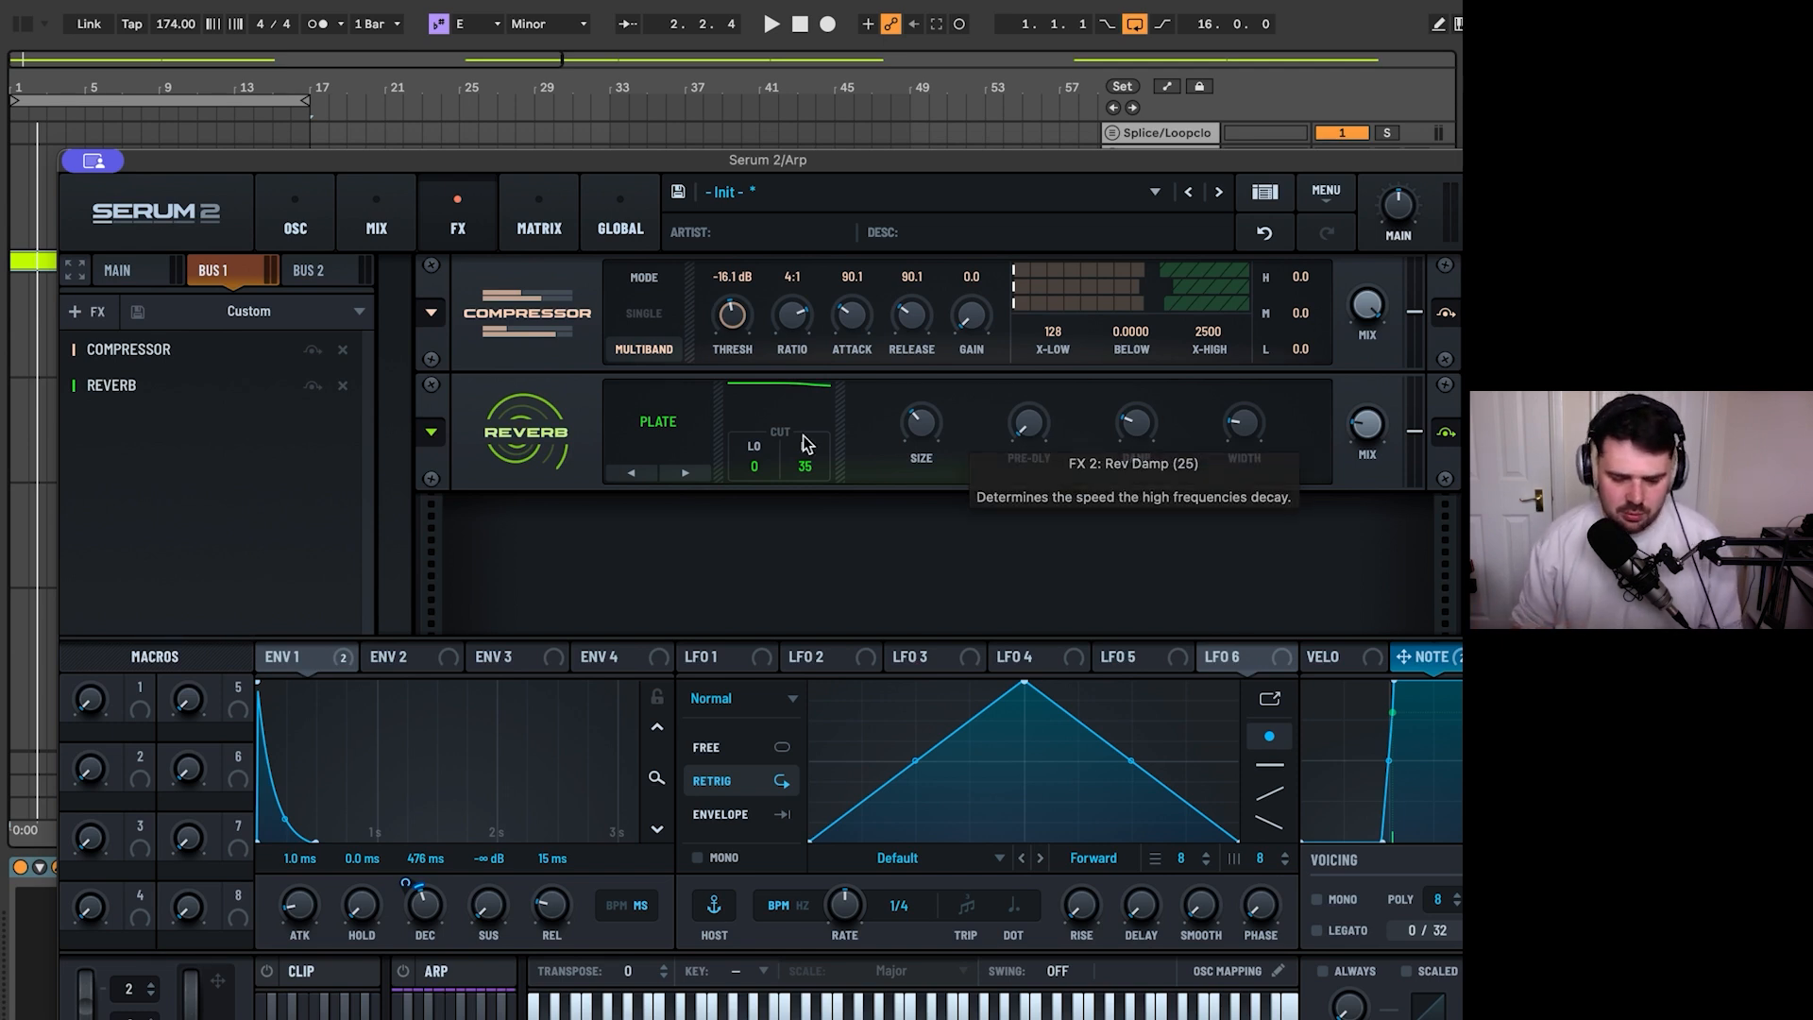
click(651, 423)
click(659, 578)
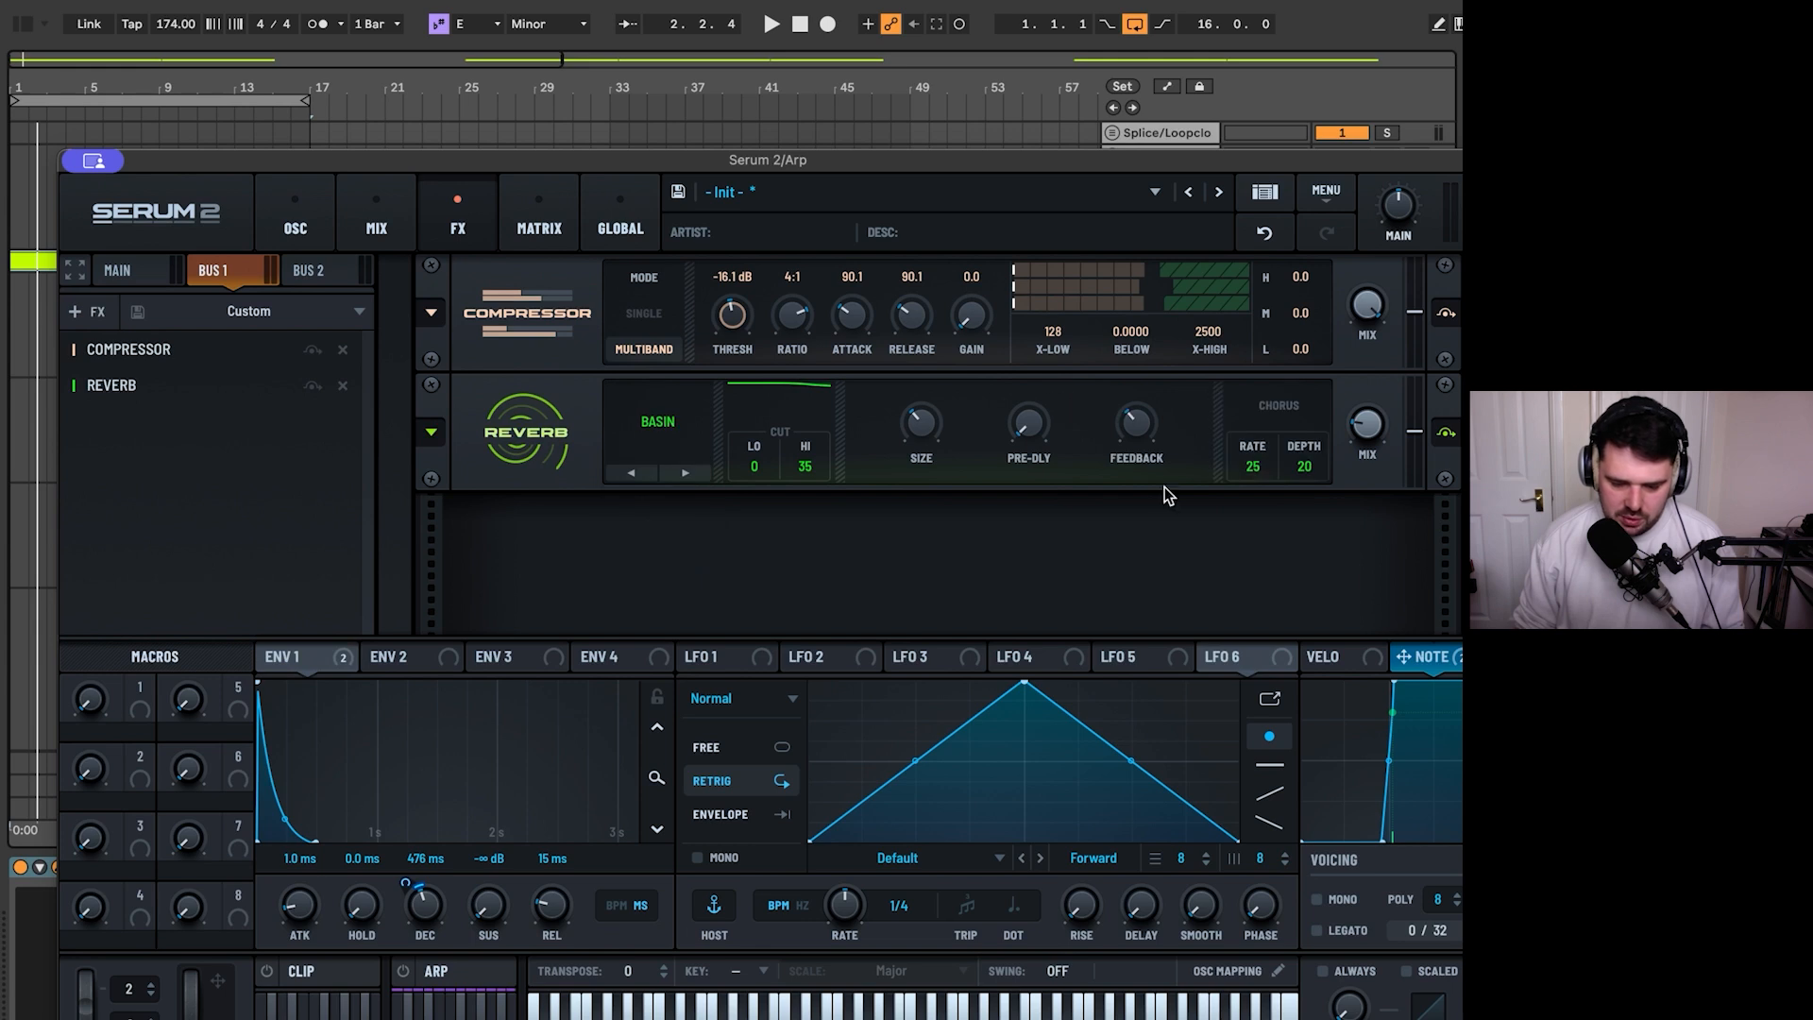
key(space)
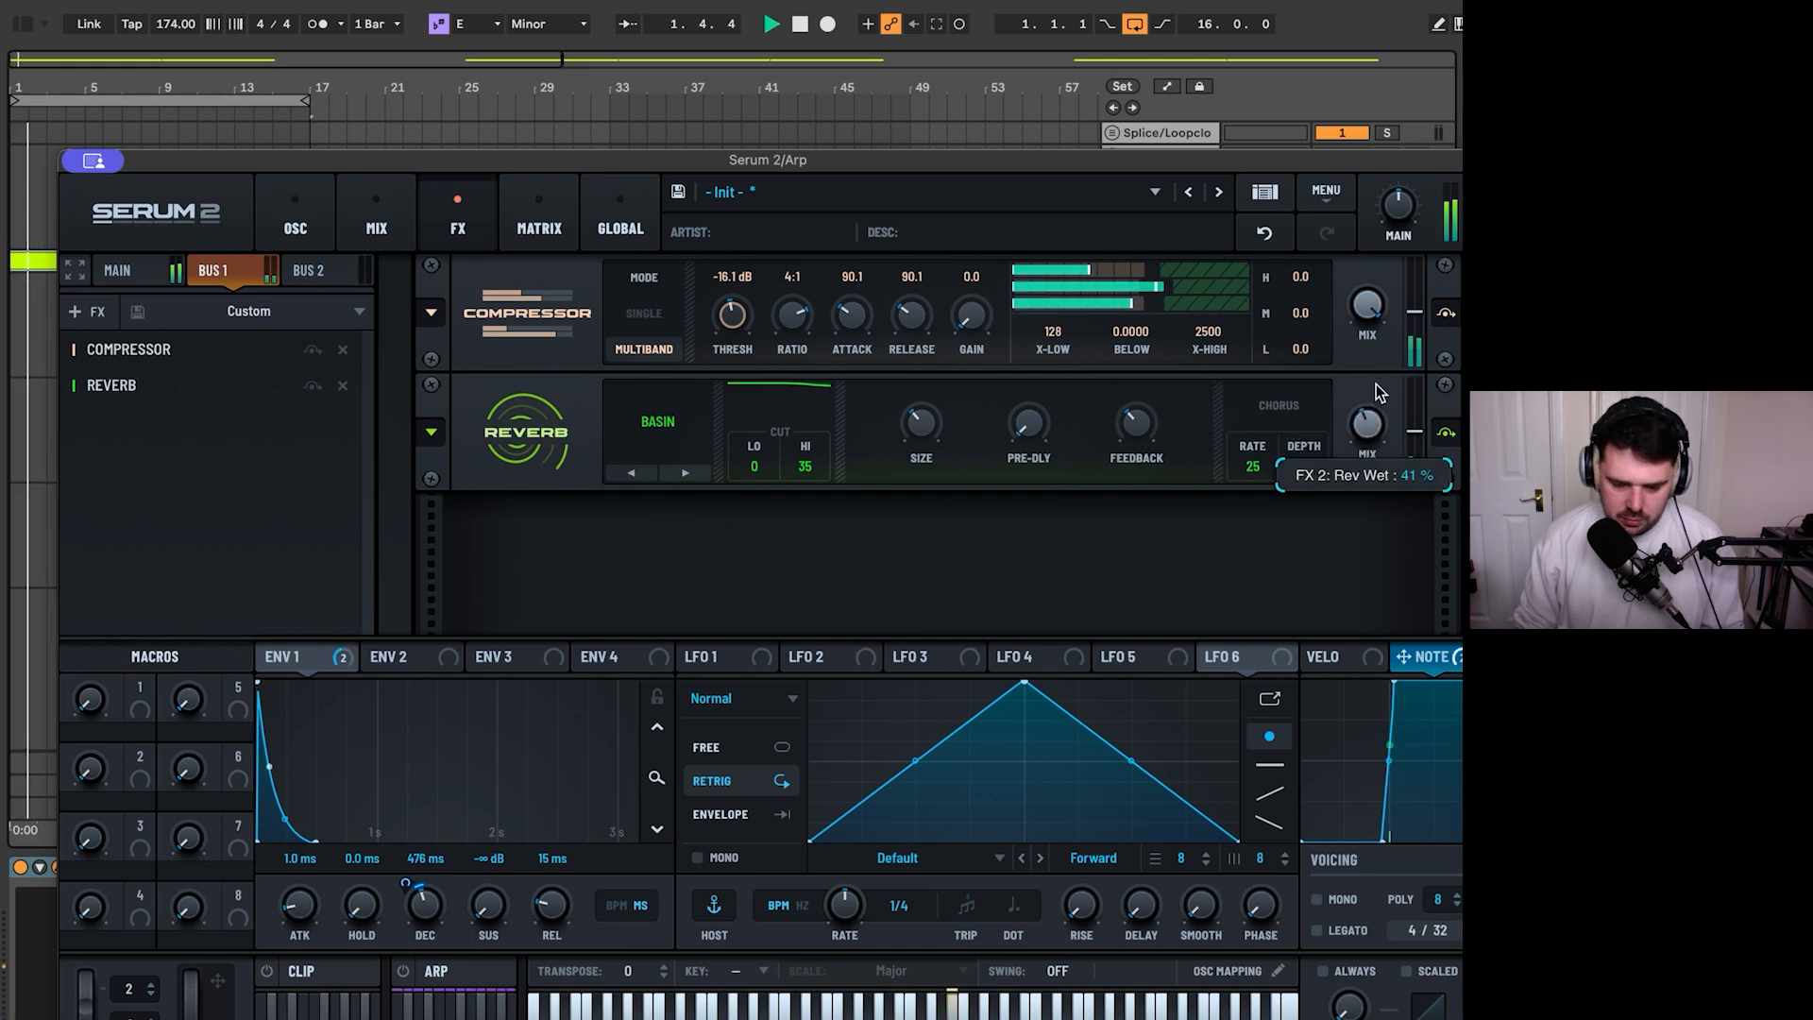
key(space)
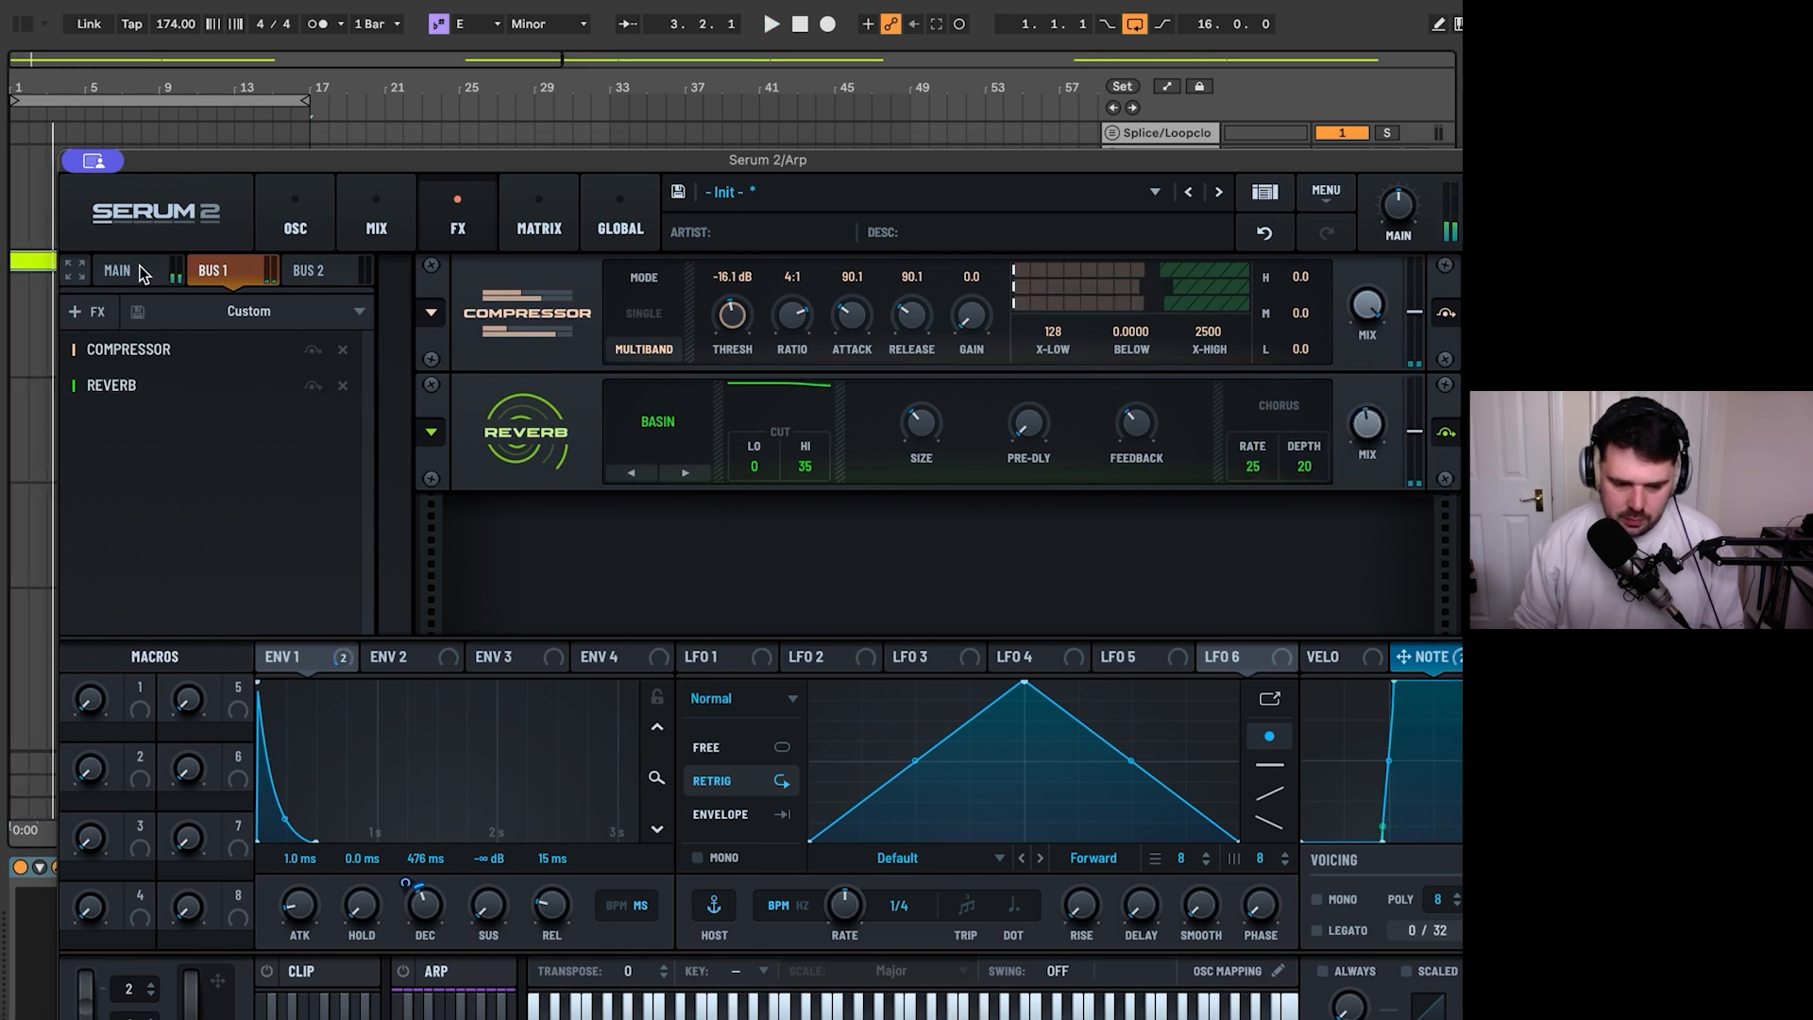
- Add a Filter to the end of the Main effects chain, set it to MG Low 18 and lower its cutoff to the minimum
click(117, 270)
scroll(1455, 413, down, 3)
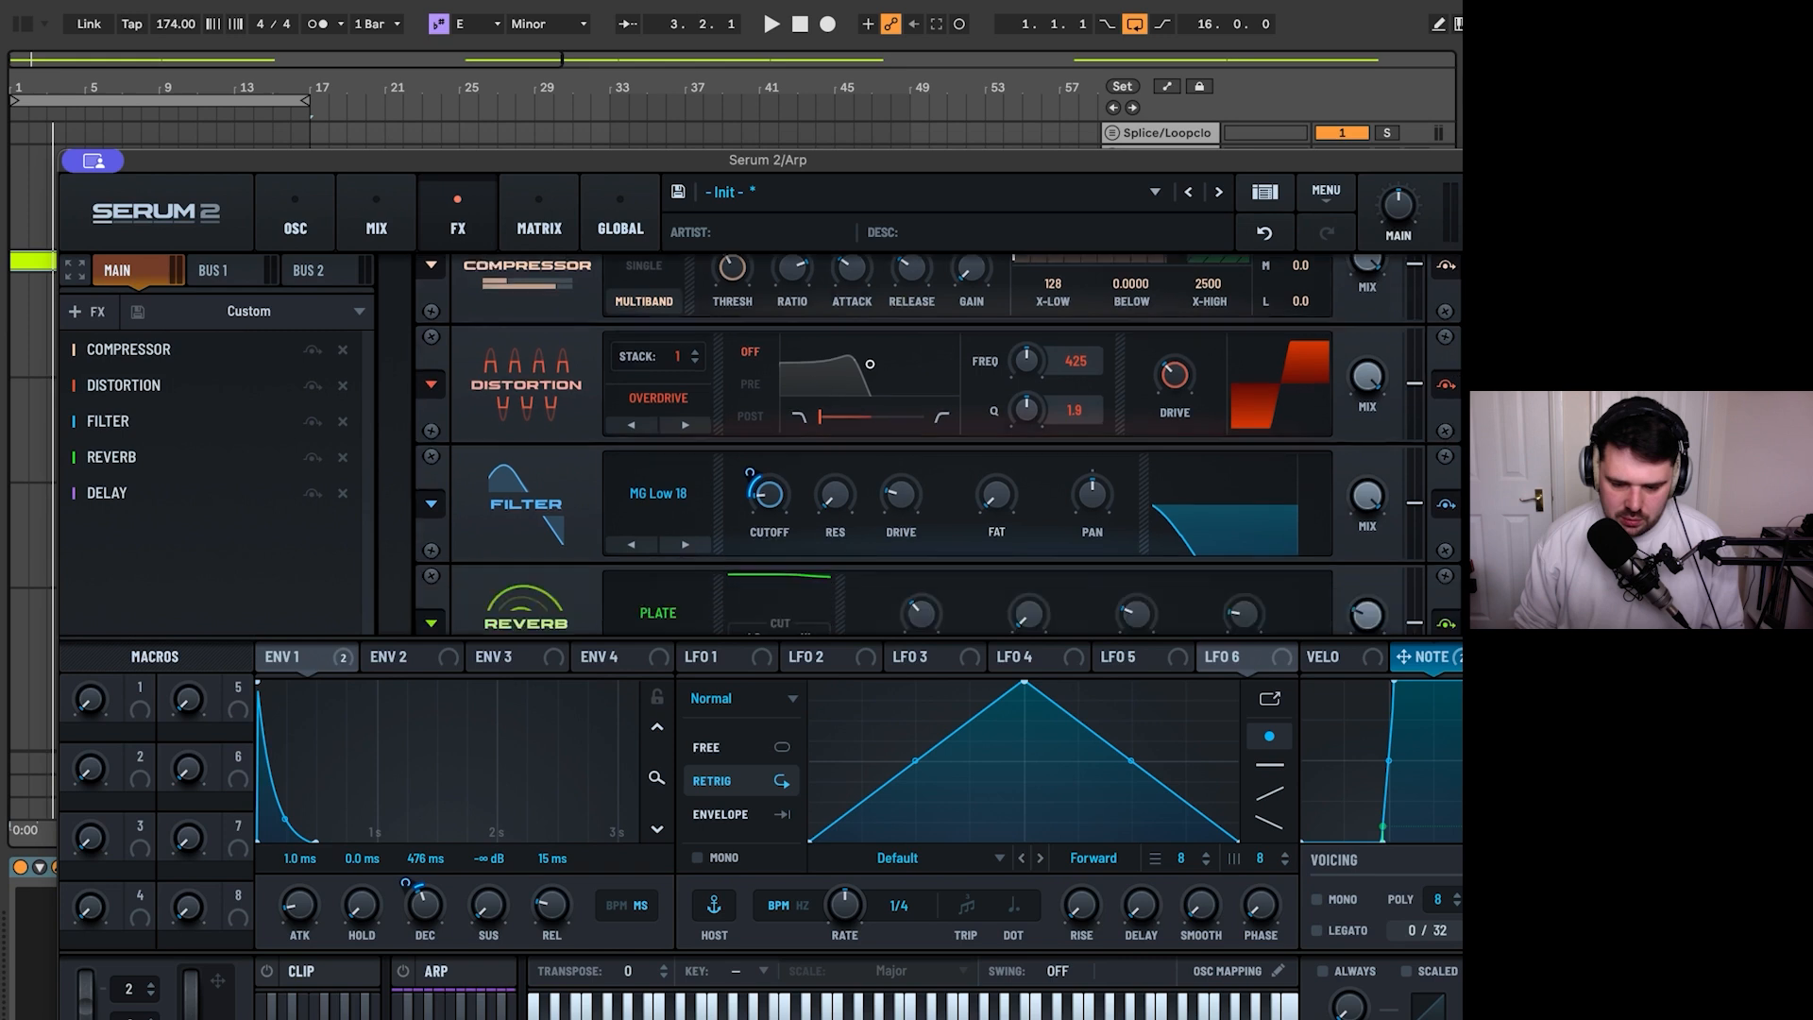
click(98, 304)
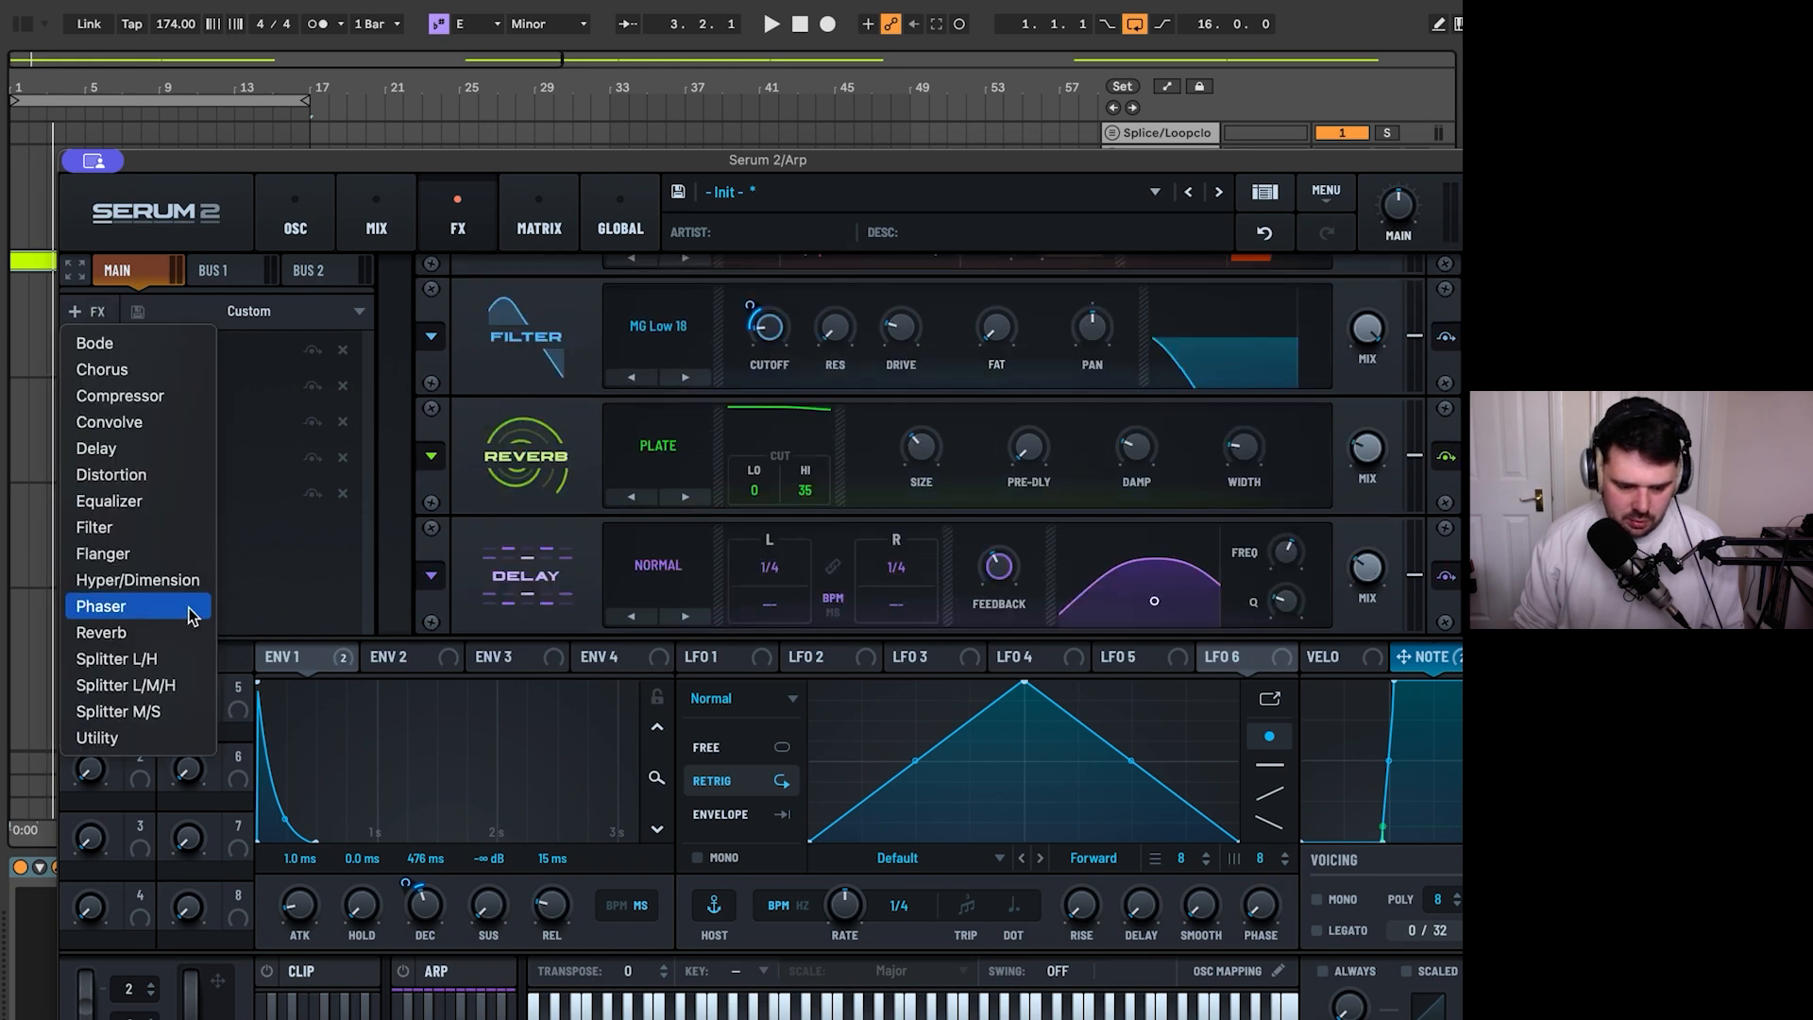
click(170, 526)
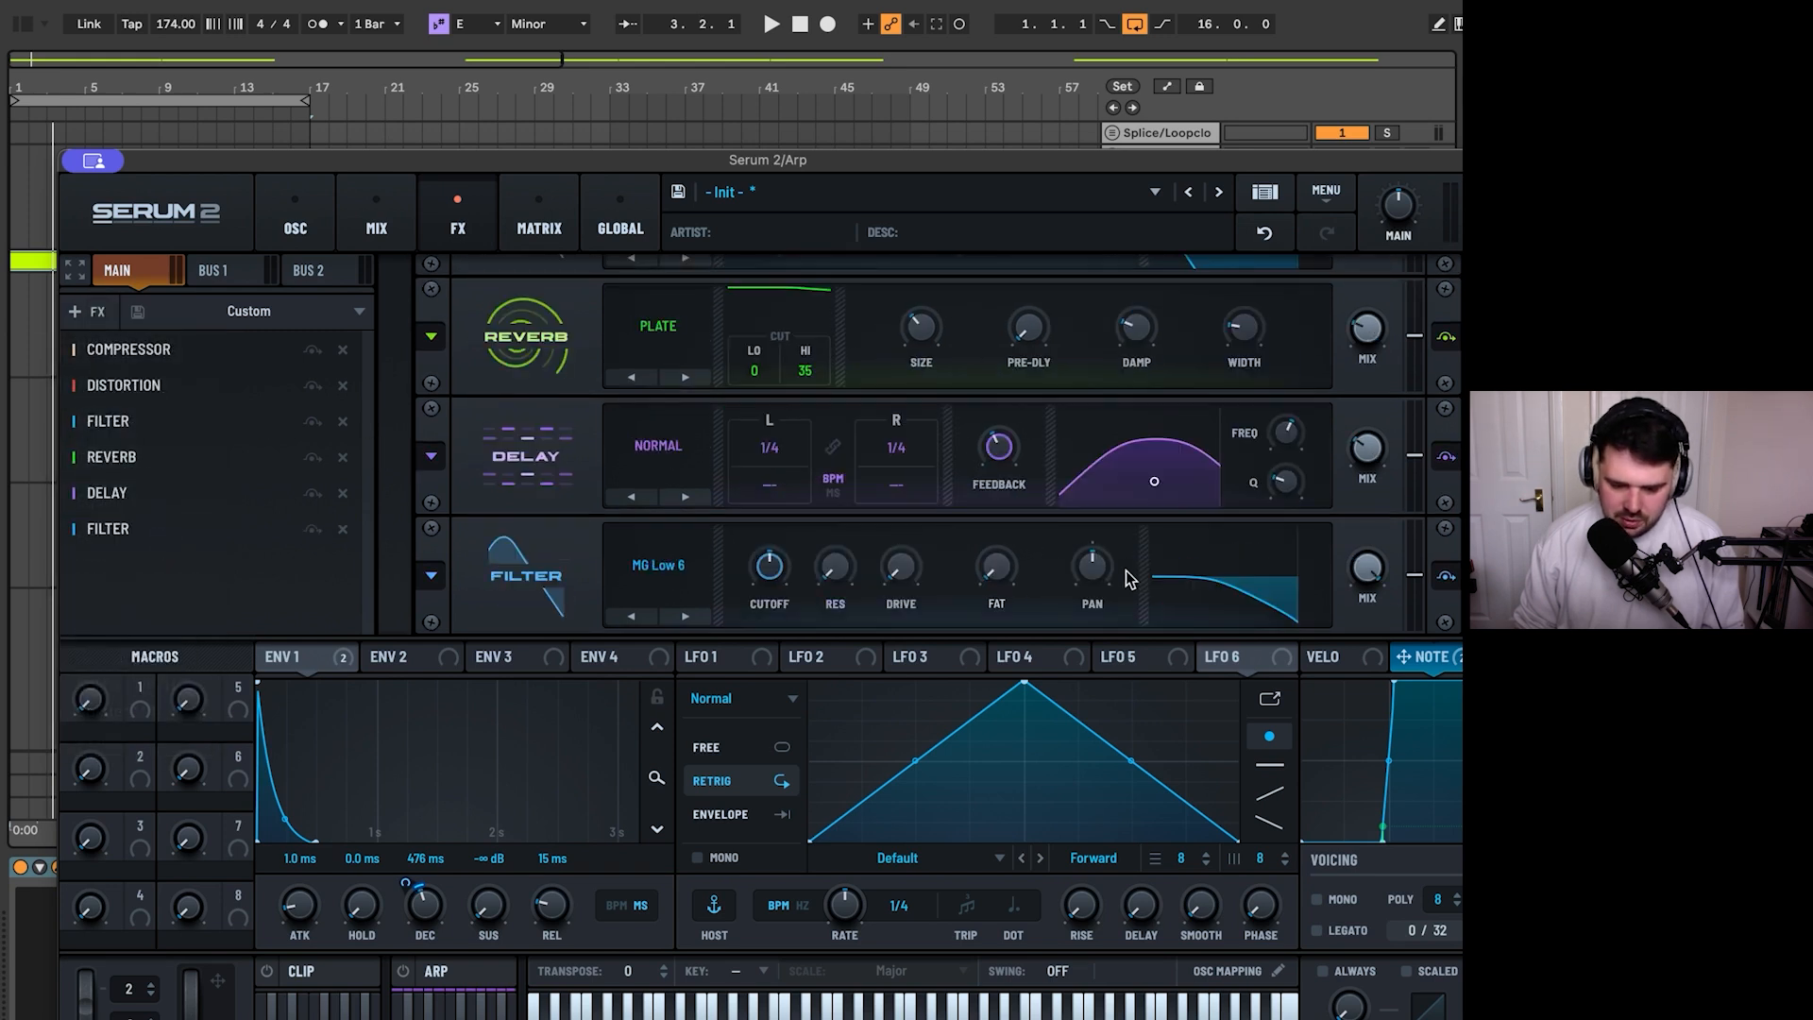
click(699, 619)
click(699, 619)
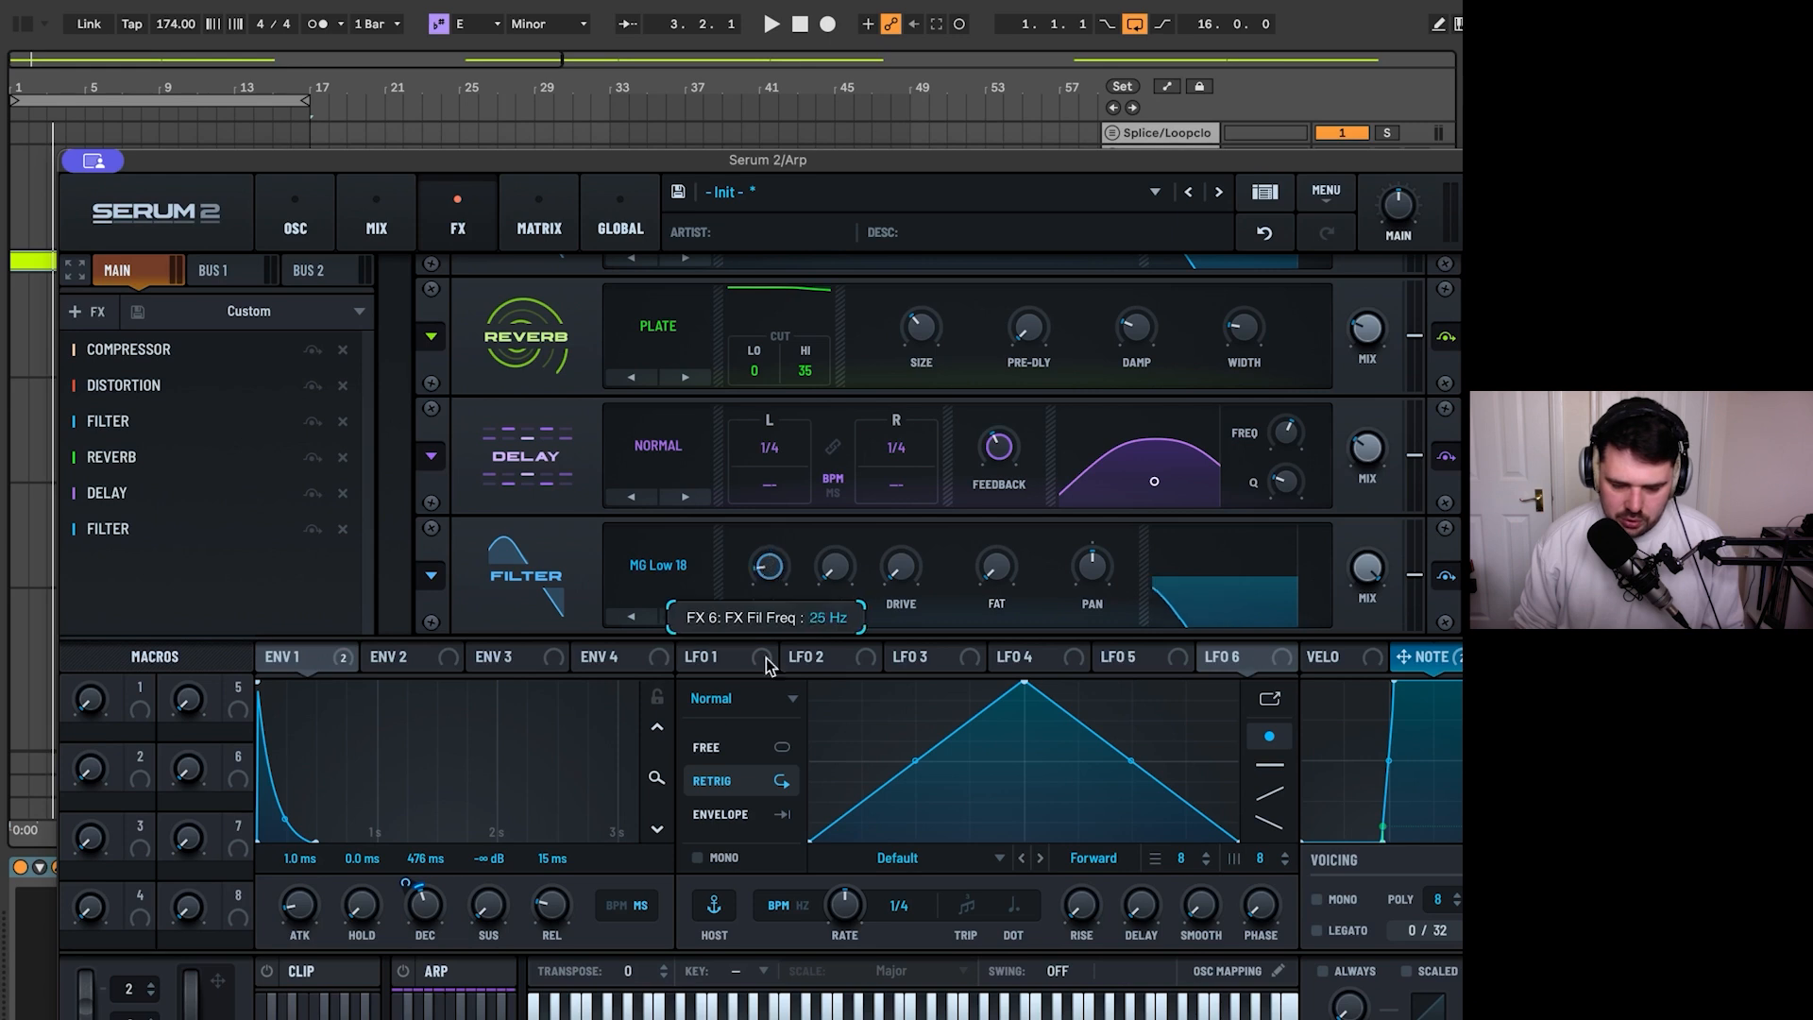
key(space)
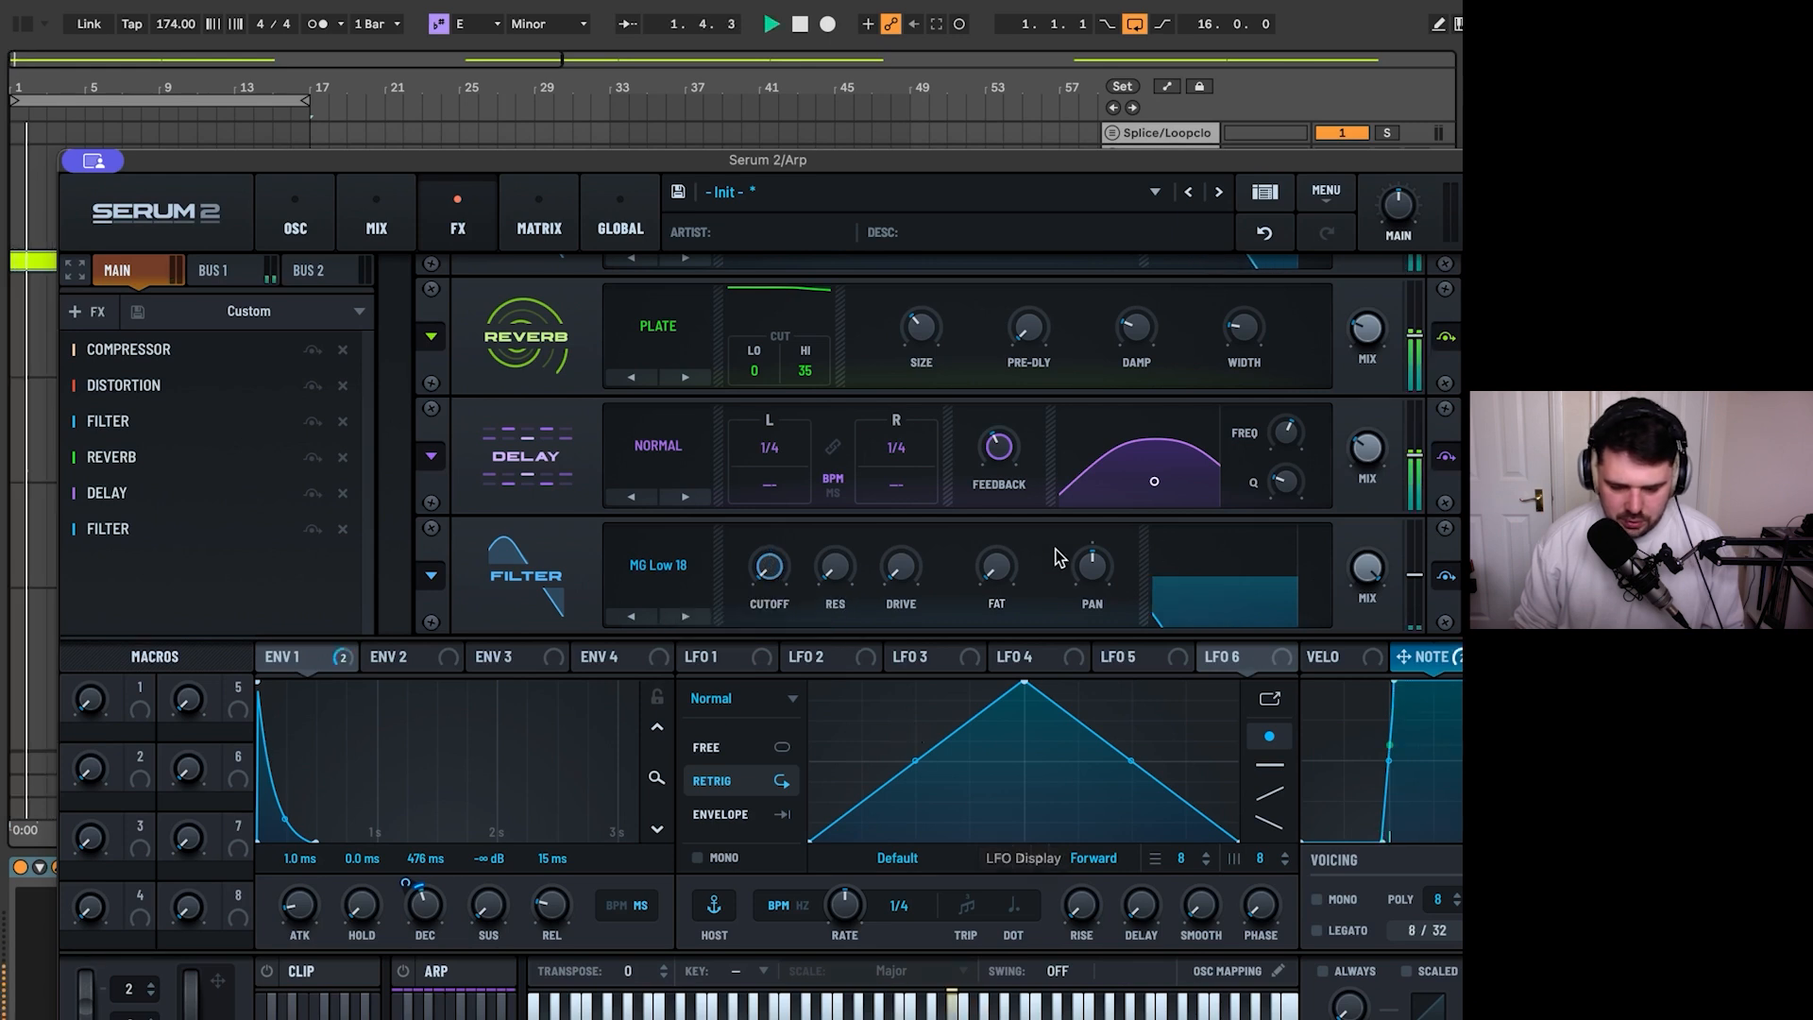
key(space)
- Play the loop and check the Bus 1 and Main signal levels in the mixer and the effects racks
click(296, 232)
click(376, 226)
key(space)
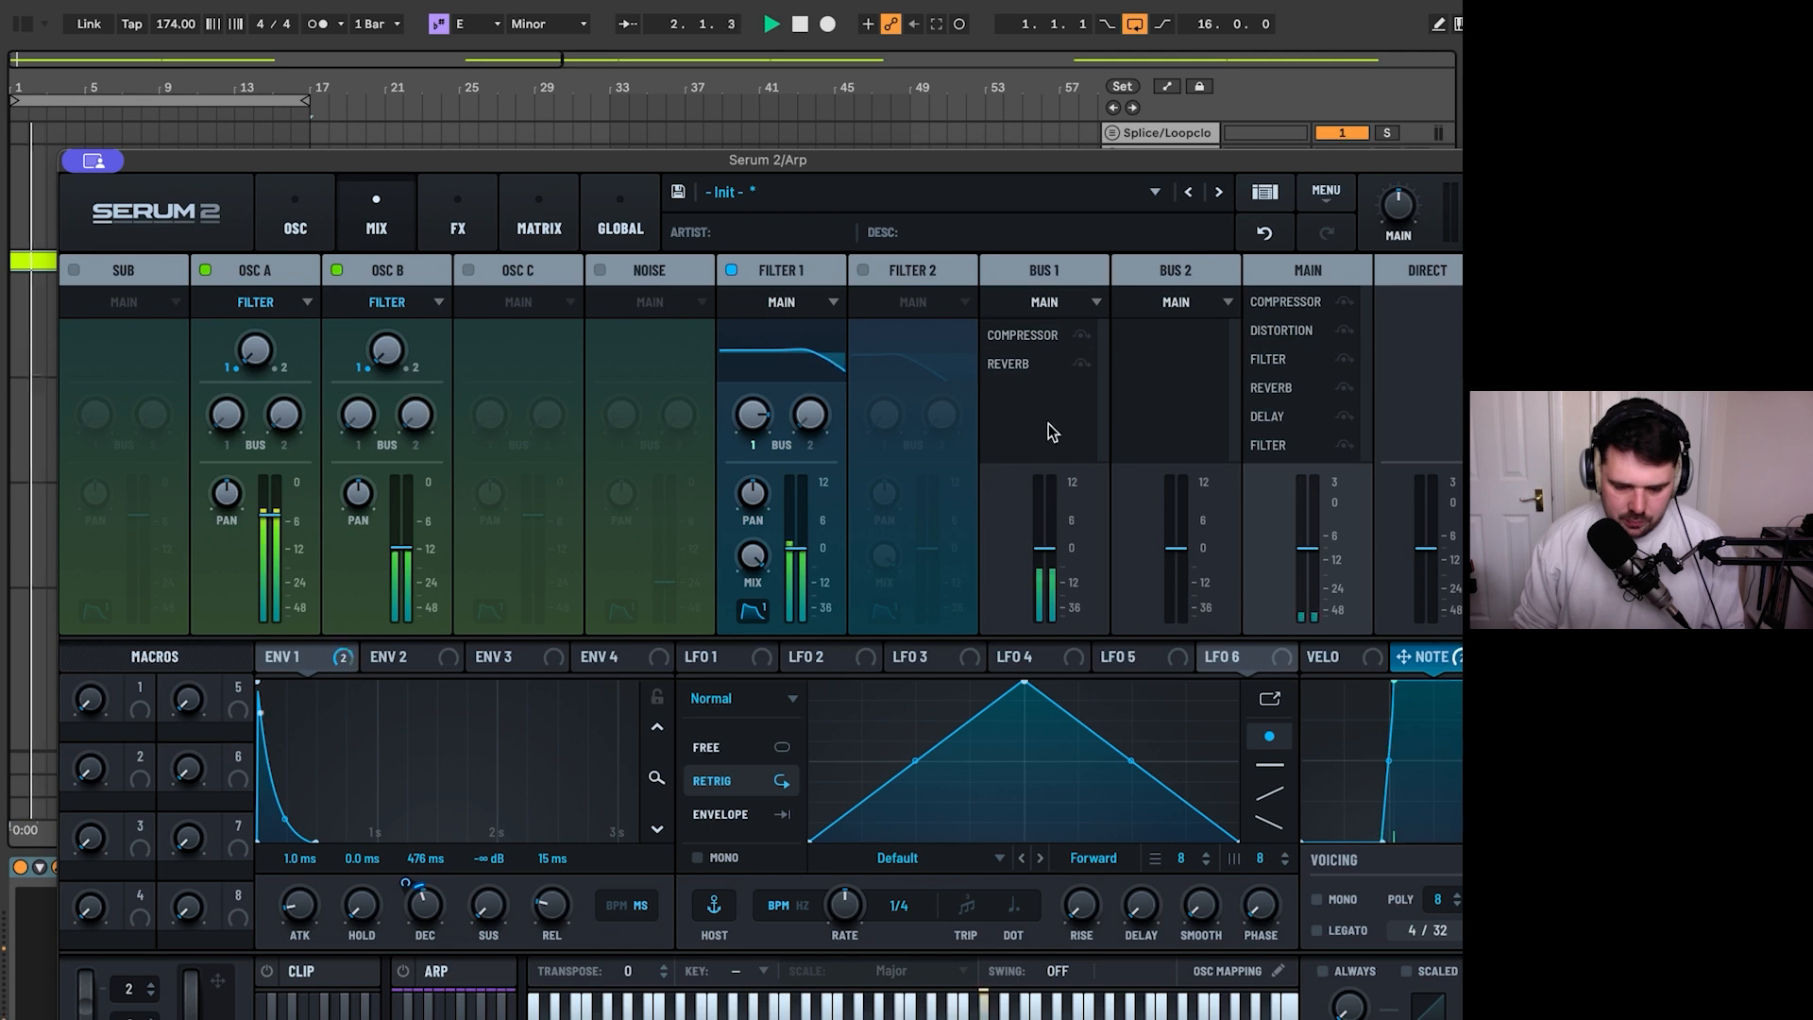
click(464, 212)
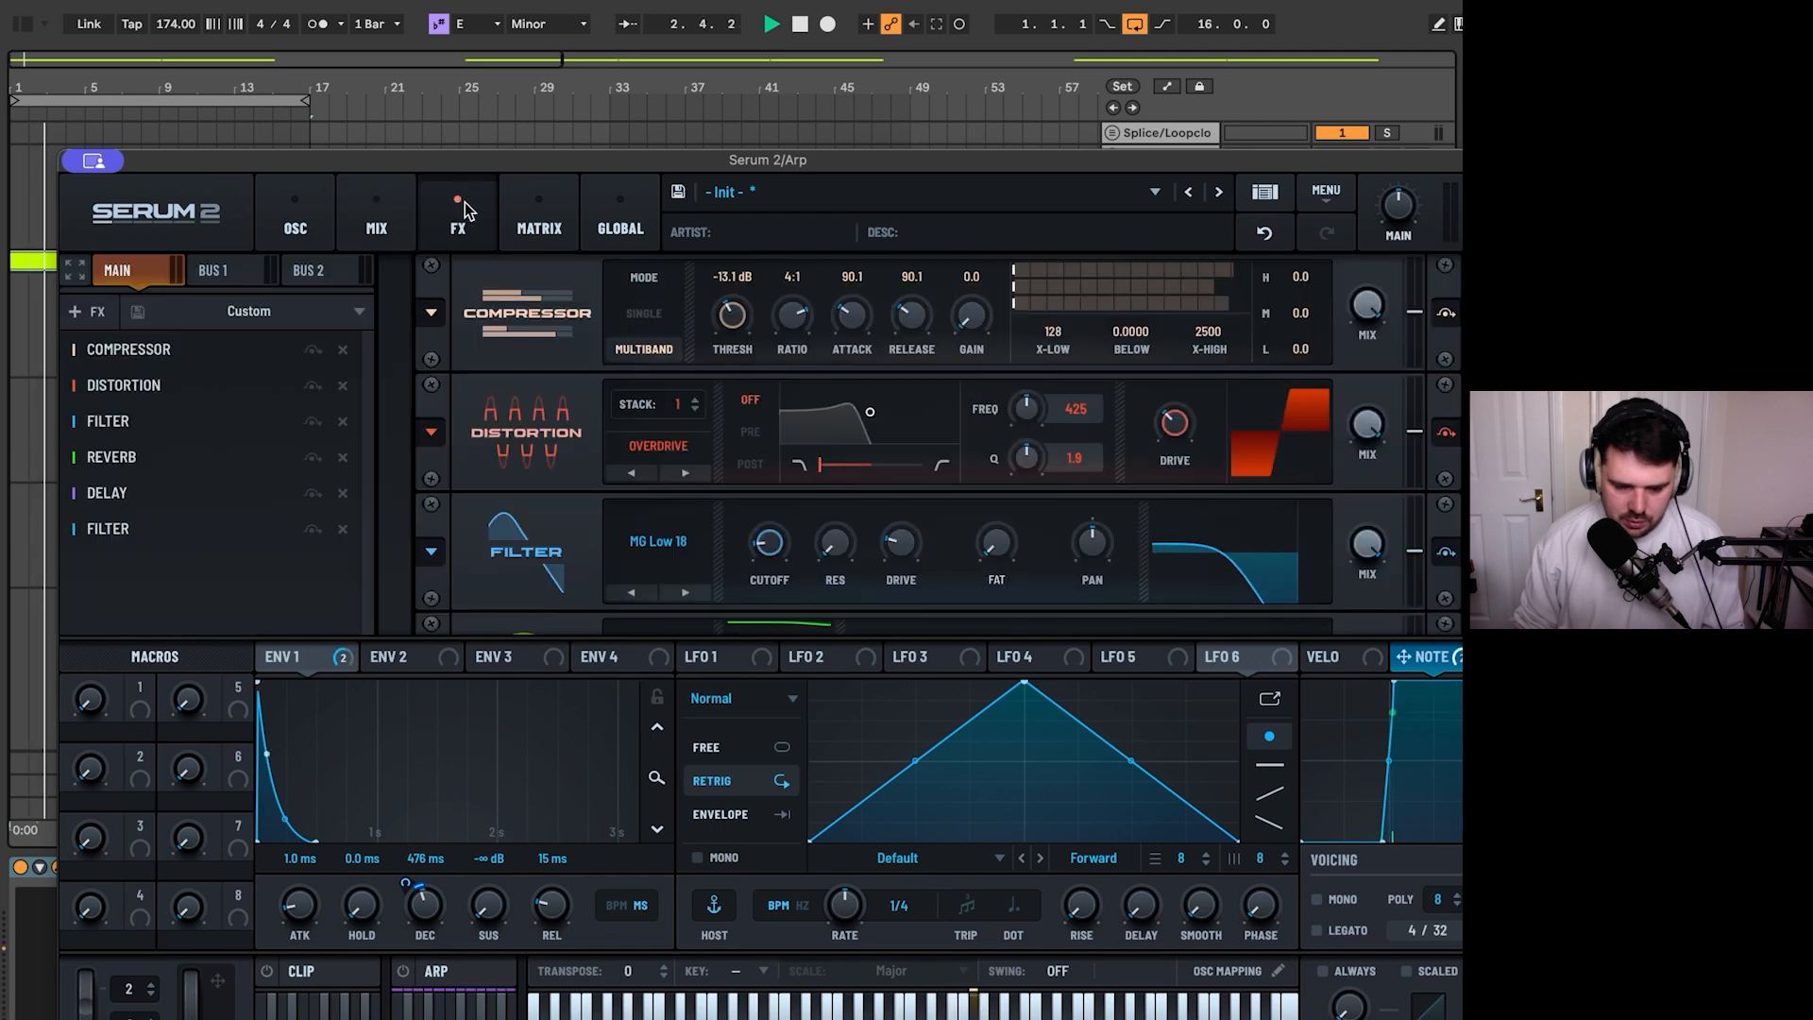
click(236, 274)
- Route the Bus 1 output to Direct in the mixer and play the loop
click(348, 202)
key(space)
click(1044, 301)
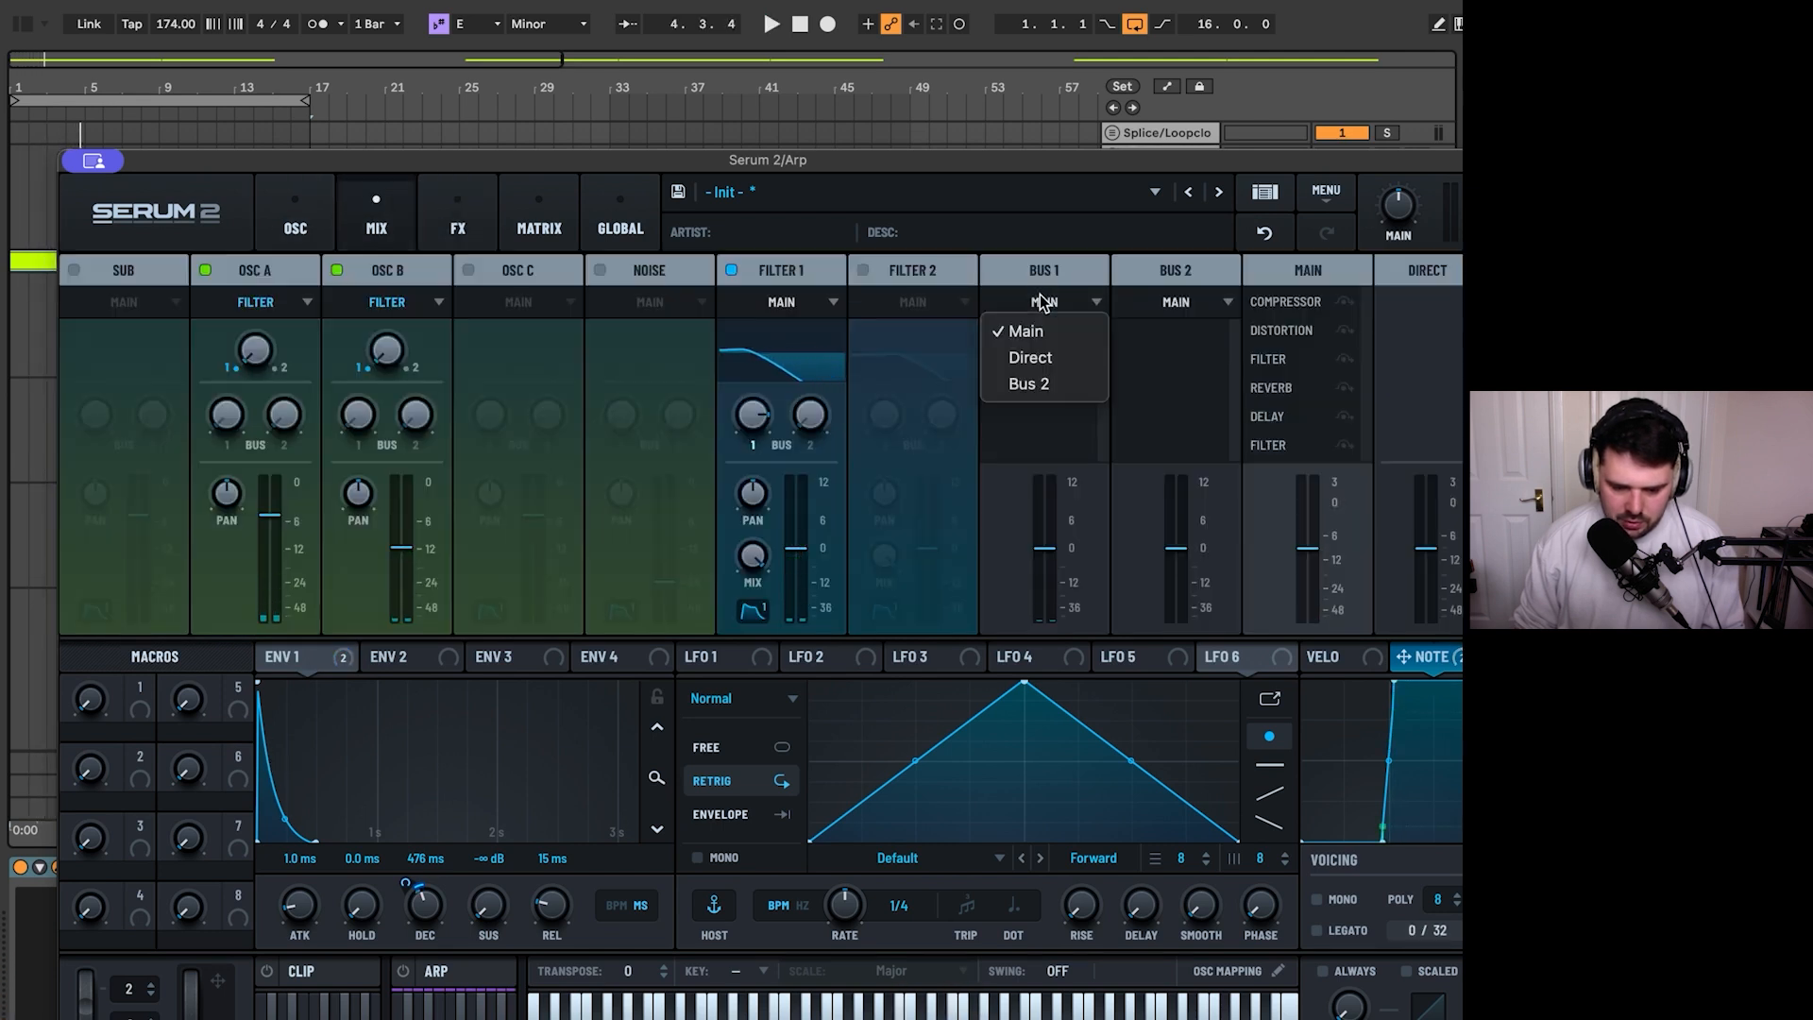
click(1035, 359)
key(space)
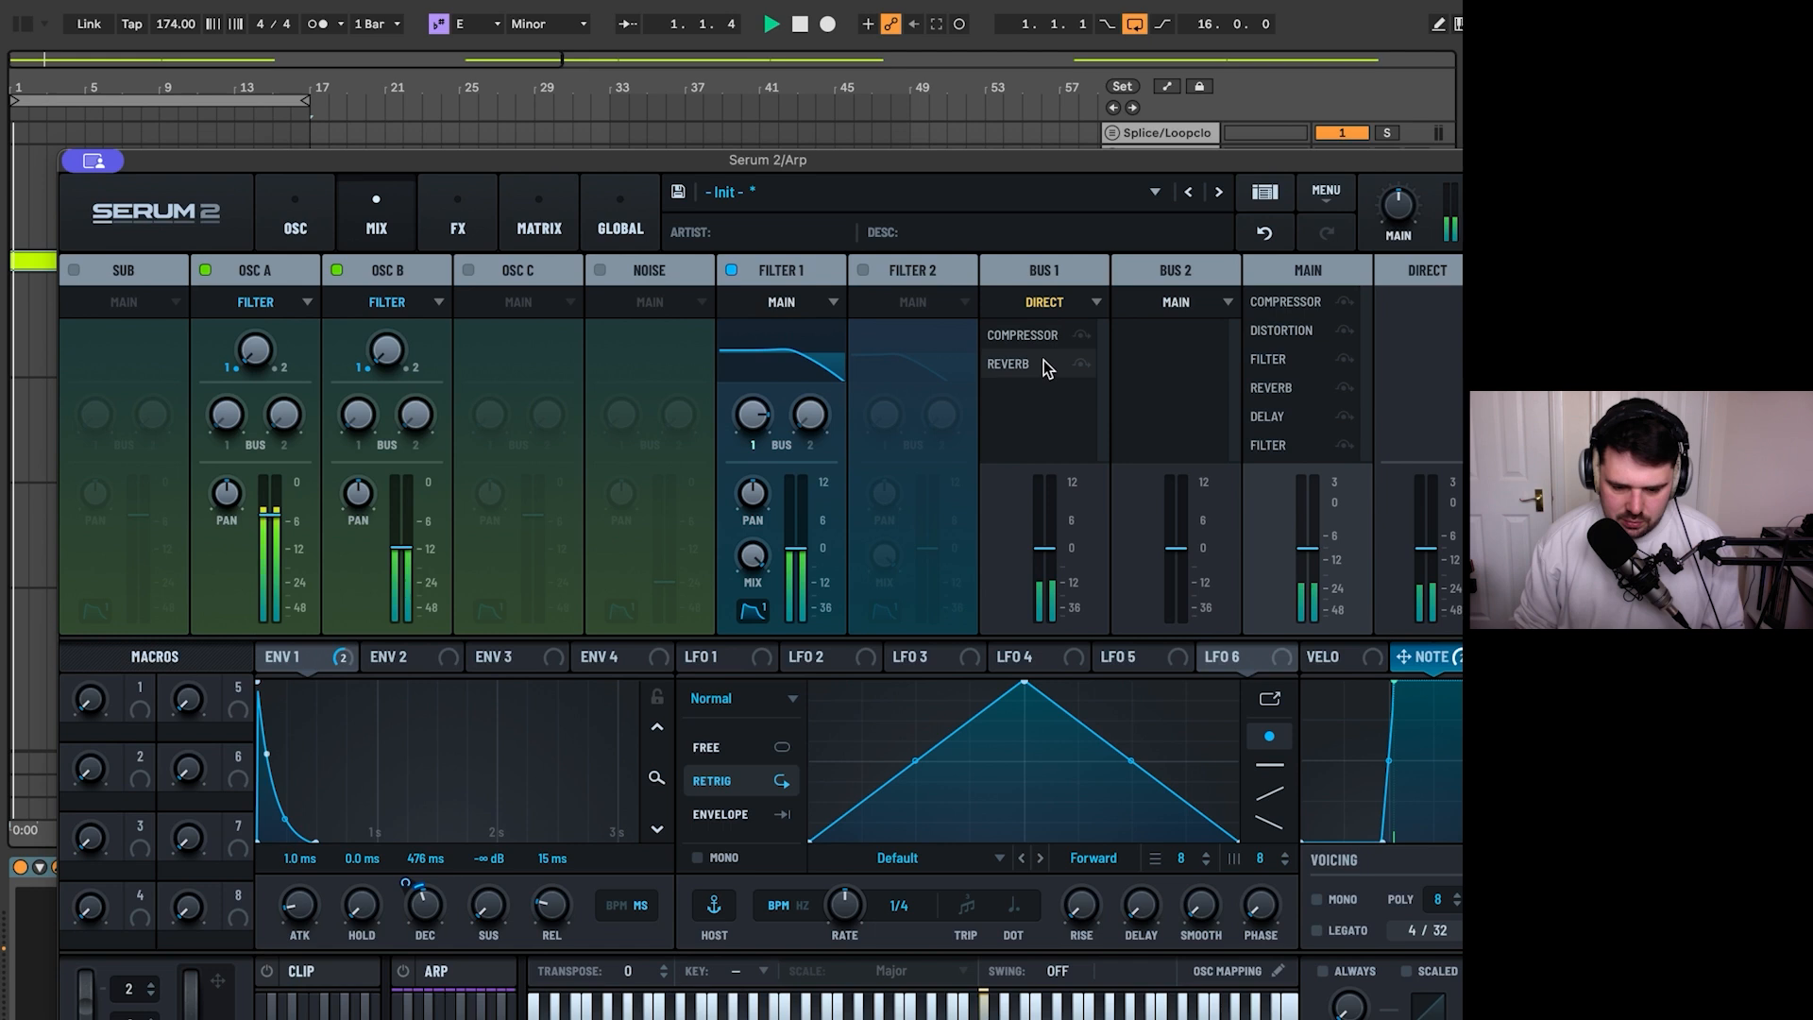
- Increase the size of the Bus 1 reverb and set its feedback to 113
click(458, 218)
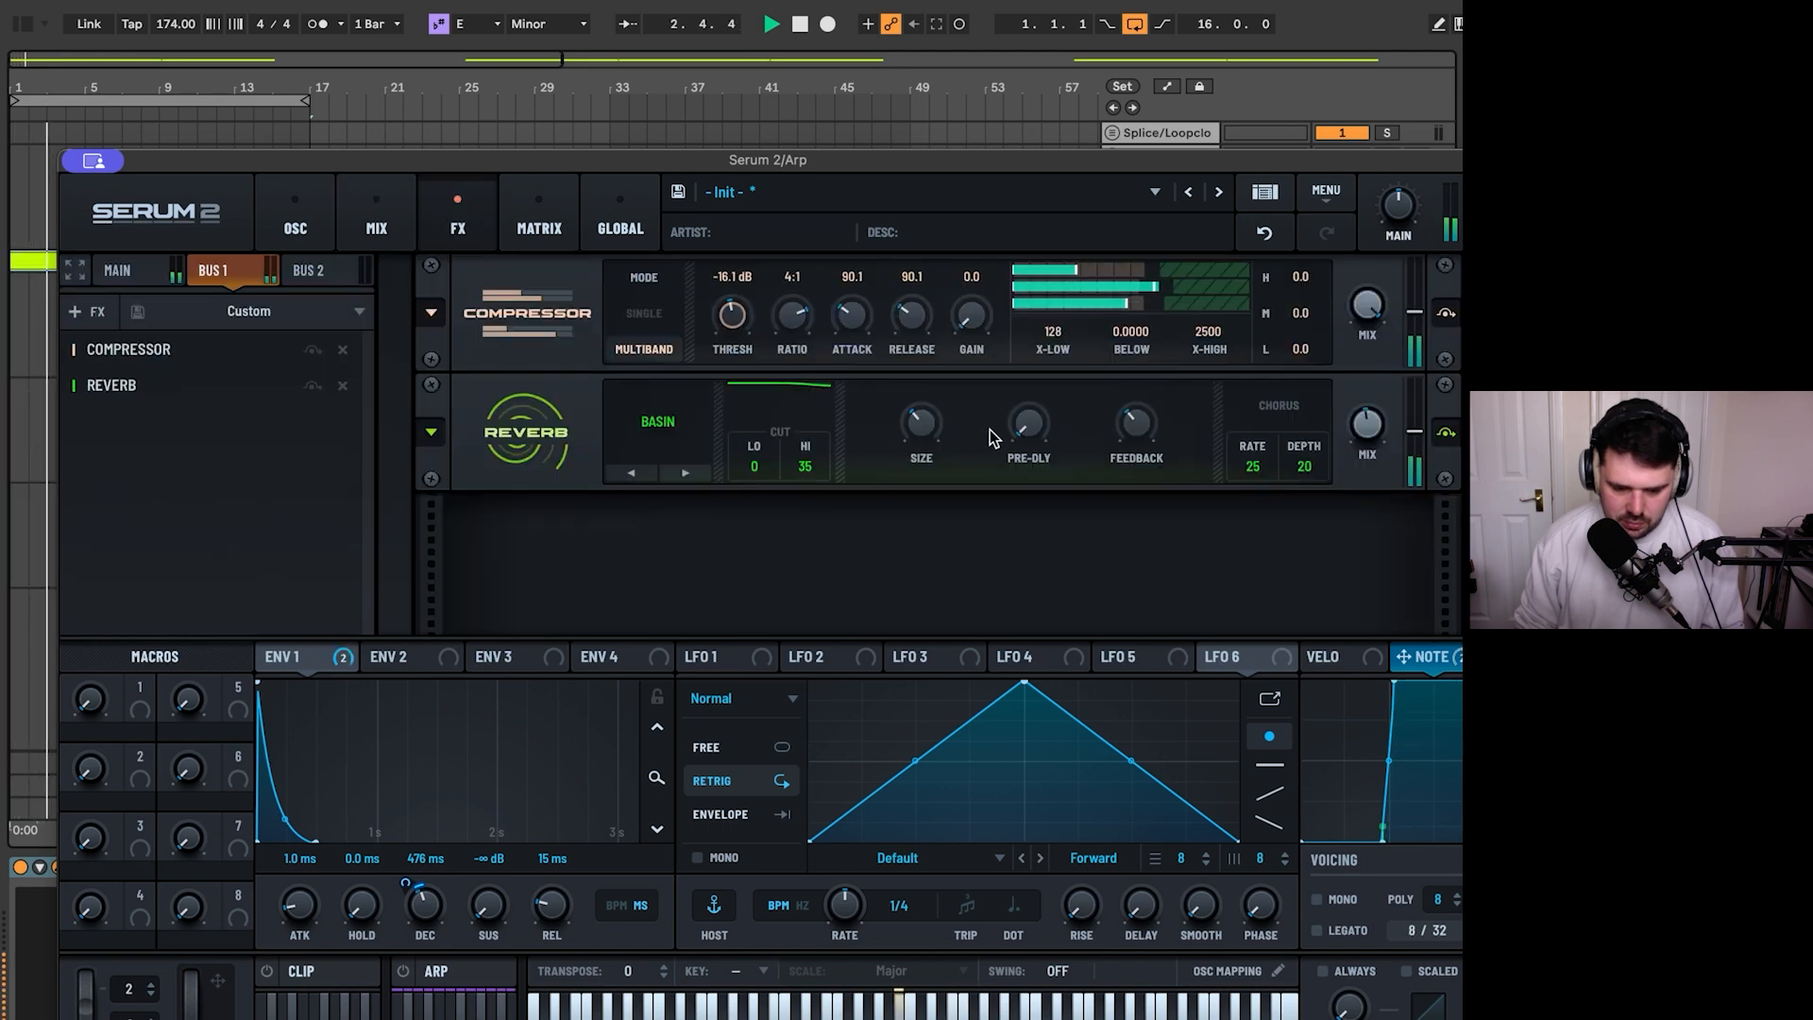
drag(923, 425, 976, 415)
drag(1160, 431, 1161, 361)
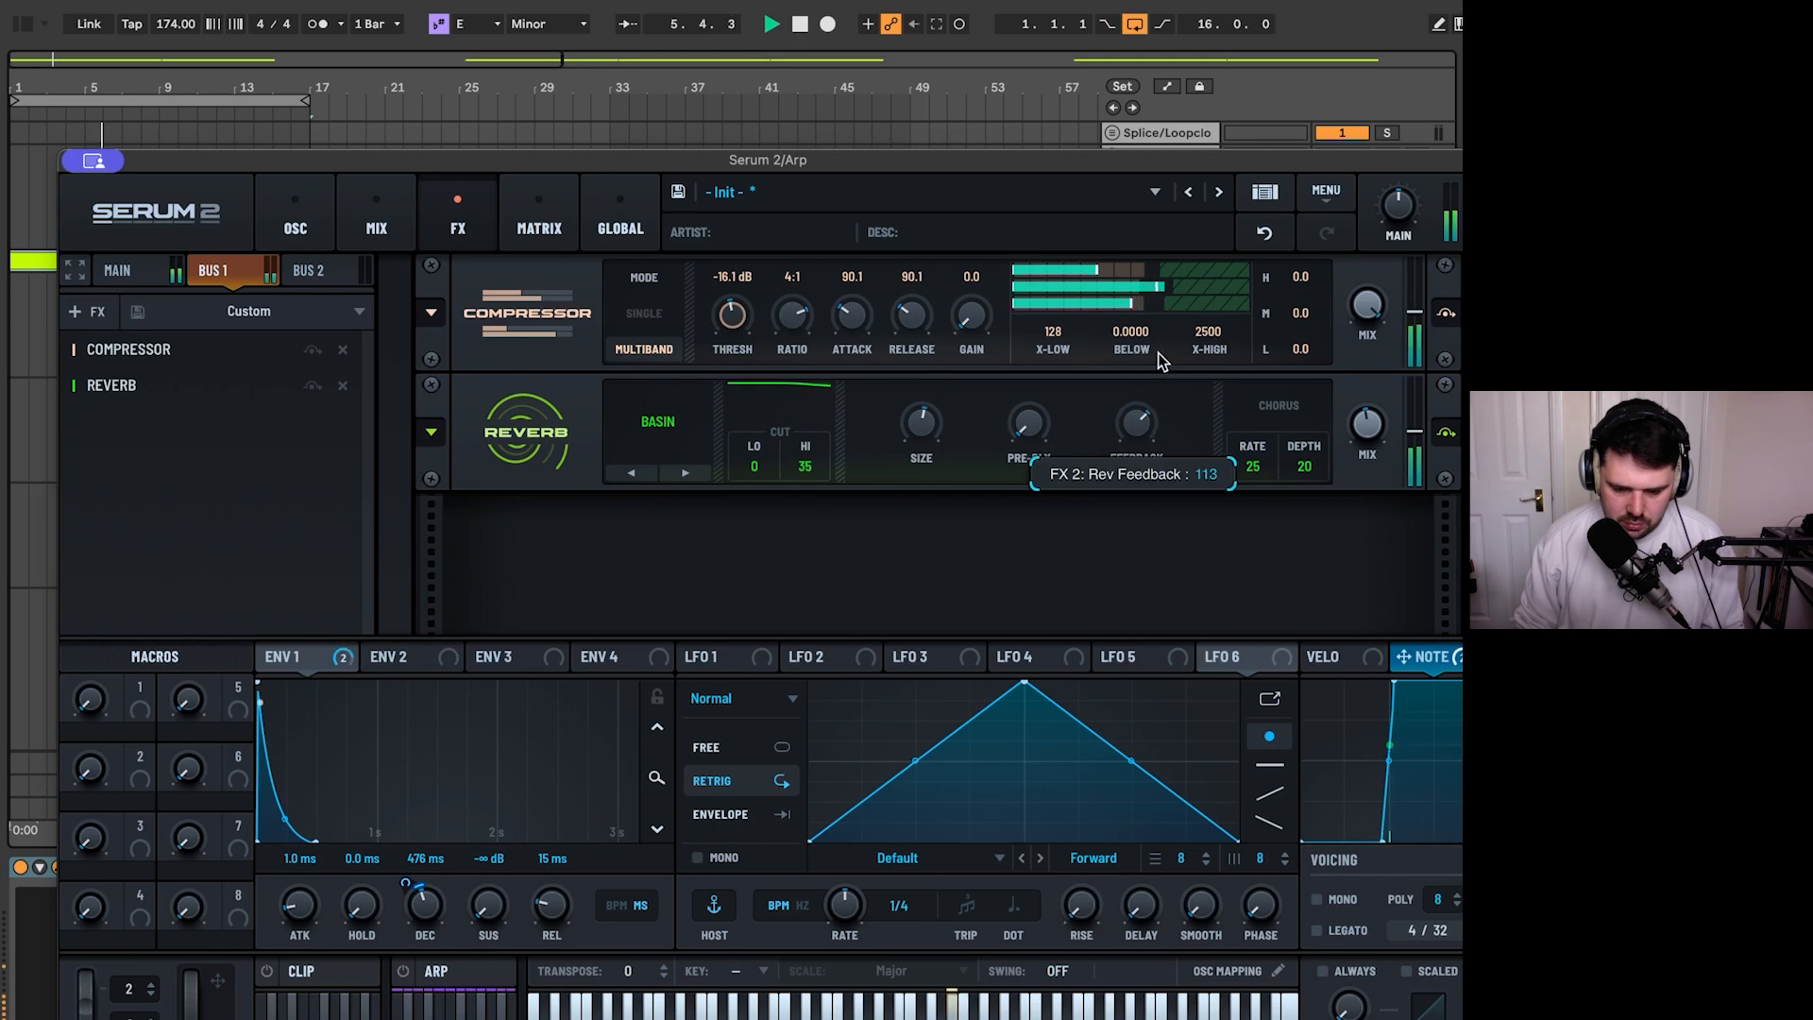
- Switch the Bus 1 reverb to Nitrous in Box mode and set its pre-delay to 53 ms
click(643, 475)
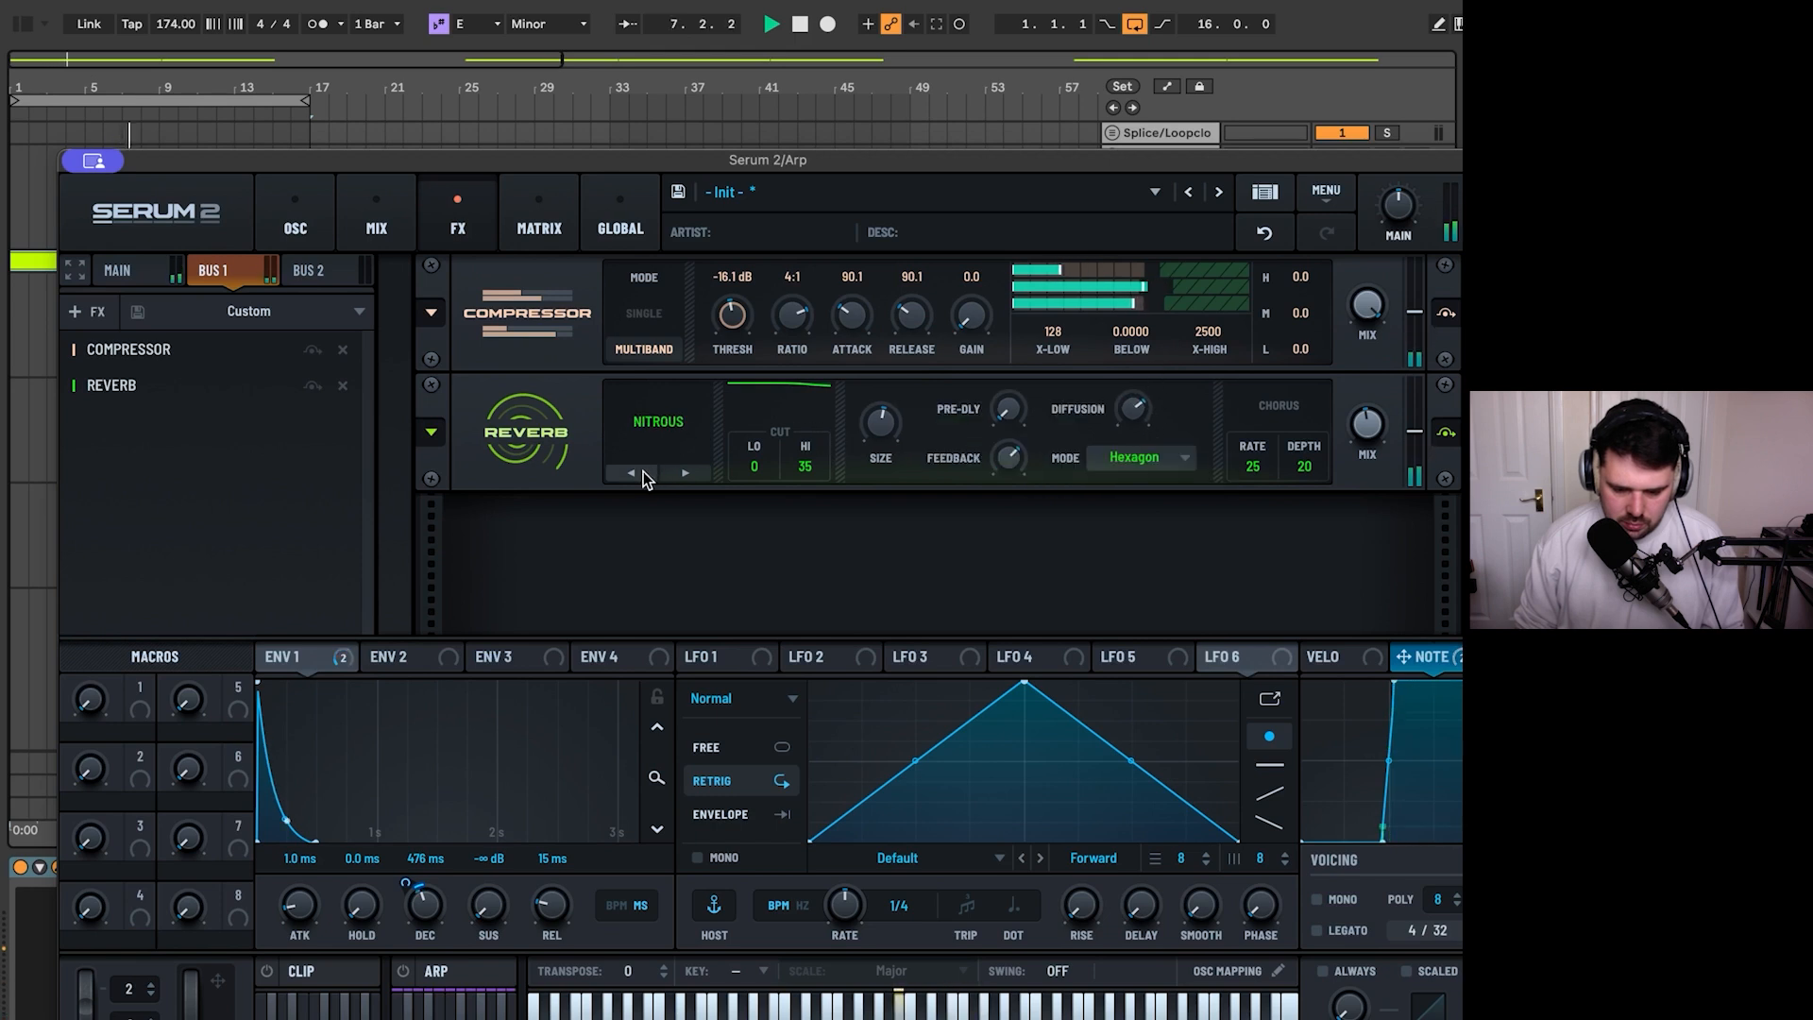
click(1095, 468)
click(1134, 591)
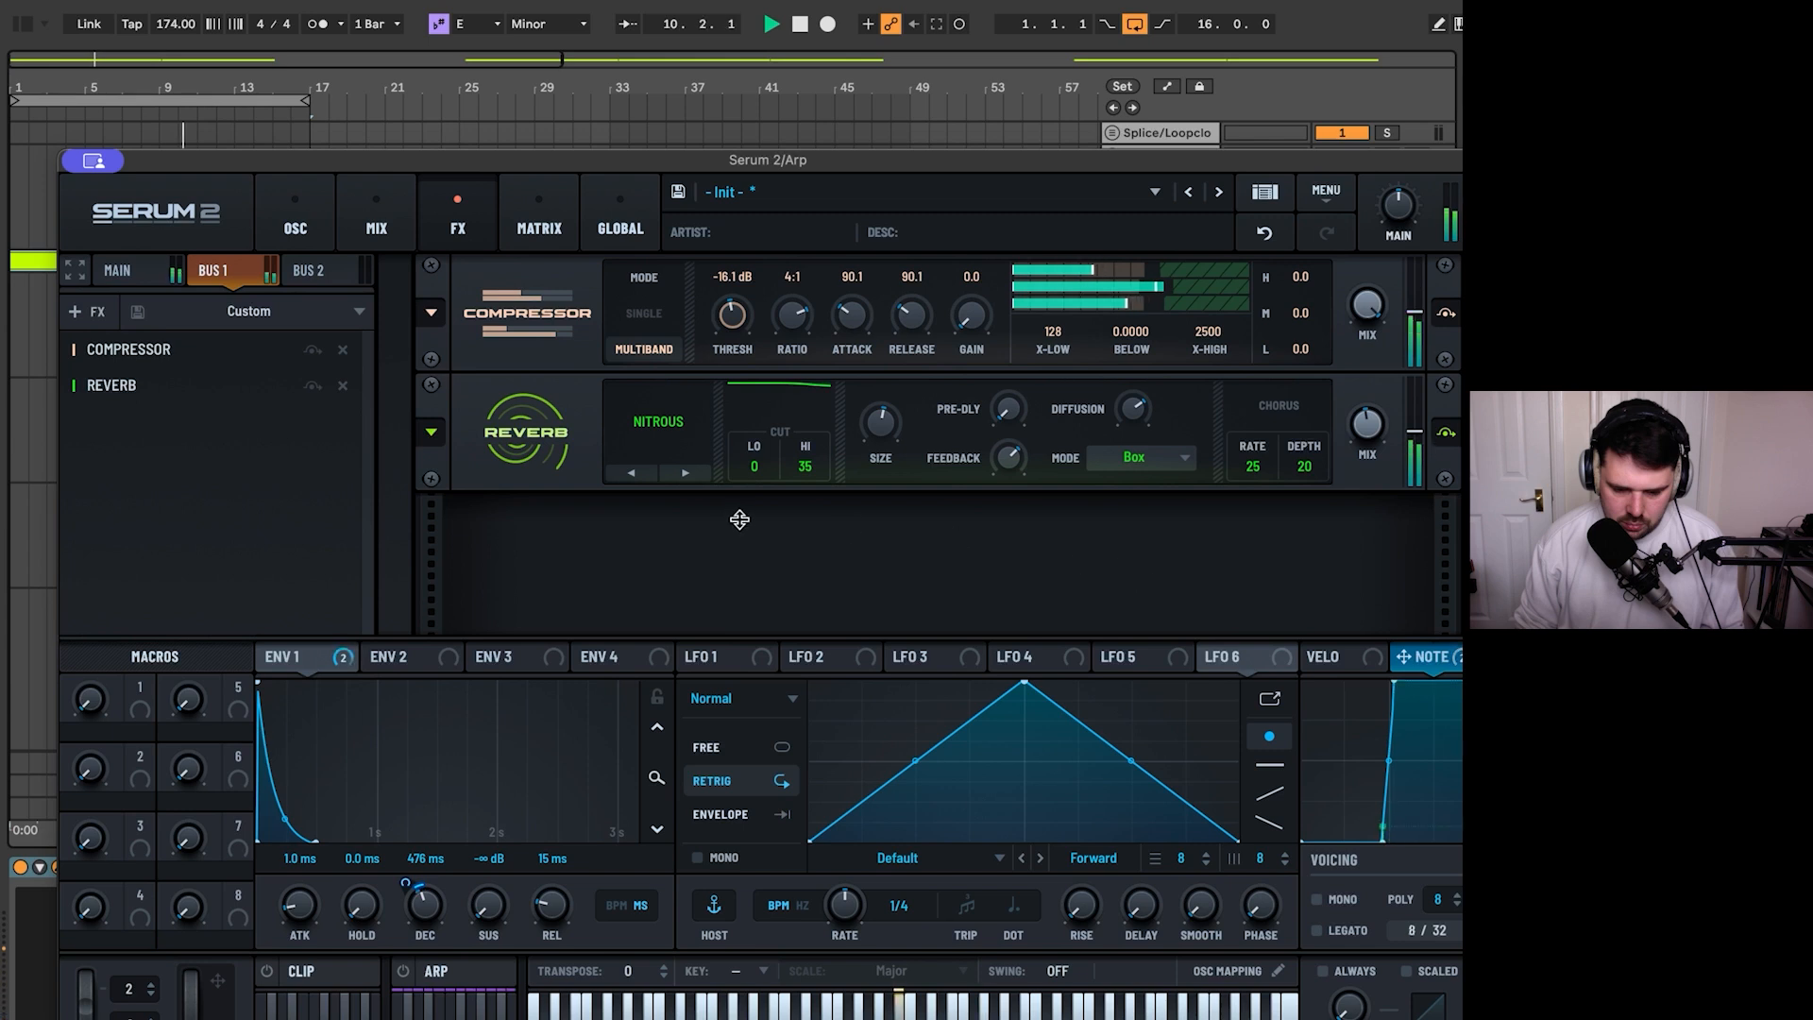
drag(1006, 432, 1035, 331)
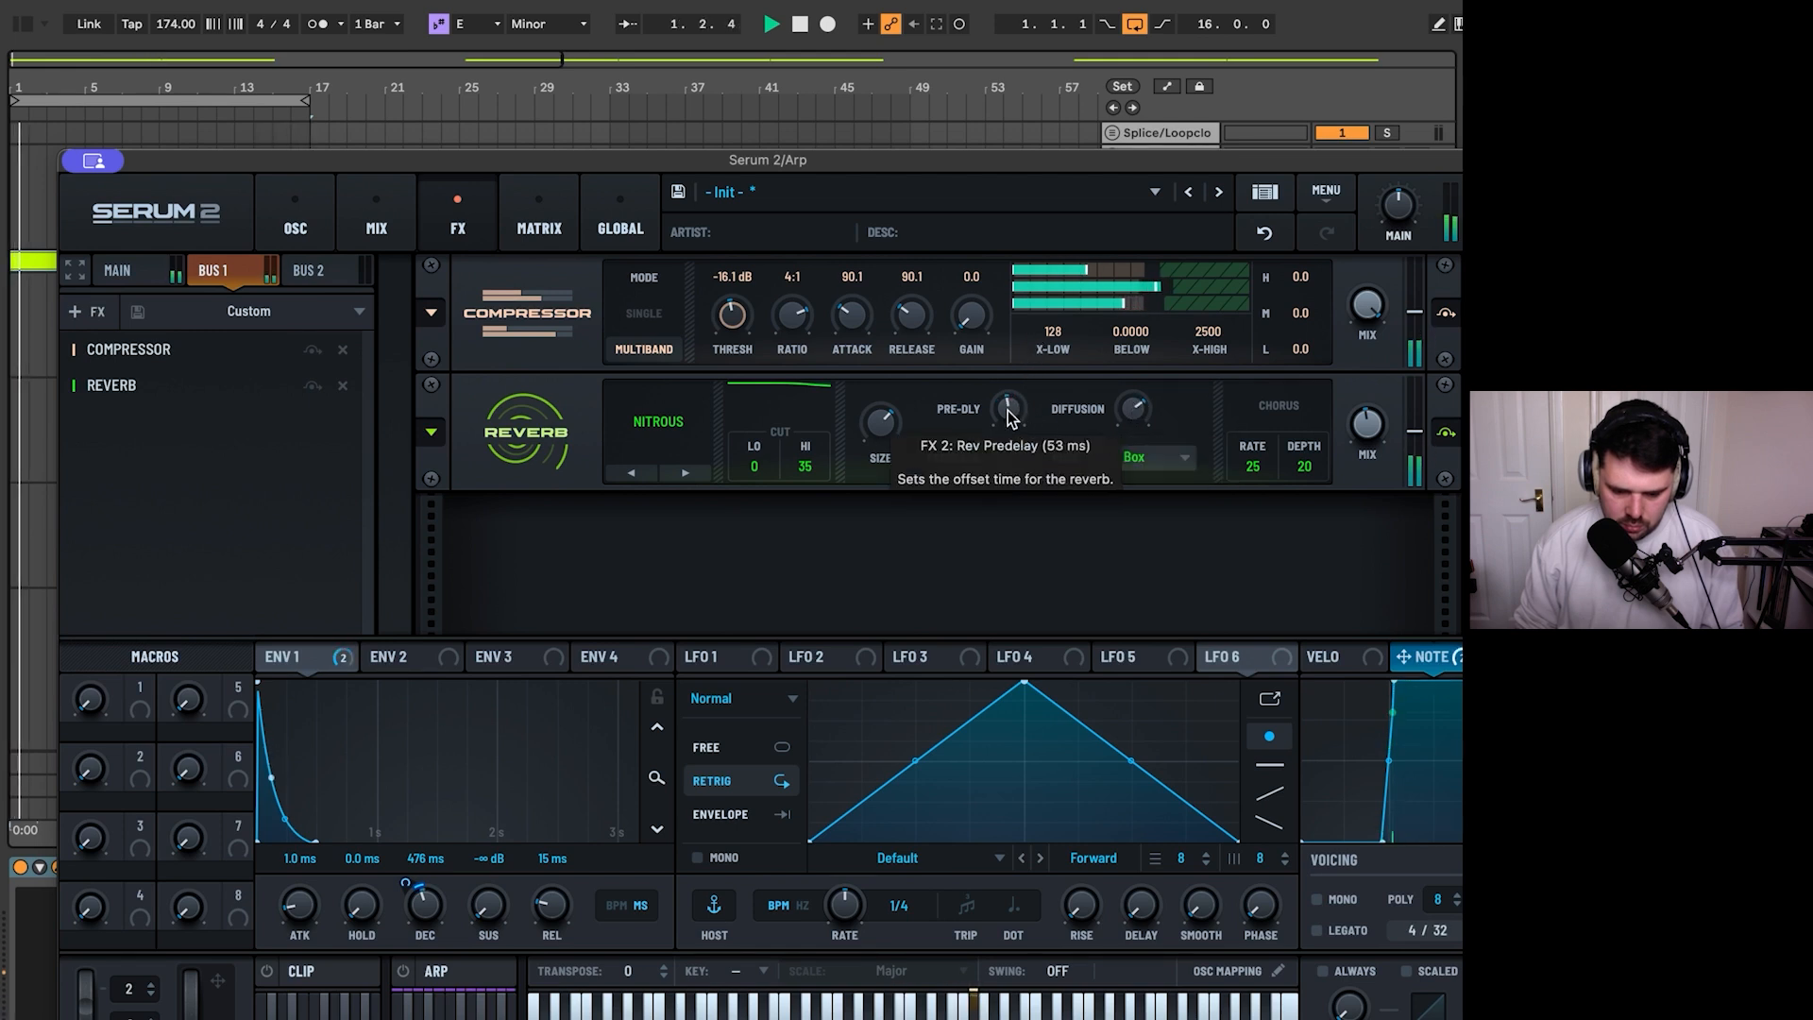
- Add a Distortion after the reverb on Bus 1 and set its type to Overdrive
click(87, 312)
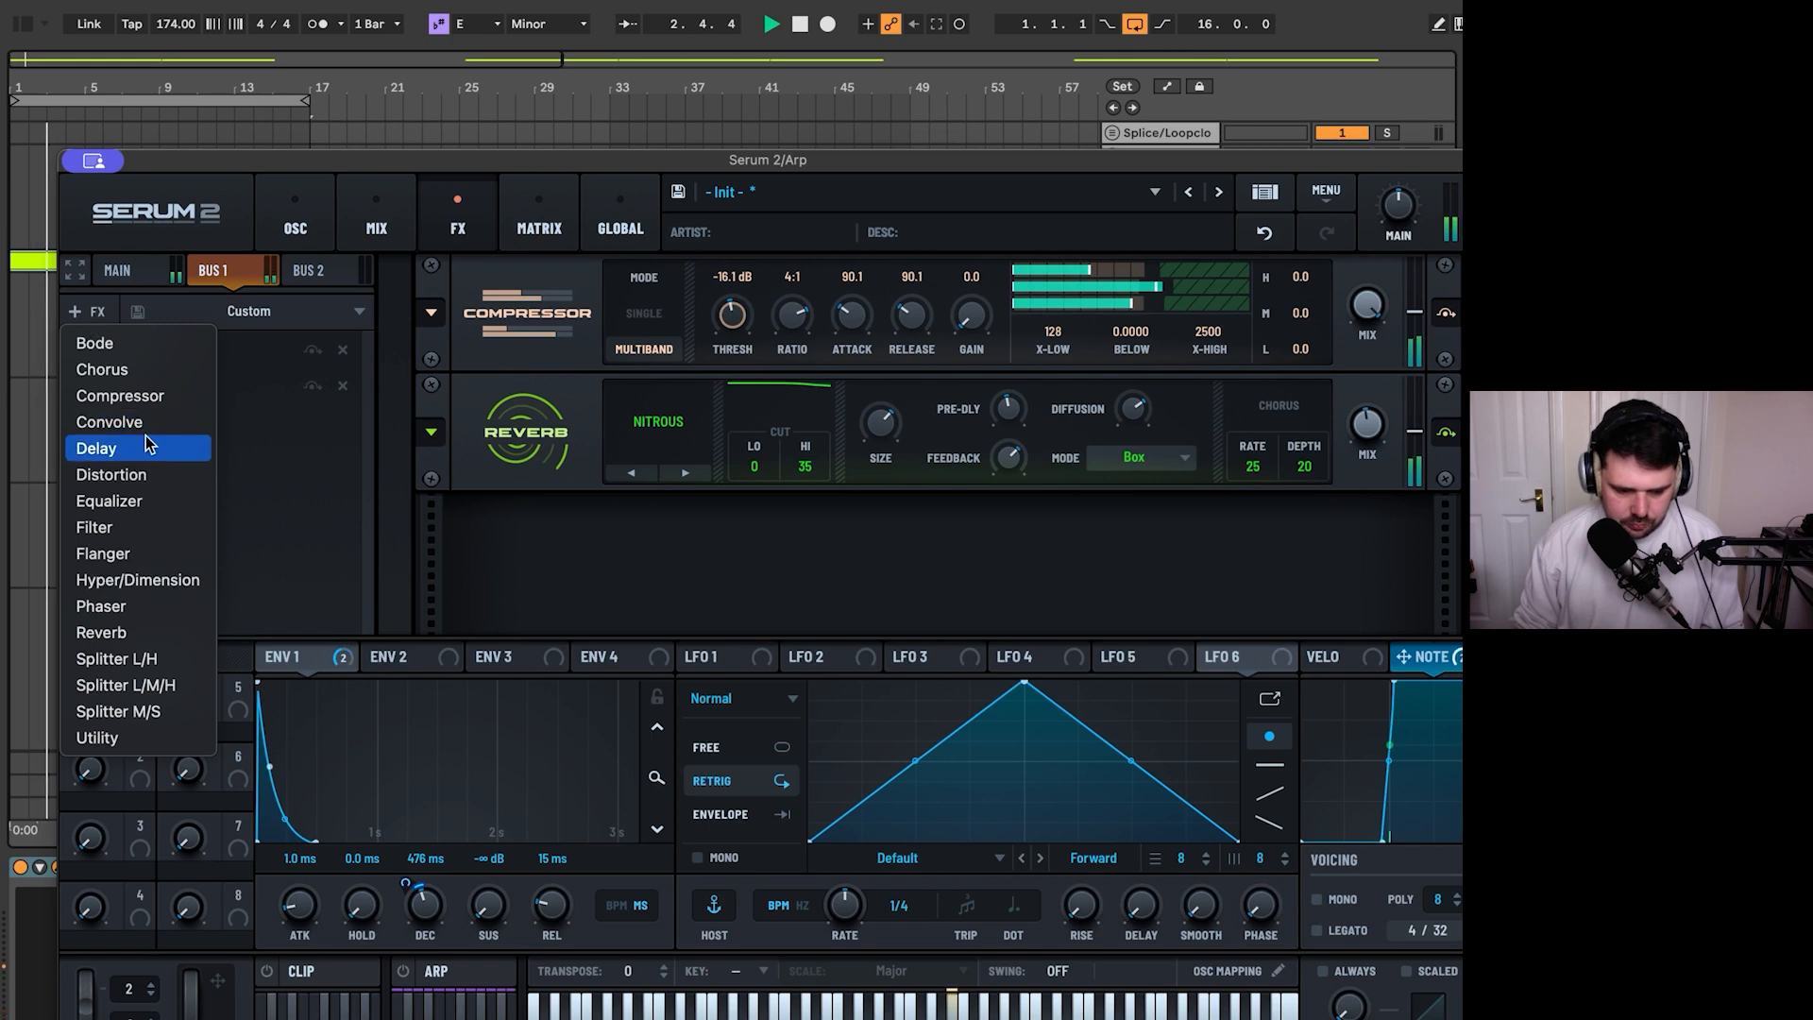
click(156, 481)
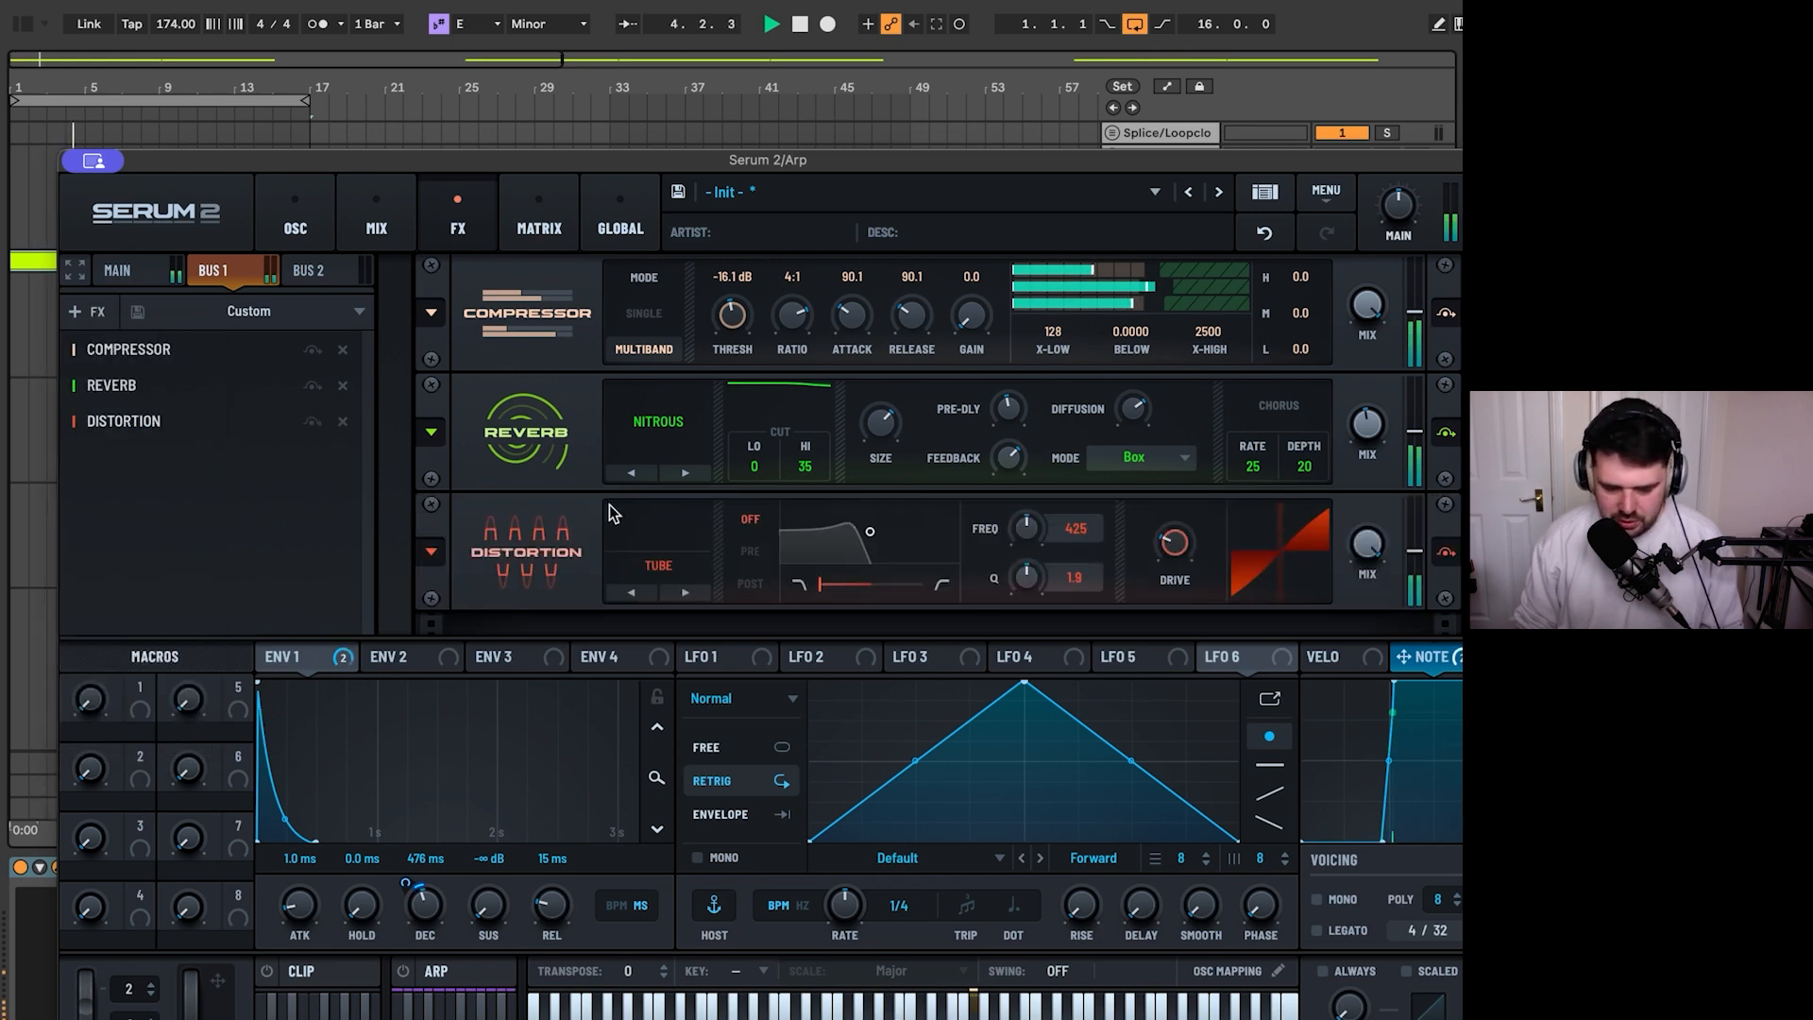
click(660, 571)
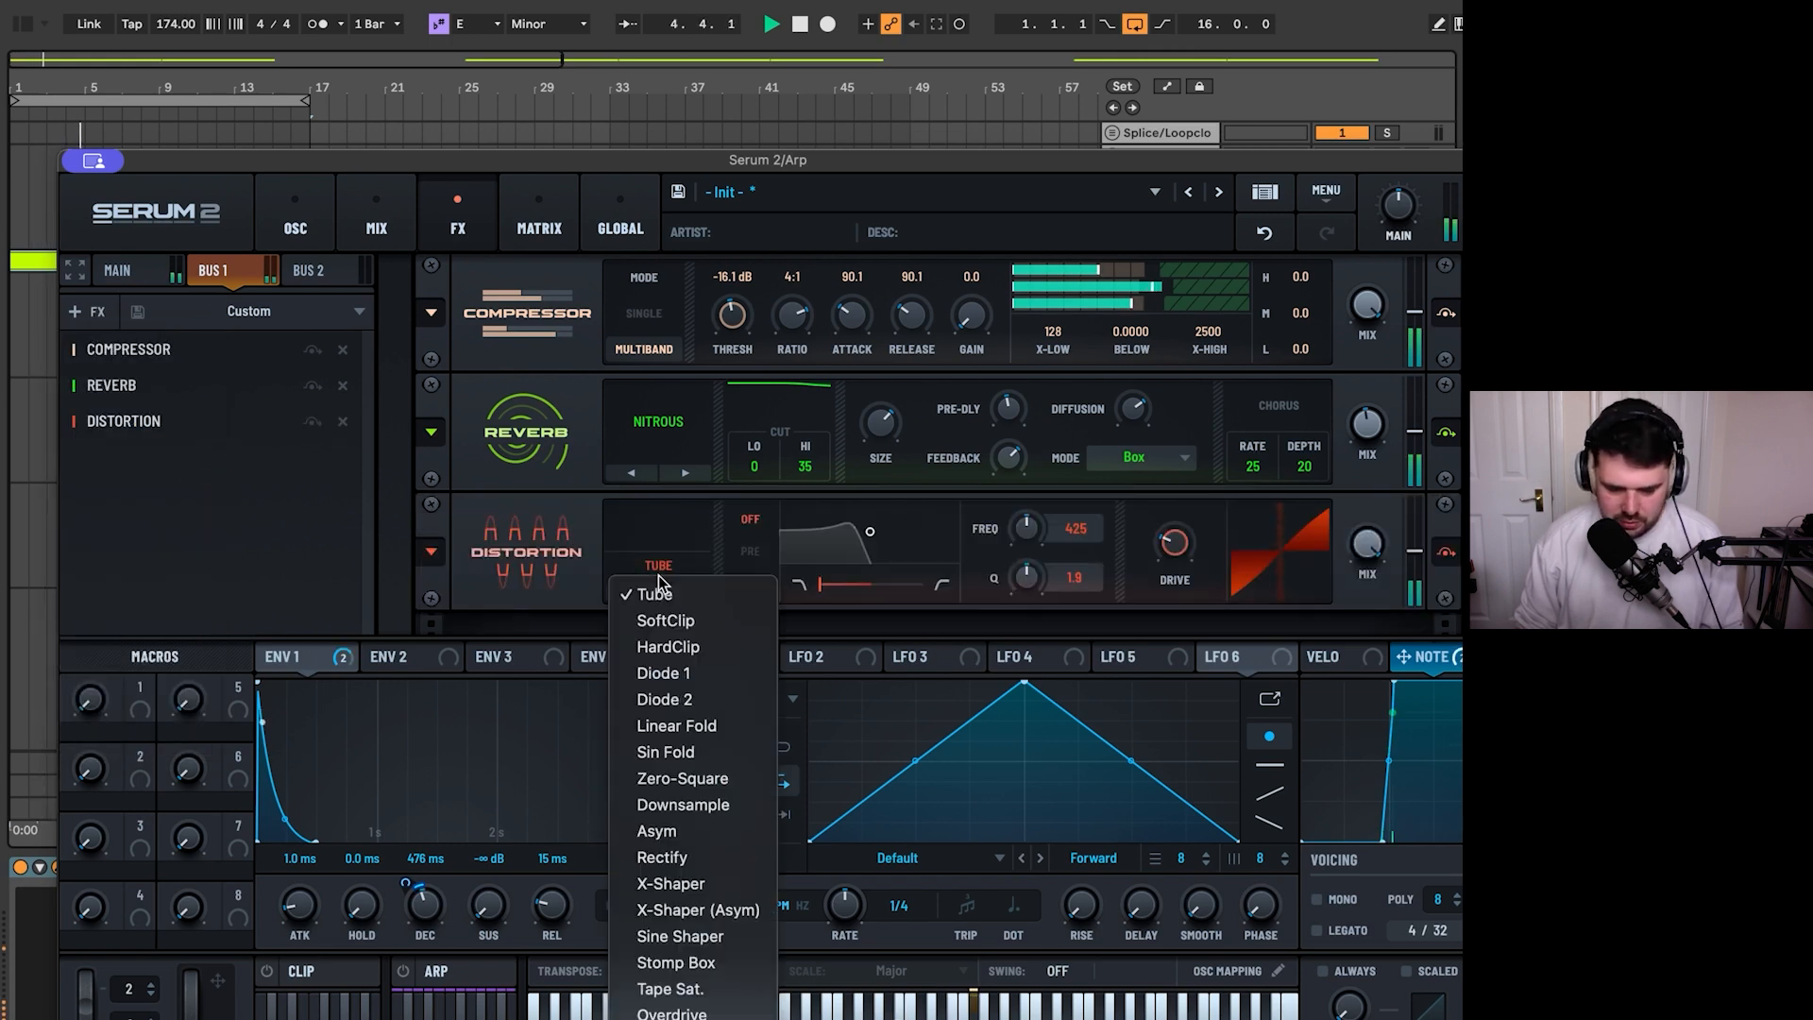
click(716, 1008)
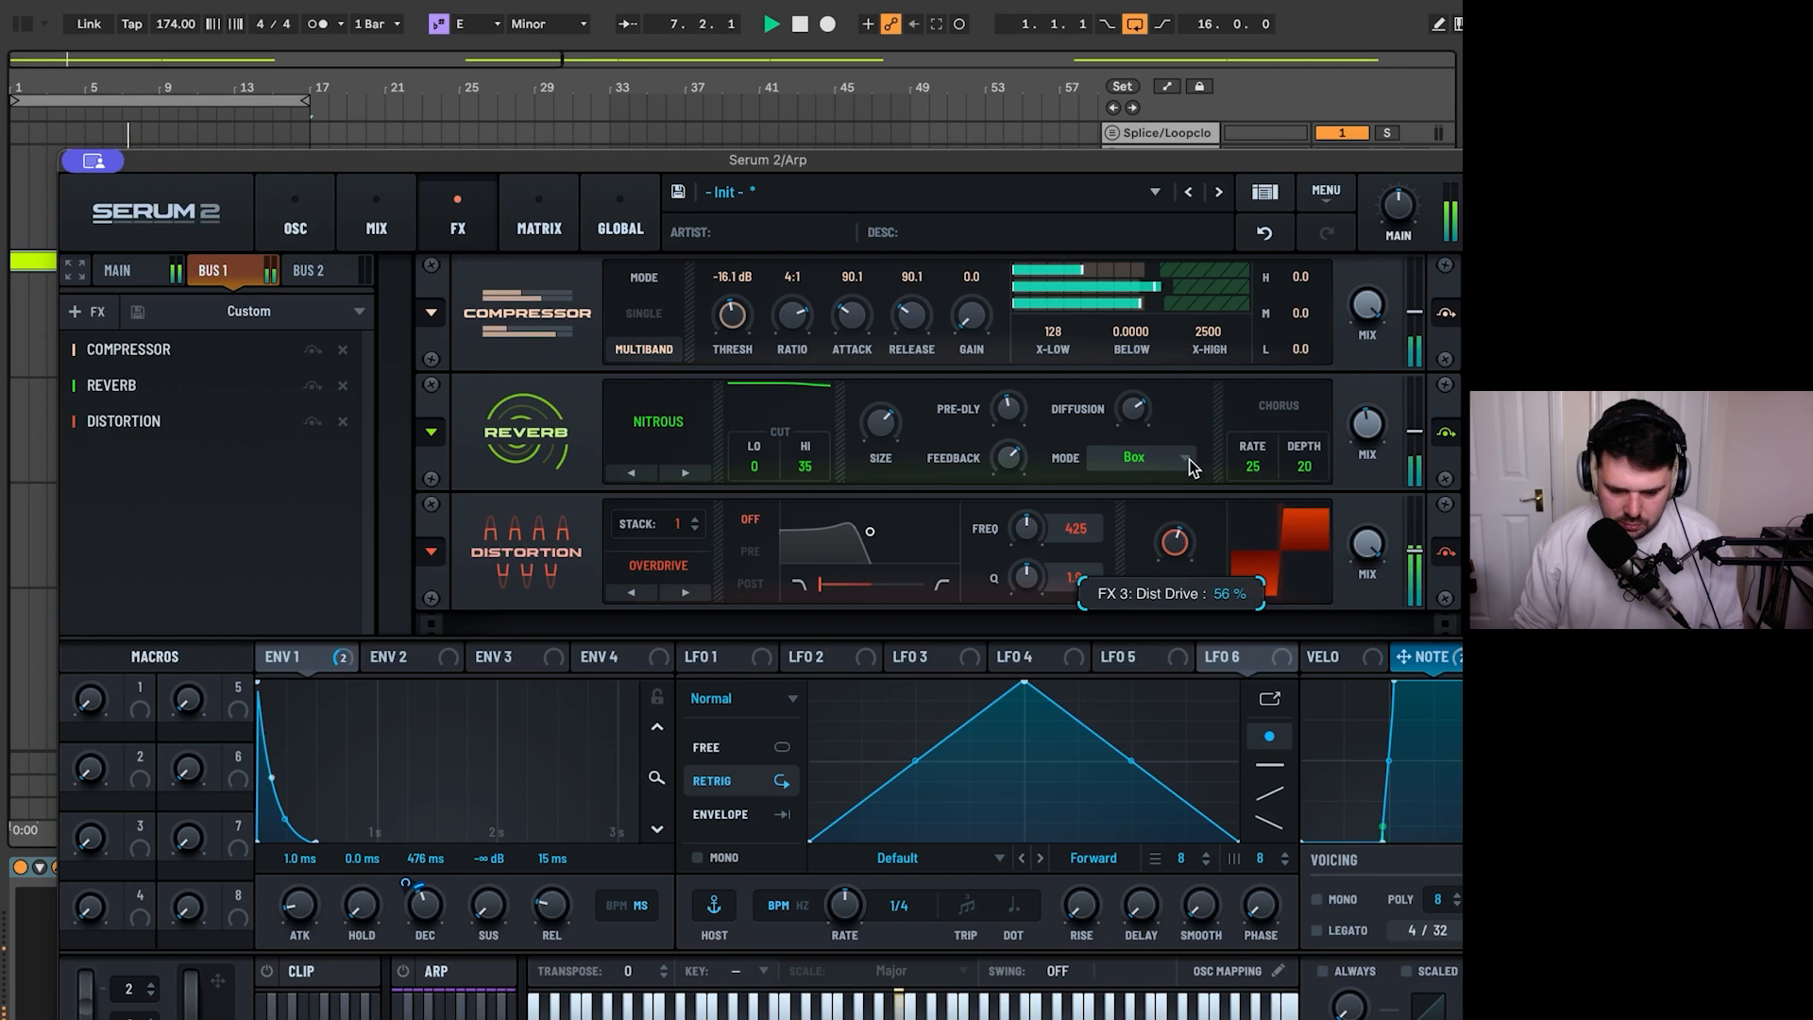
- Add Hyper/Dimension at the end of the Bus 1 chain, set its Dimension mix to 36% and adjust the Dimension size
click(83, 304)
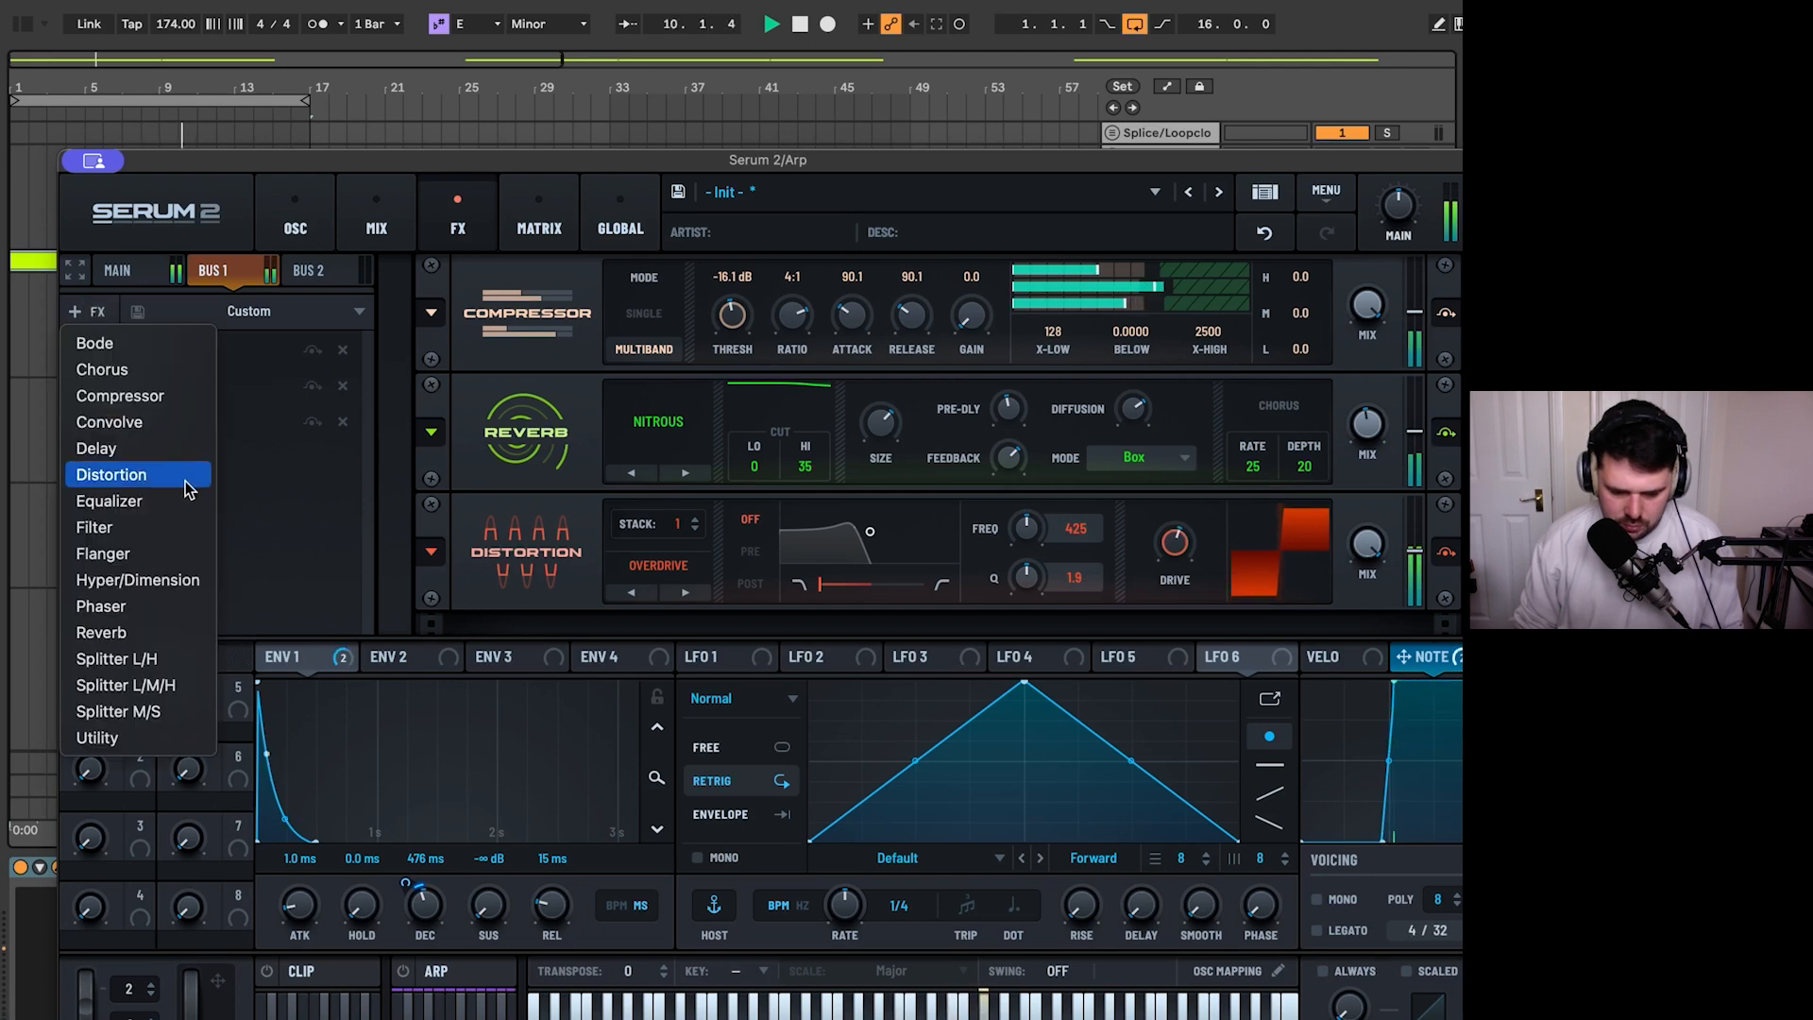
click(165, 579)
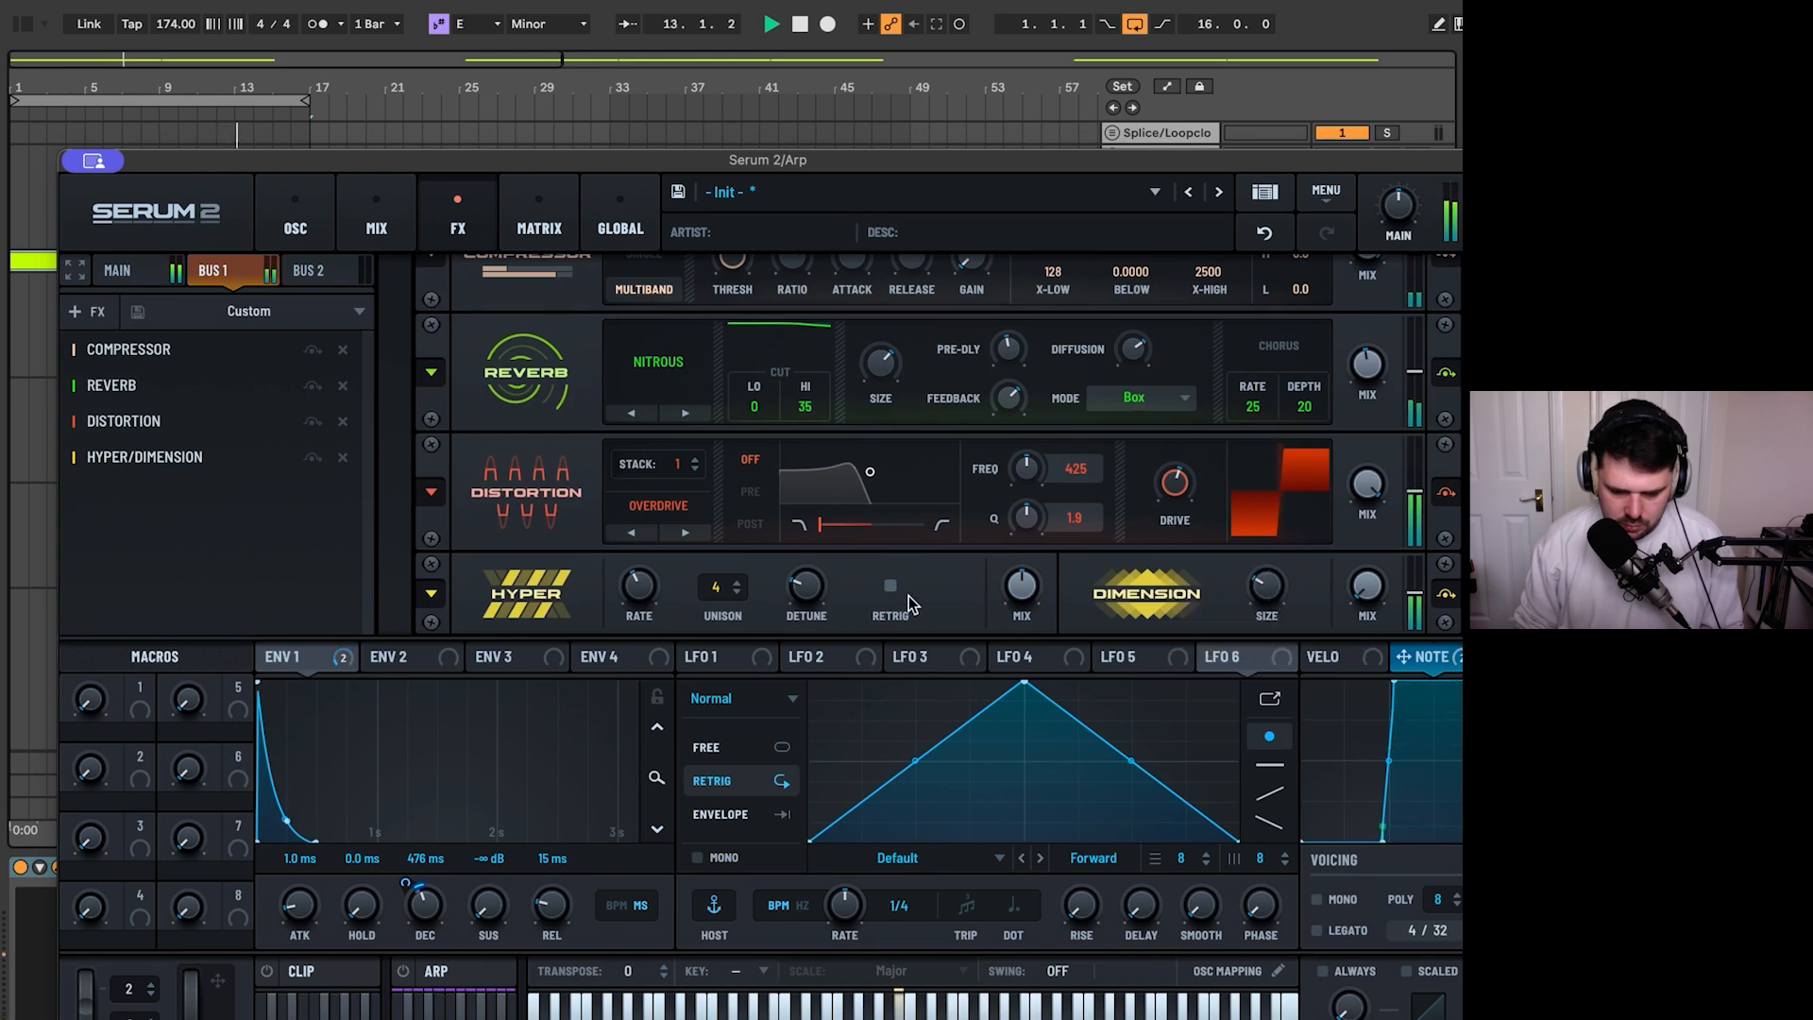
drag(1365, 587, 1375, 512)
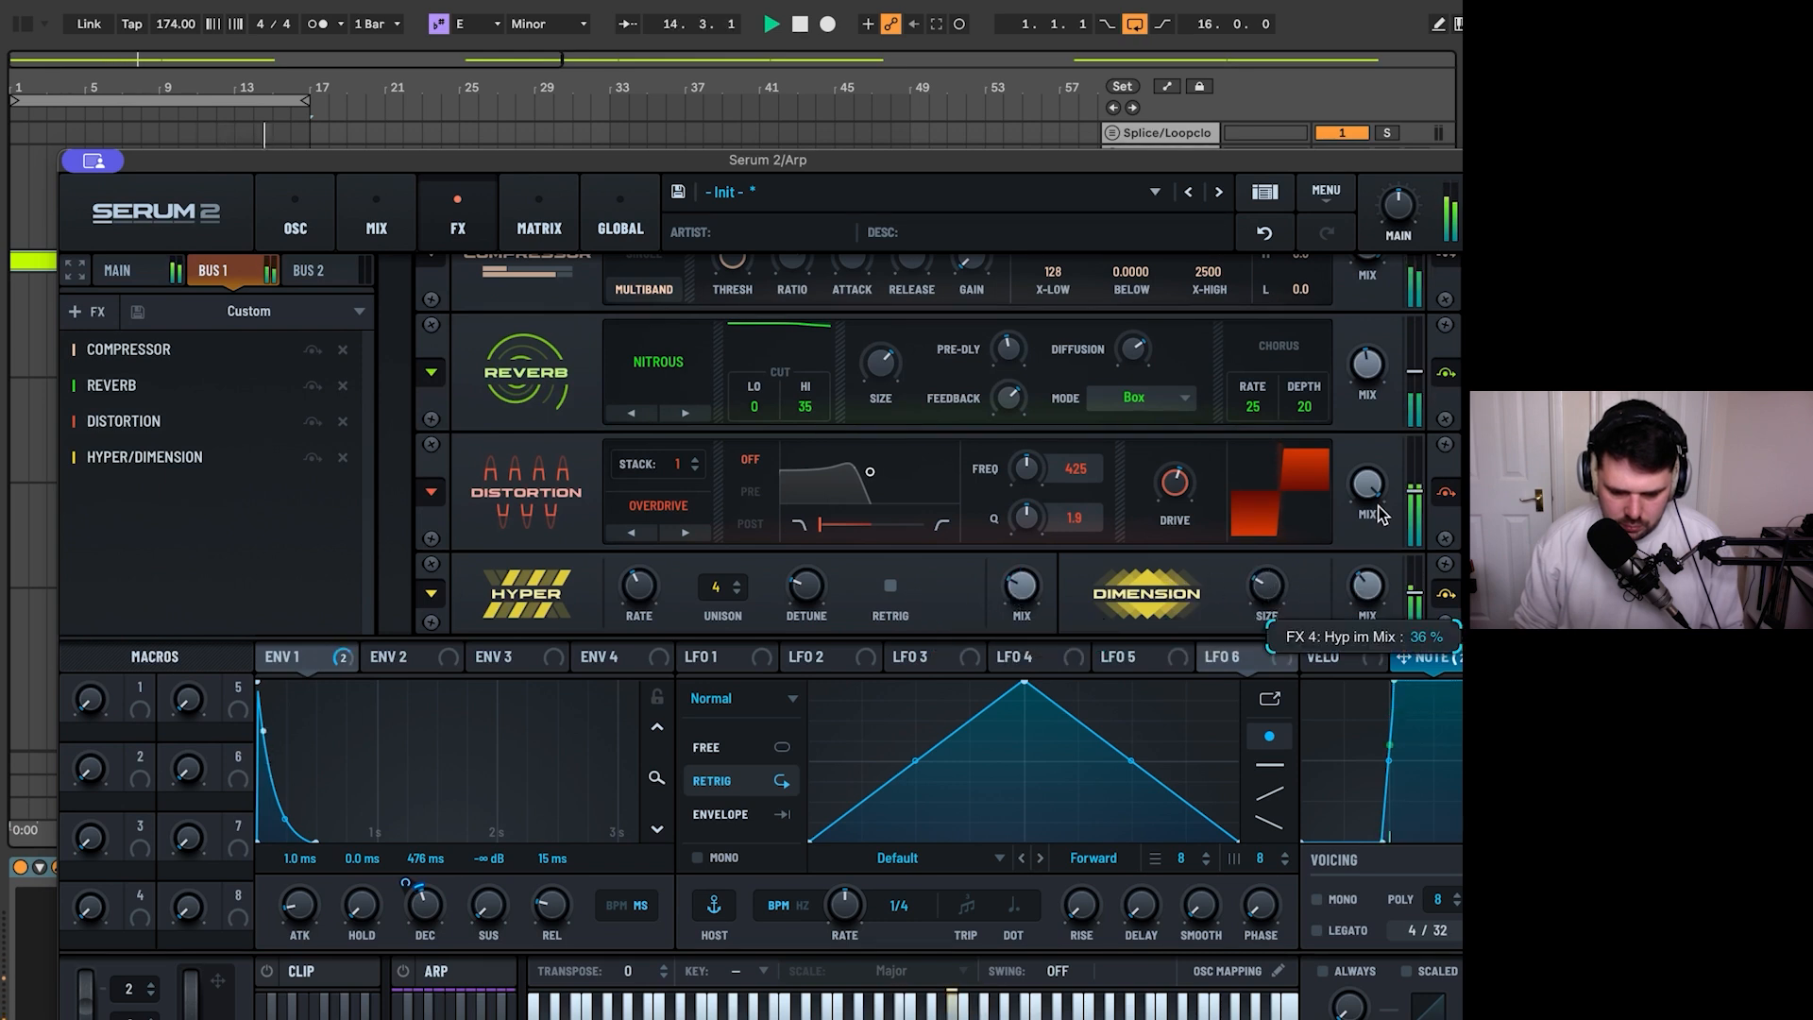
drag(1268, 585, 1288, 598)
- Move Hyper/Dimension between the Reverb and Distortion on Bus 1 and audition the loop
key(space)
drag(147, 457, 177, 391)
key(space)
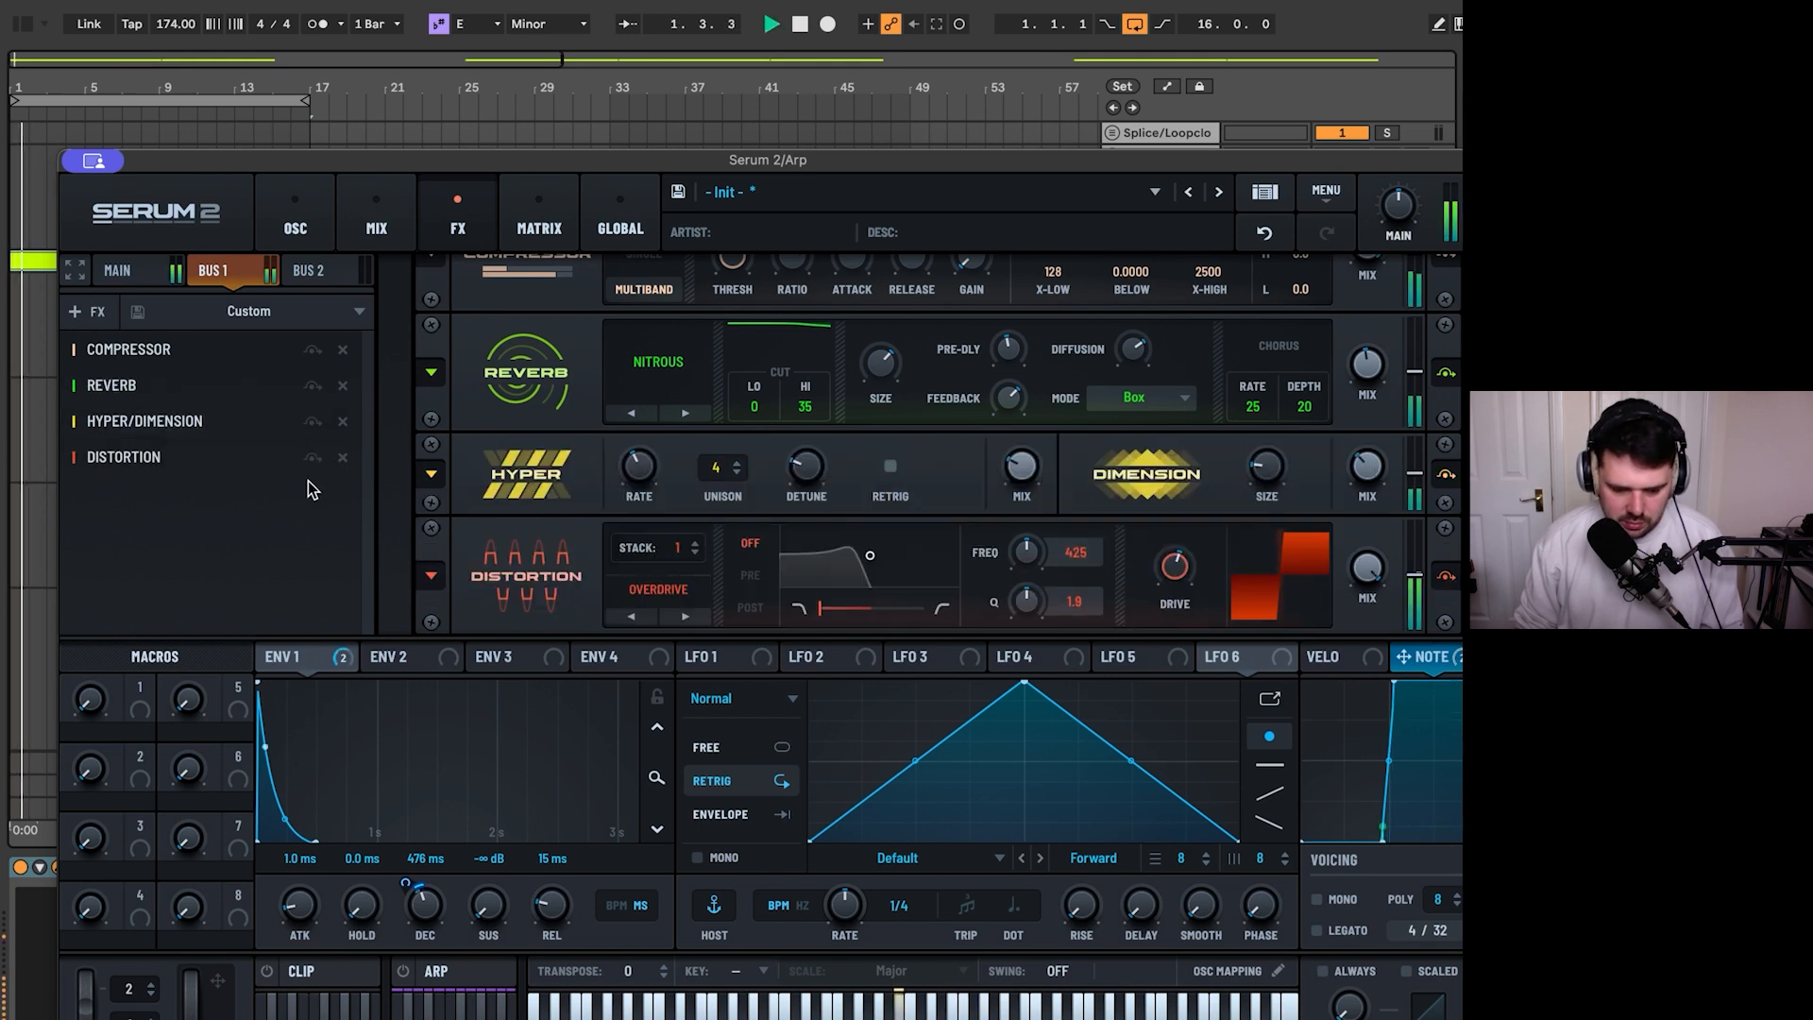
key(space)
- Add a second Distortion at the end of Bus 1, set its type to Downsample and audition it
click(95, 310)
click(168, 474)
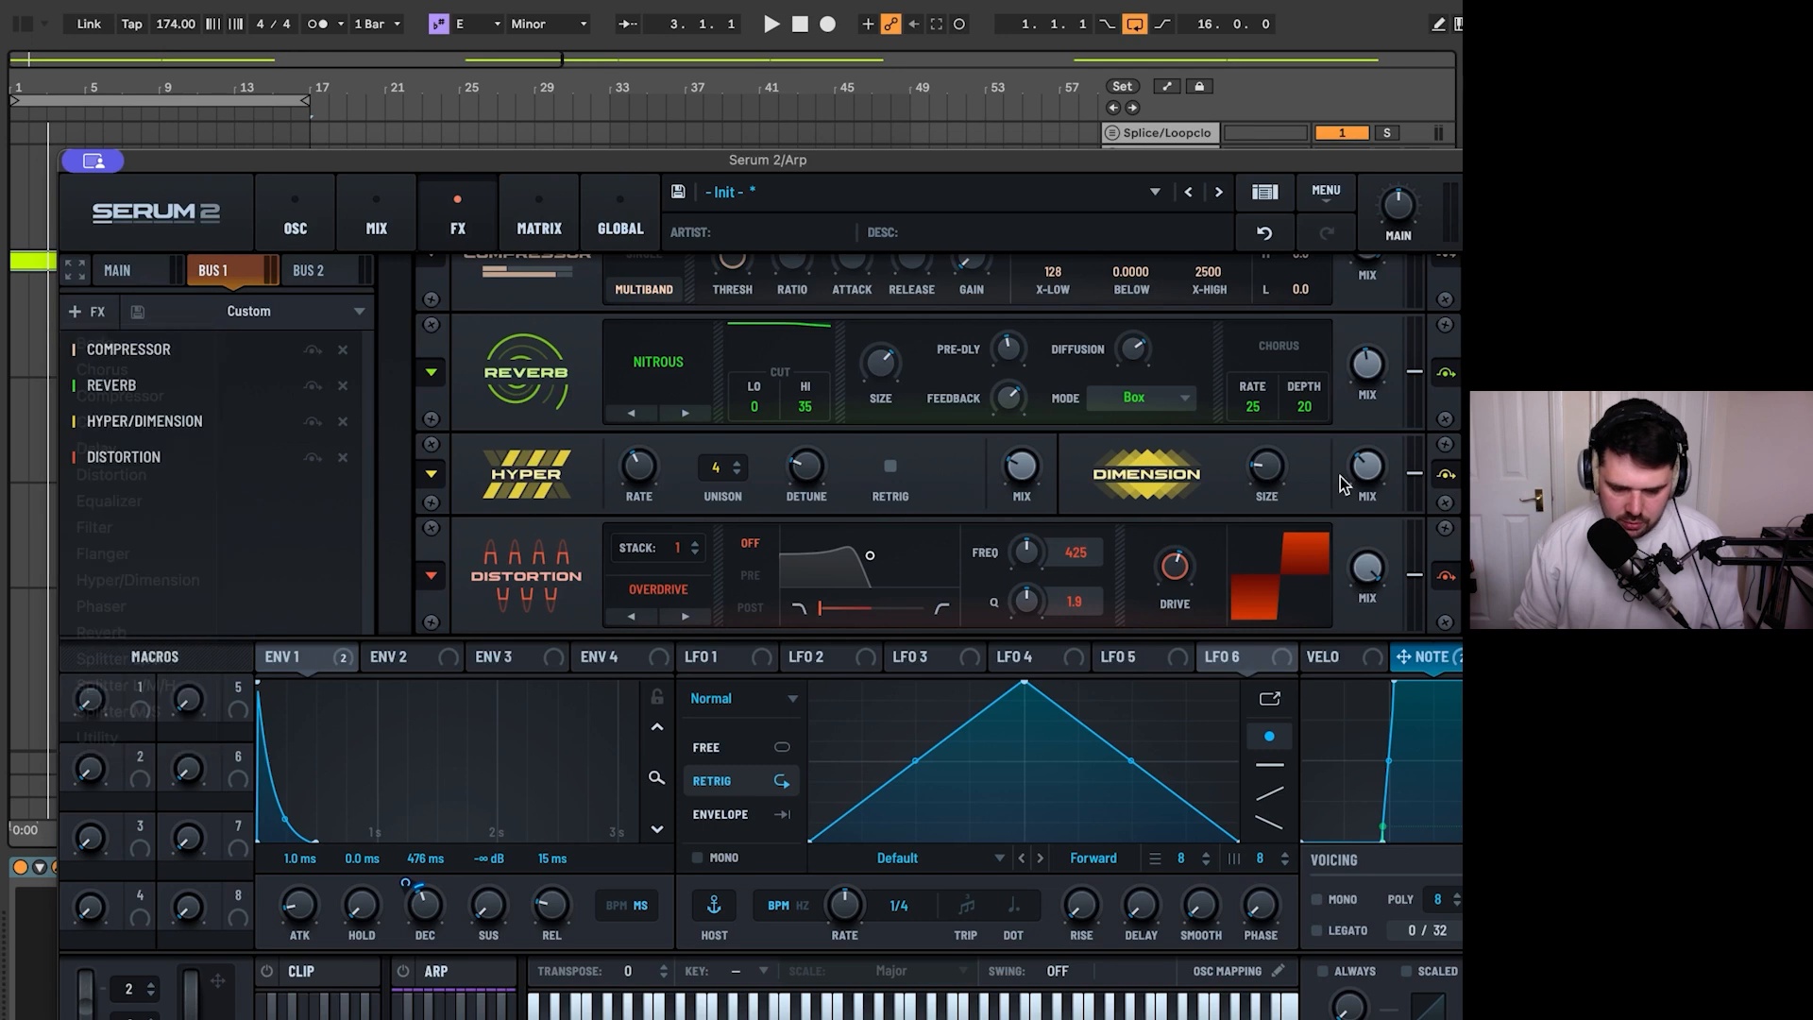
click(676, 593)
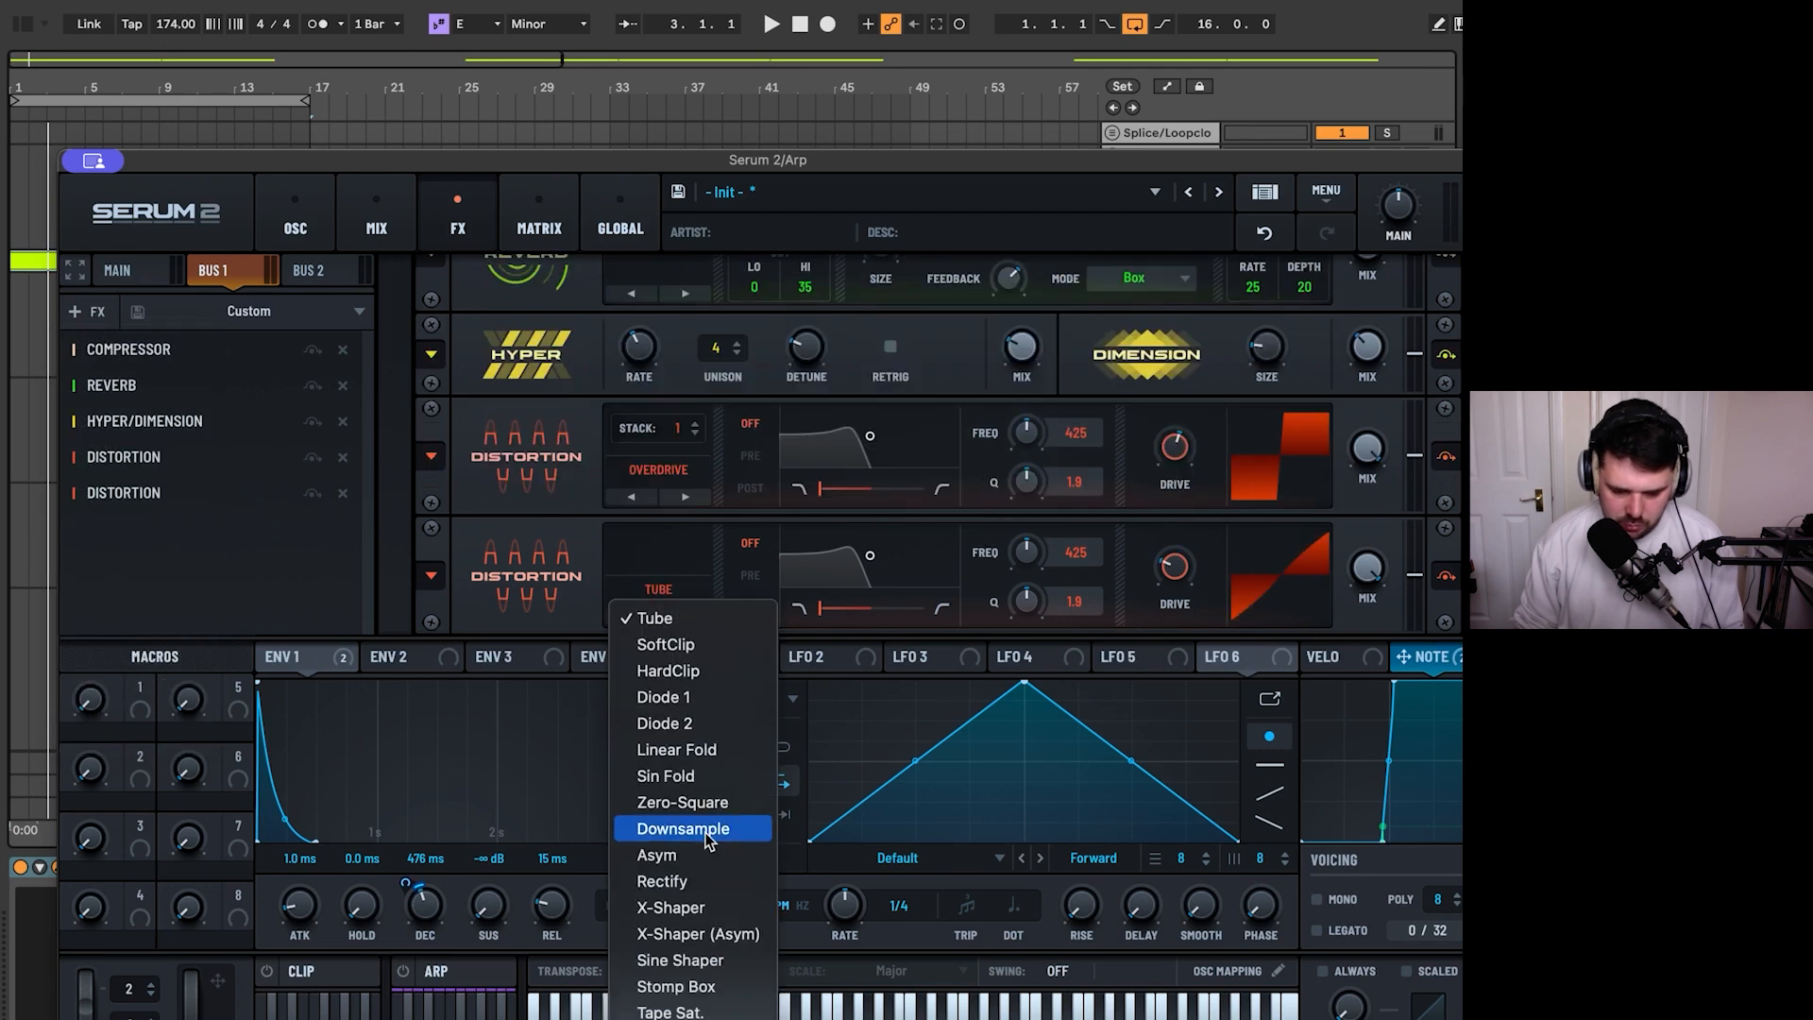
click(708, 831)
key(space)
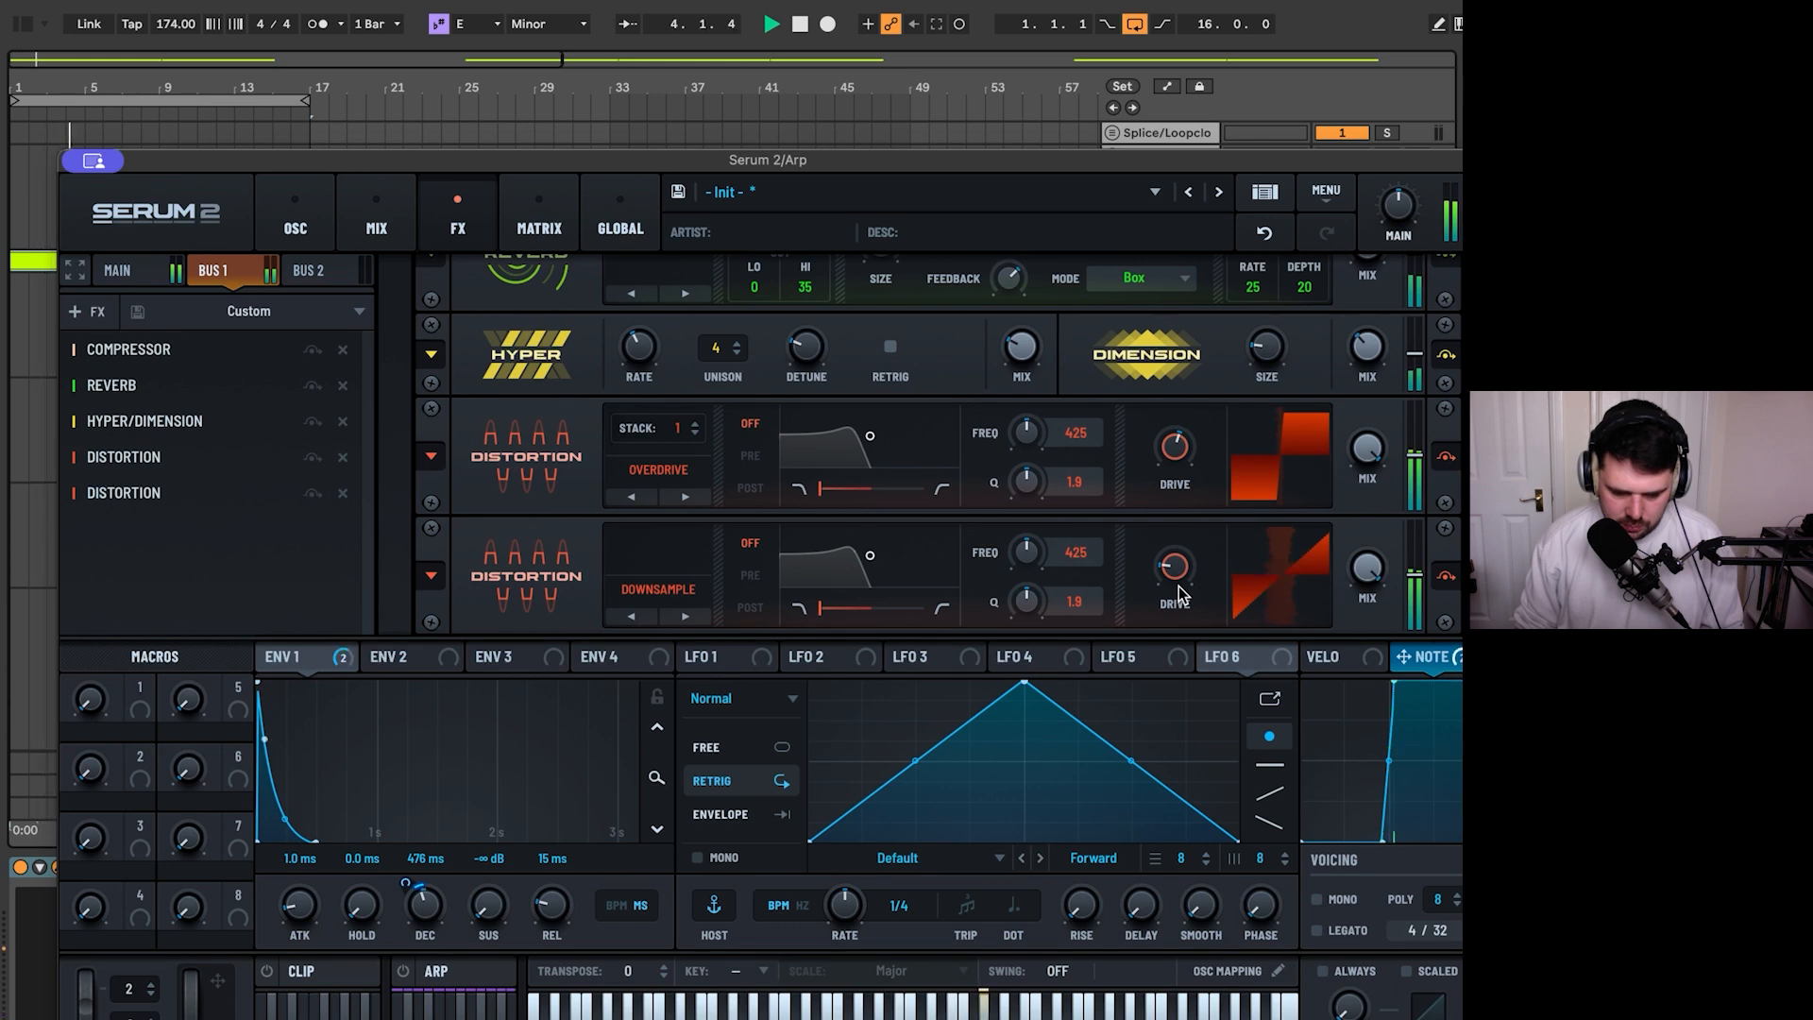
key(space)
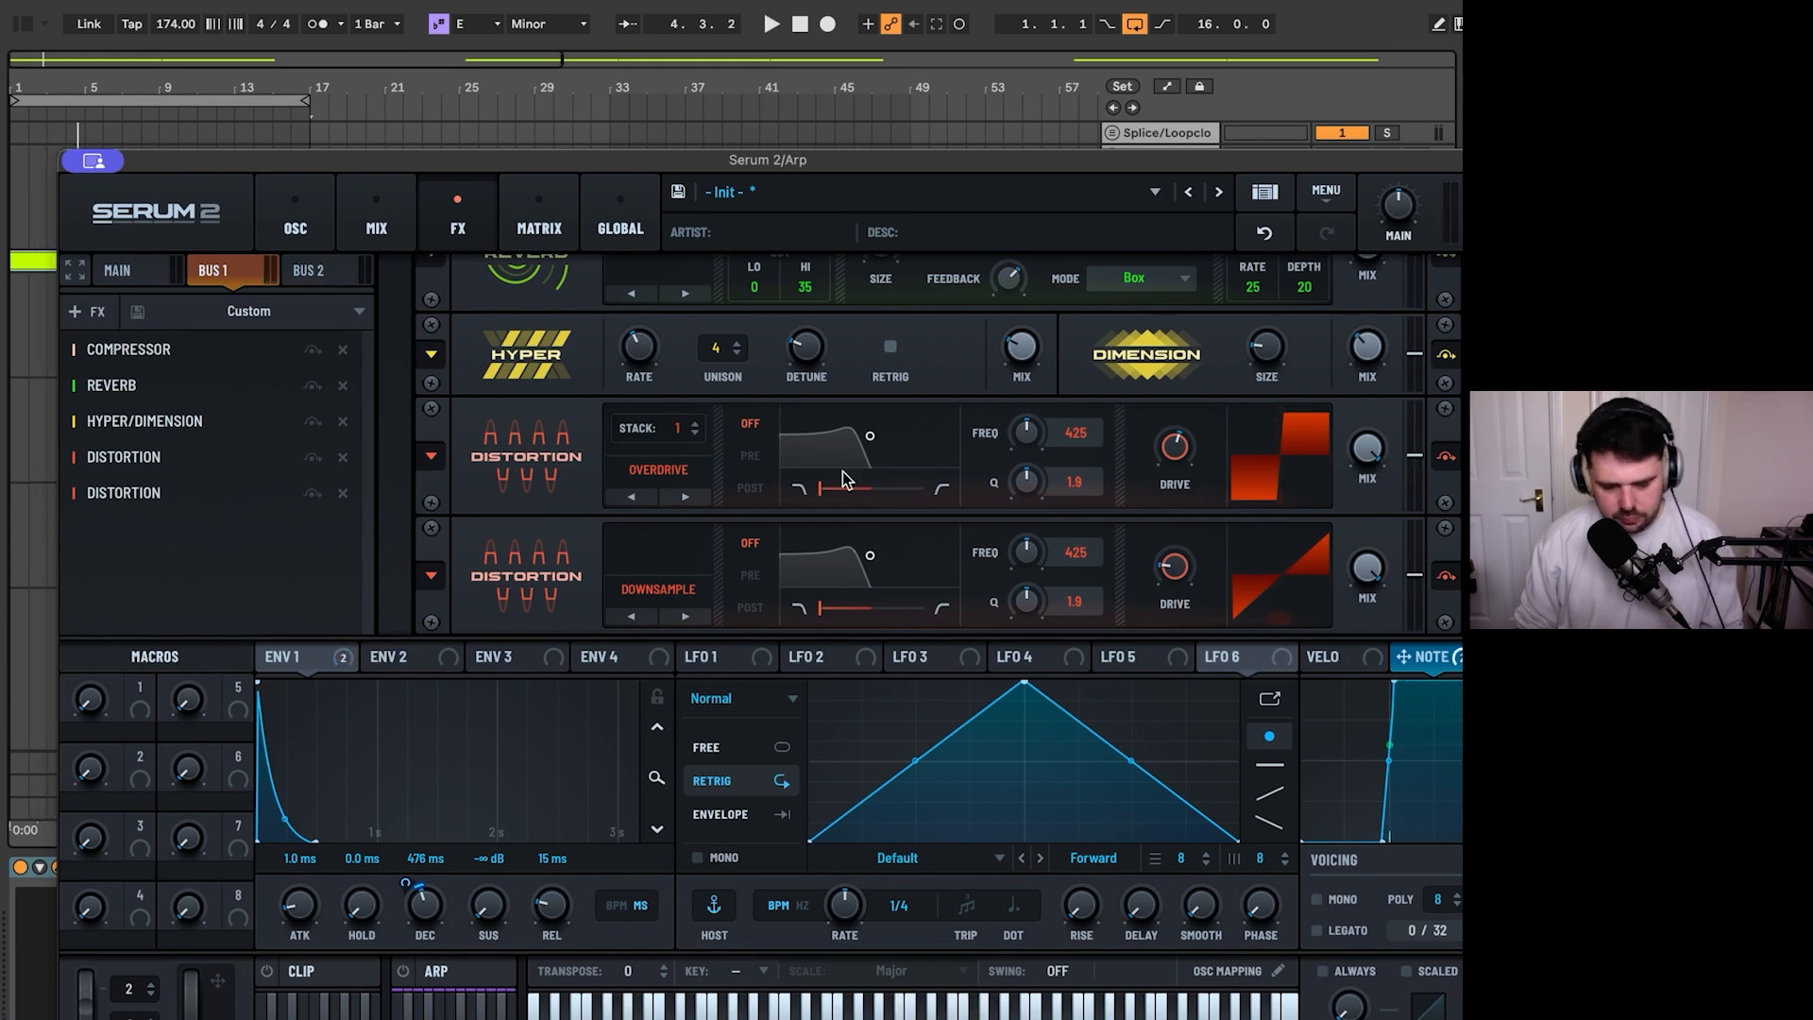
- Assign the Note modulator to Filter 1's Bus 1 send in the mixer and audition the loop
click(118, 270)
click(373, 219)
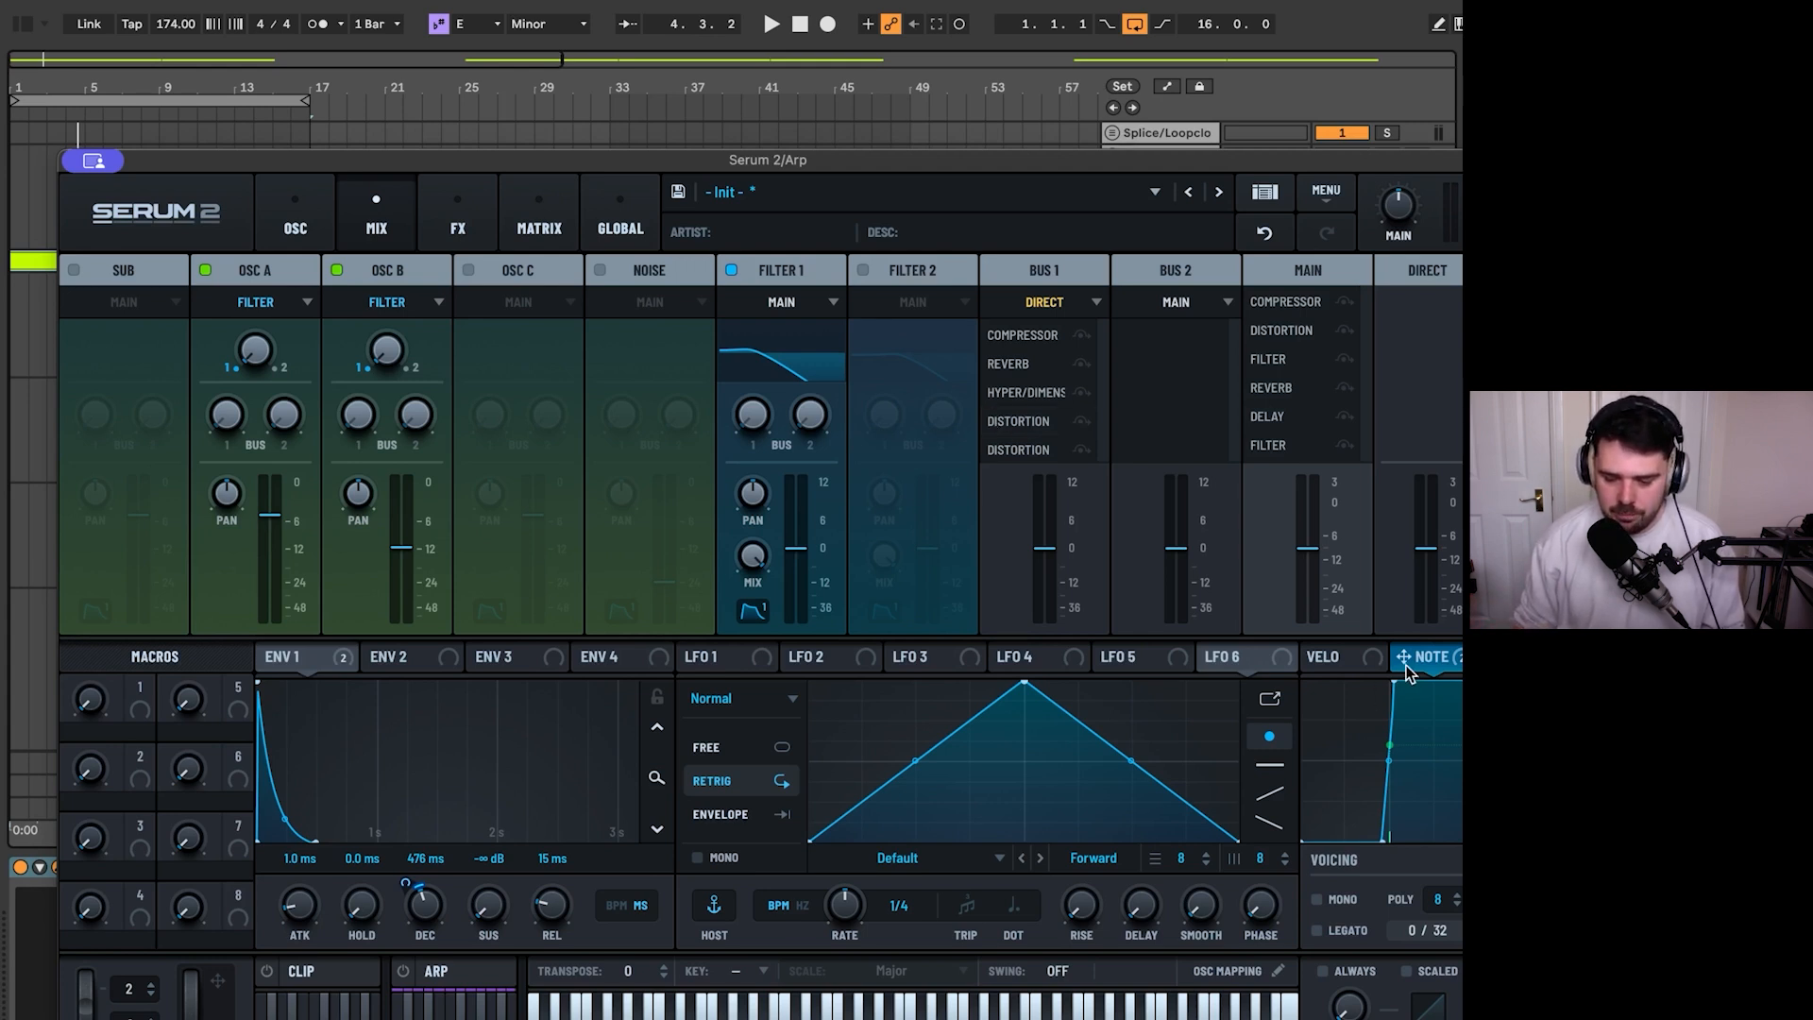
drag(1414, 663, 733, 423)
key(space)
key(space)
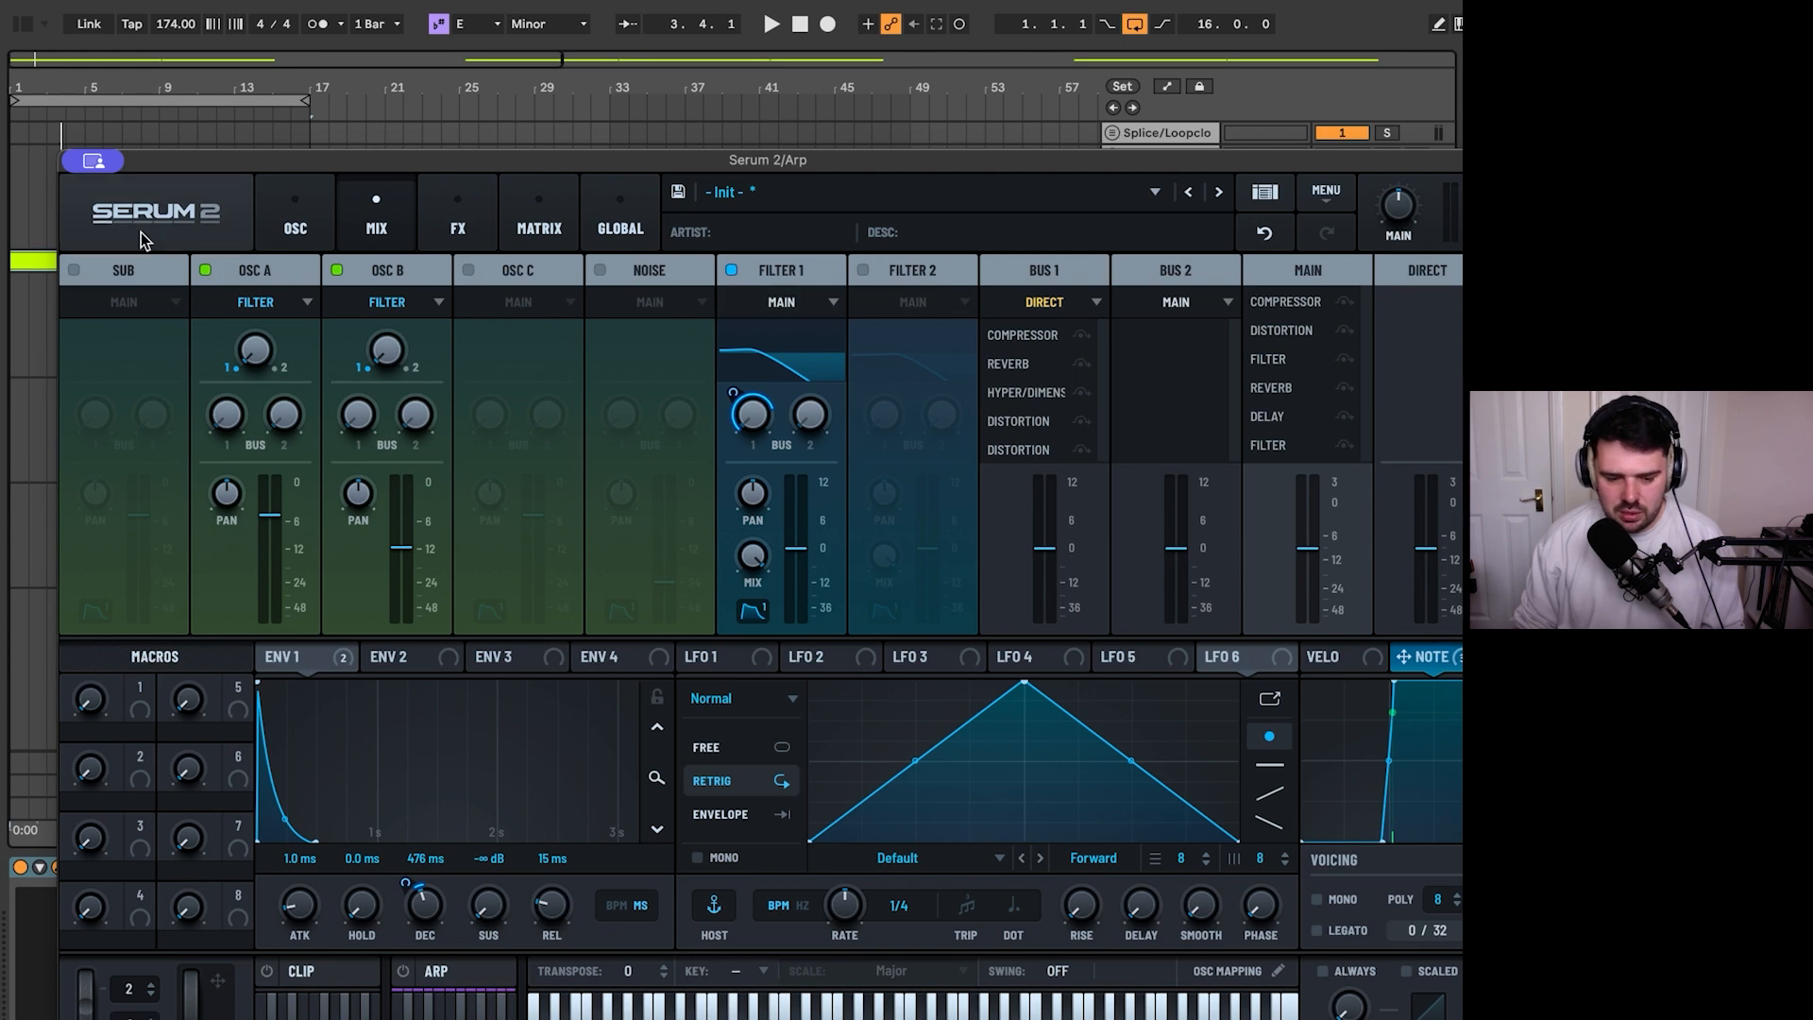
- Bypass the last Filter in the Main effects chain and audition the loop
click(460, 227)
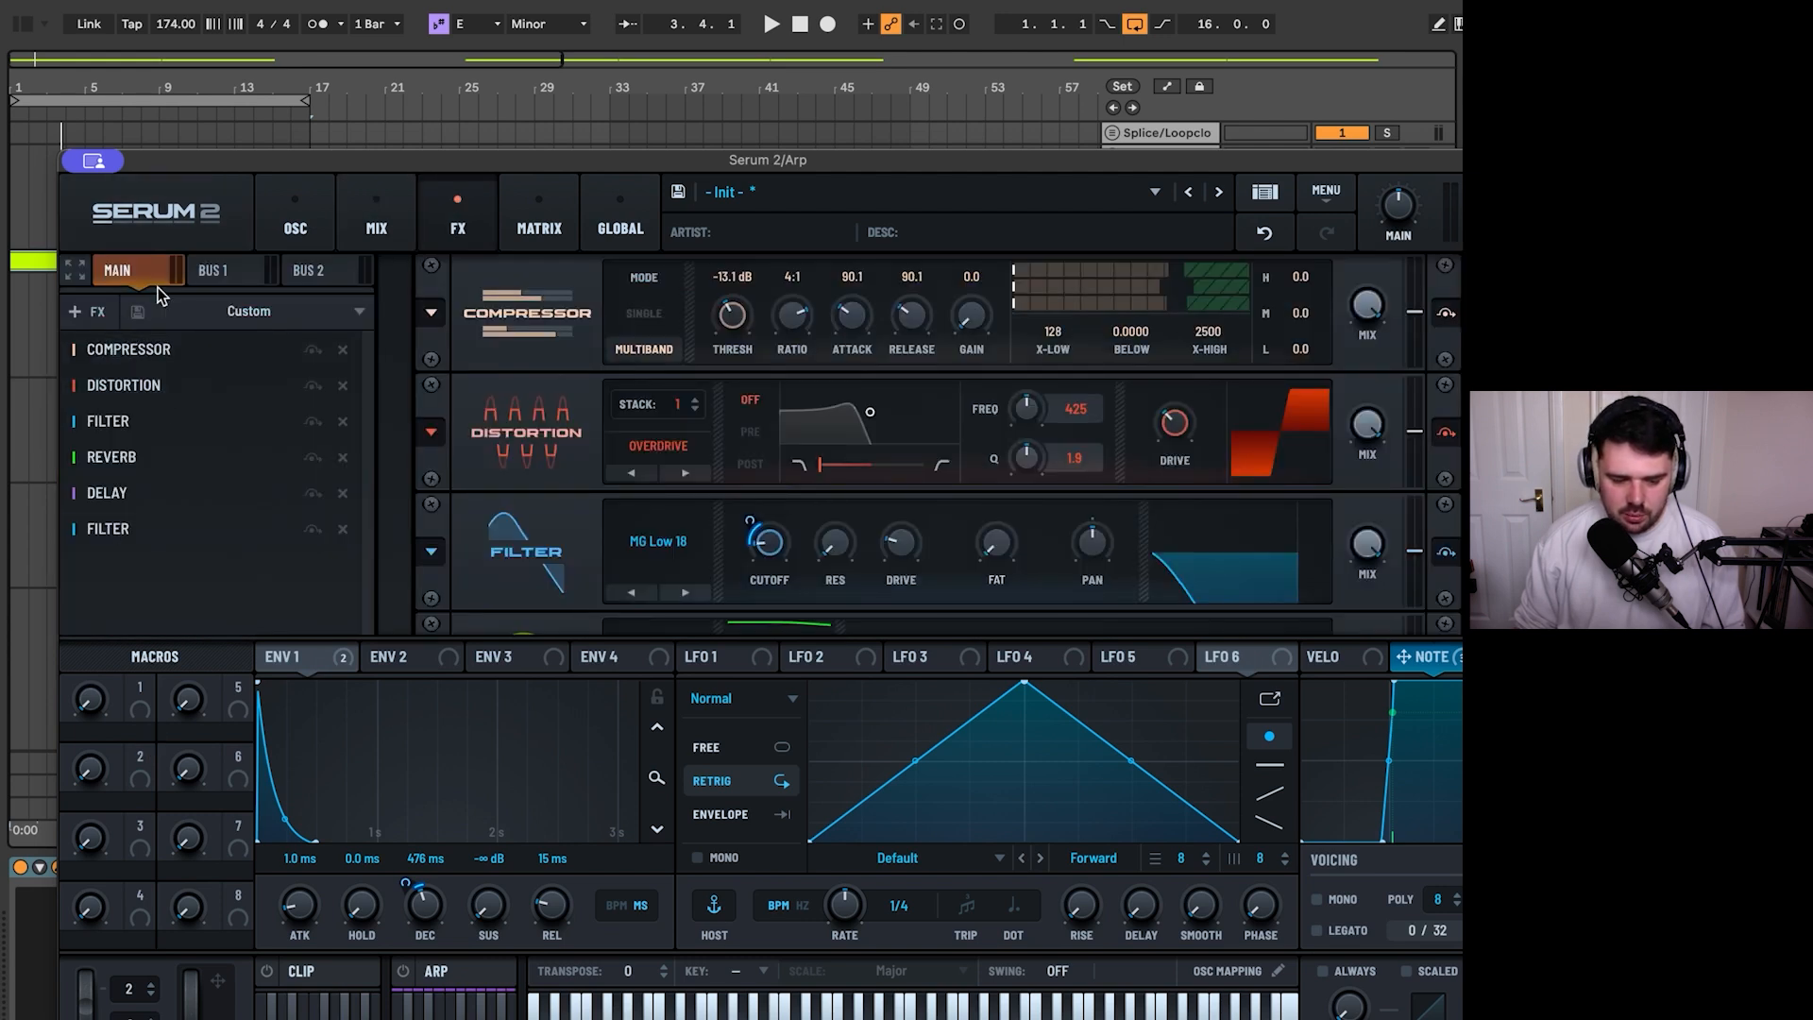
scroll(935, 444, down, 5)
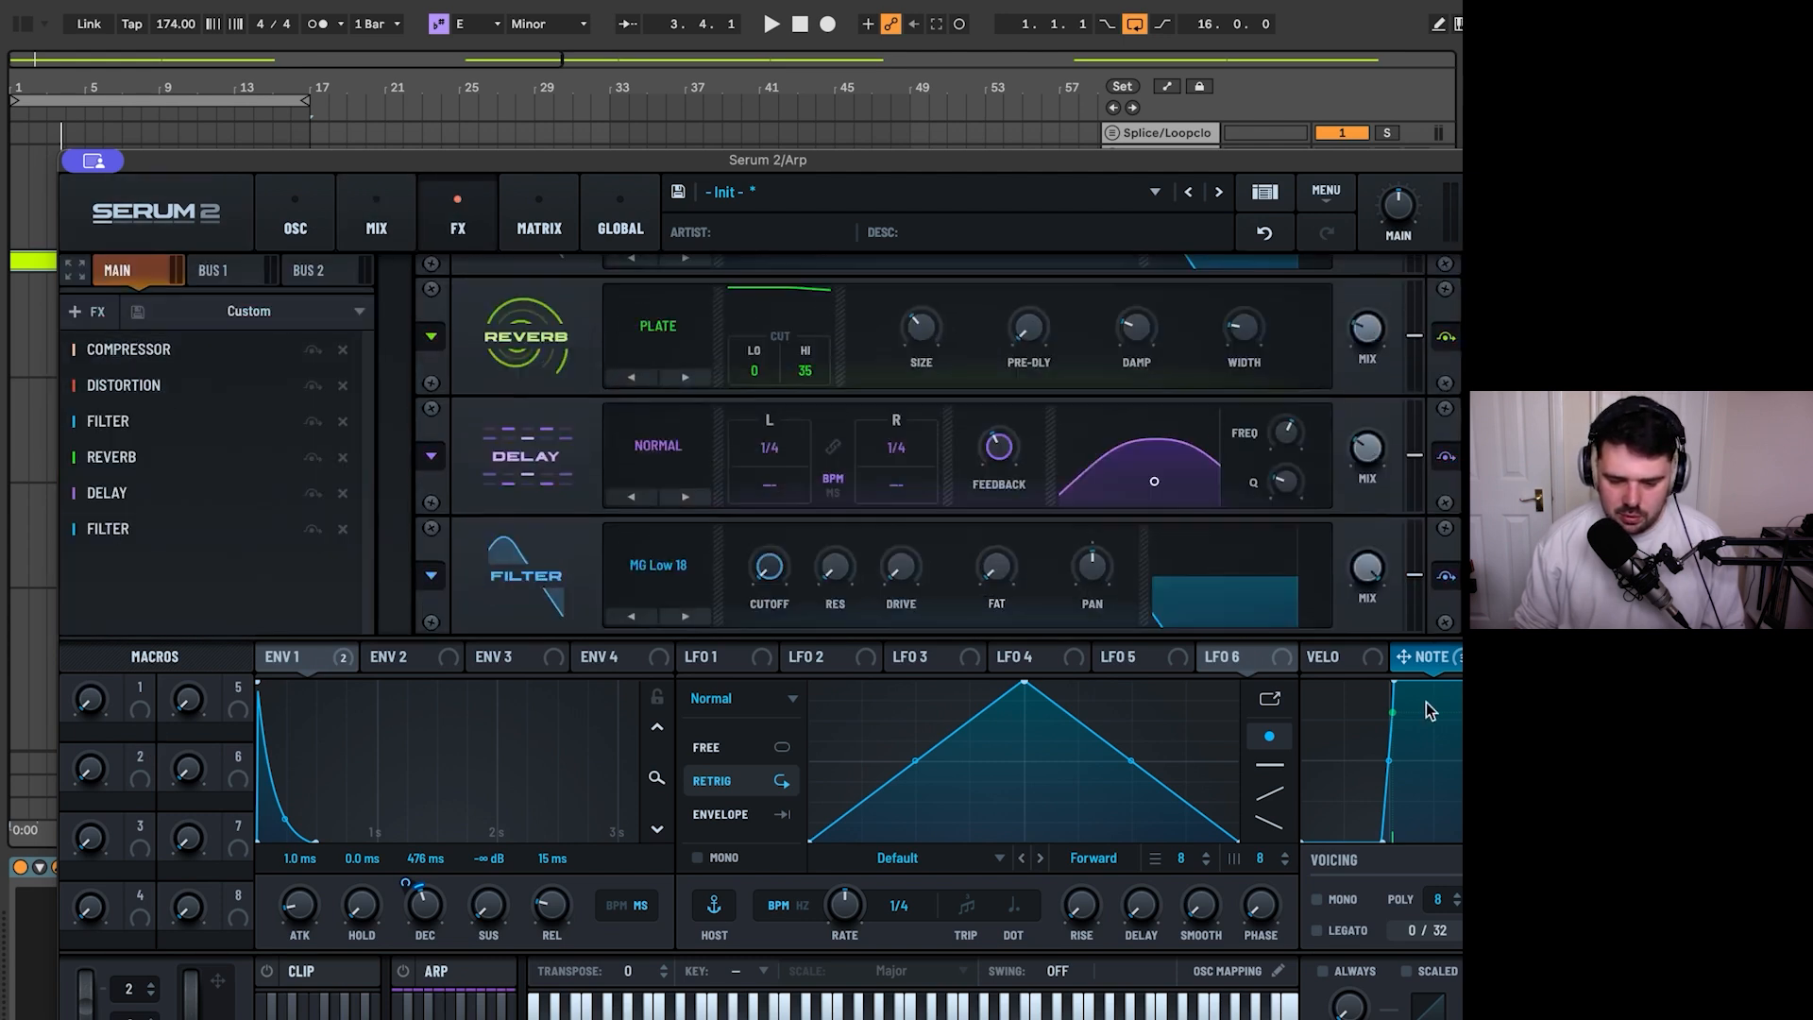
click(1443, 575)
key(space)
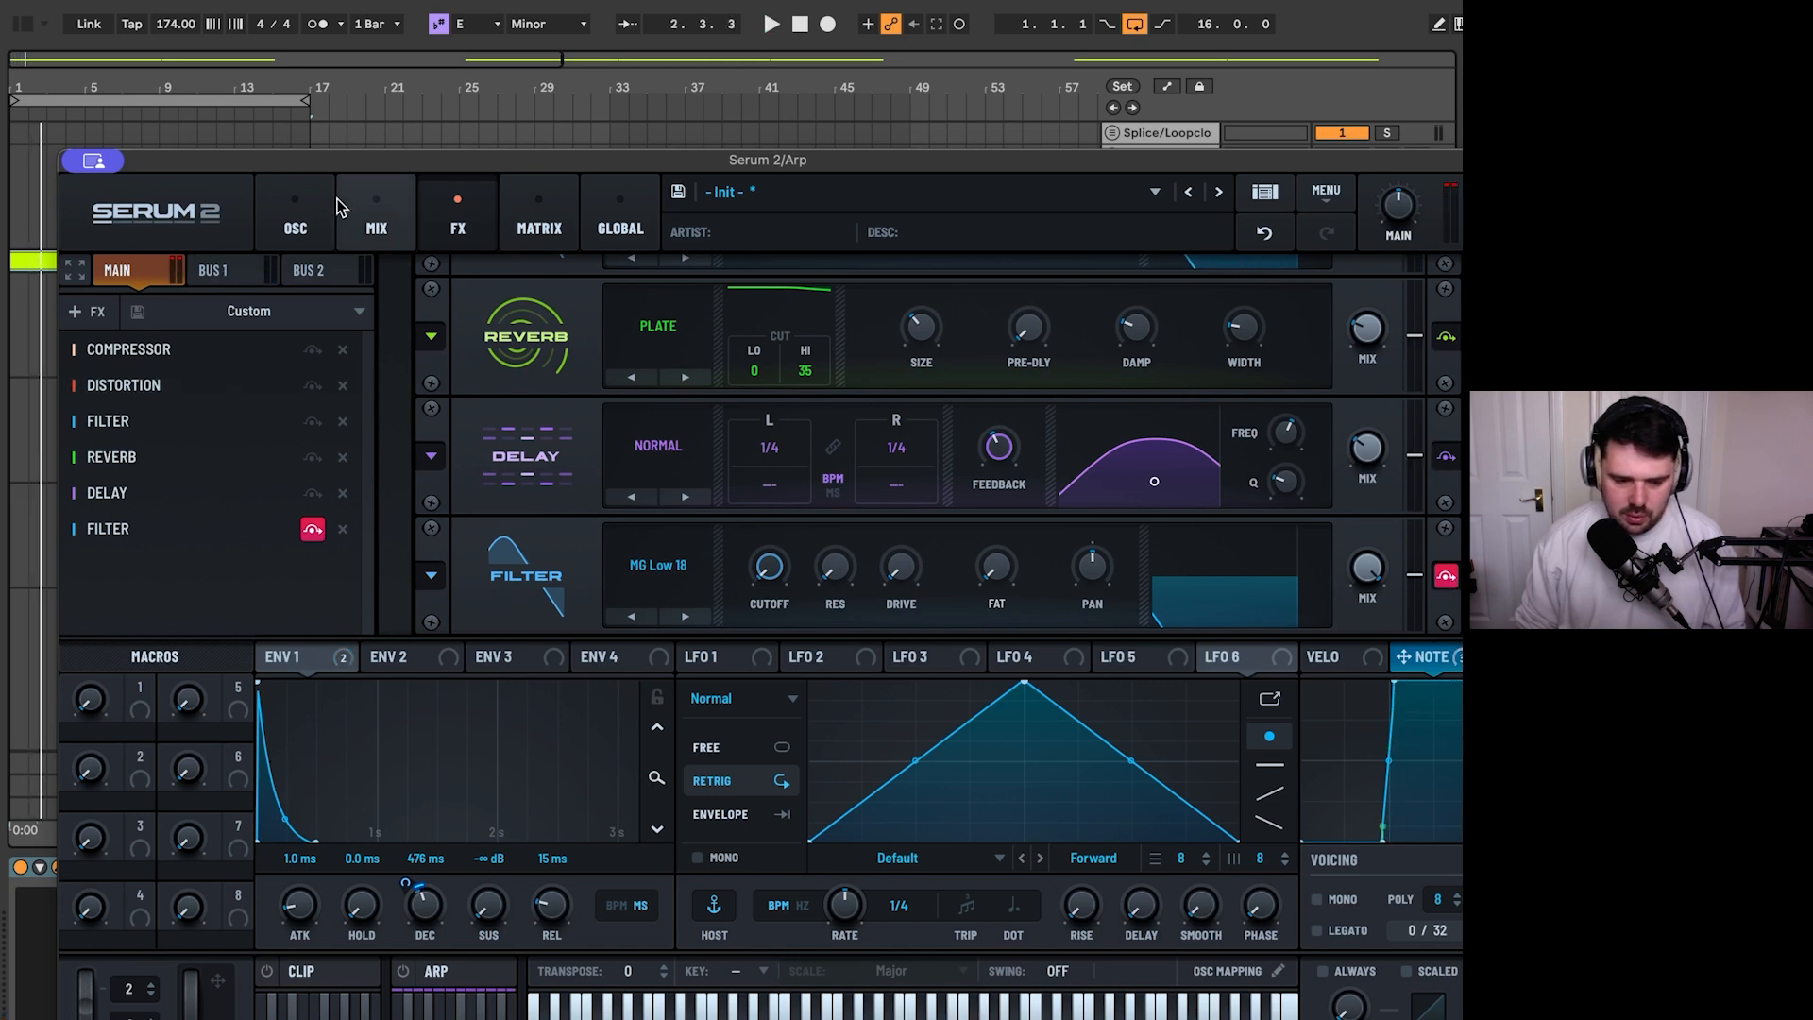
- Add a Delay at the end of the Bus 1 chain, set it to Ping-Pong mode and audition it
click(366, 214)
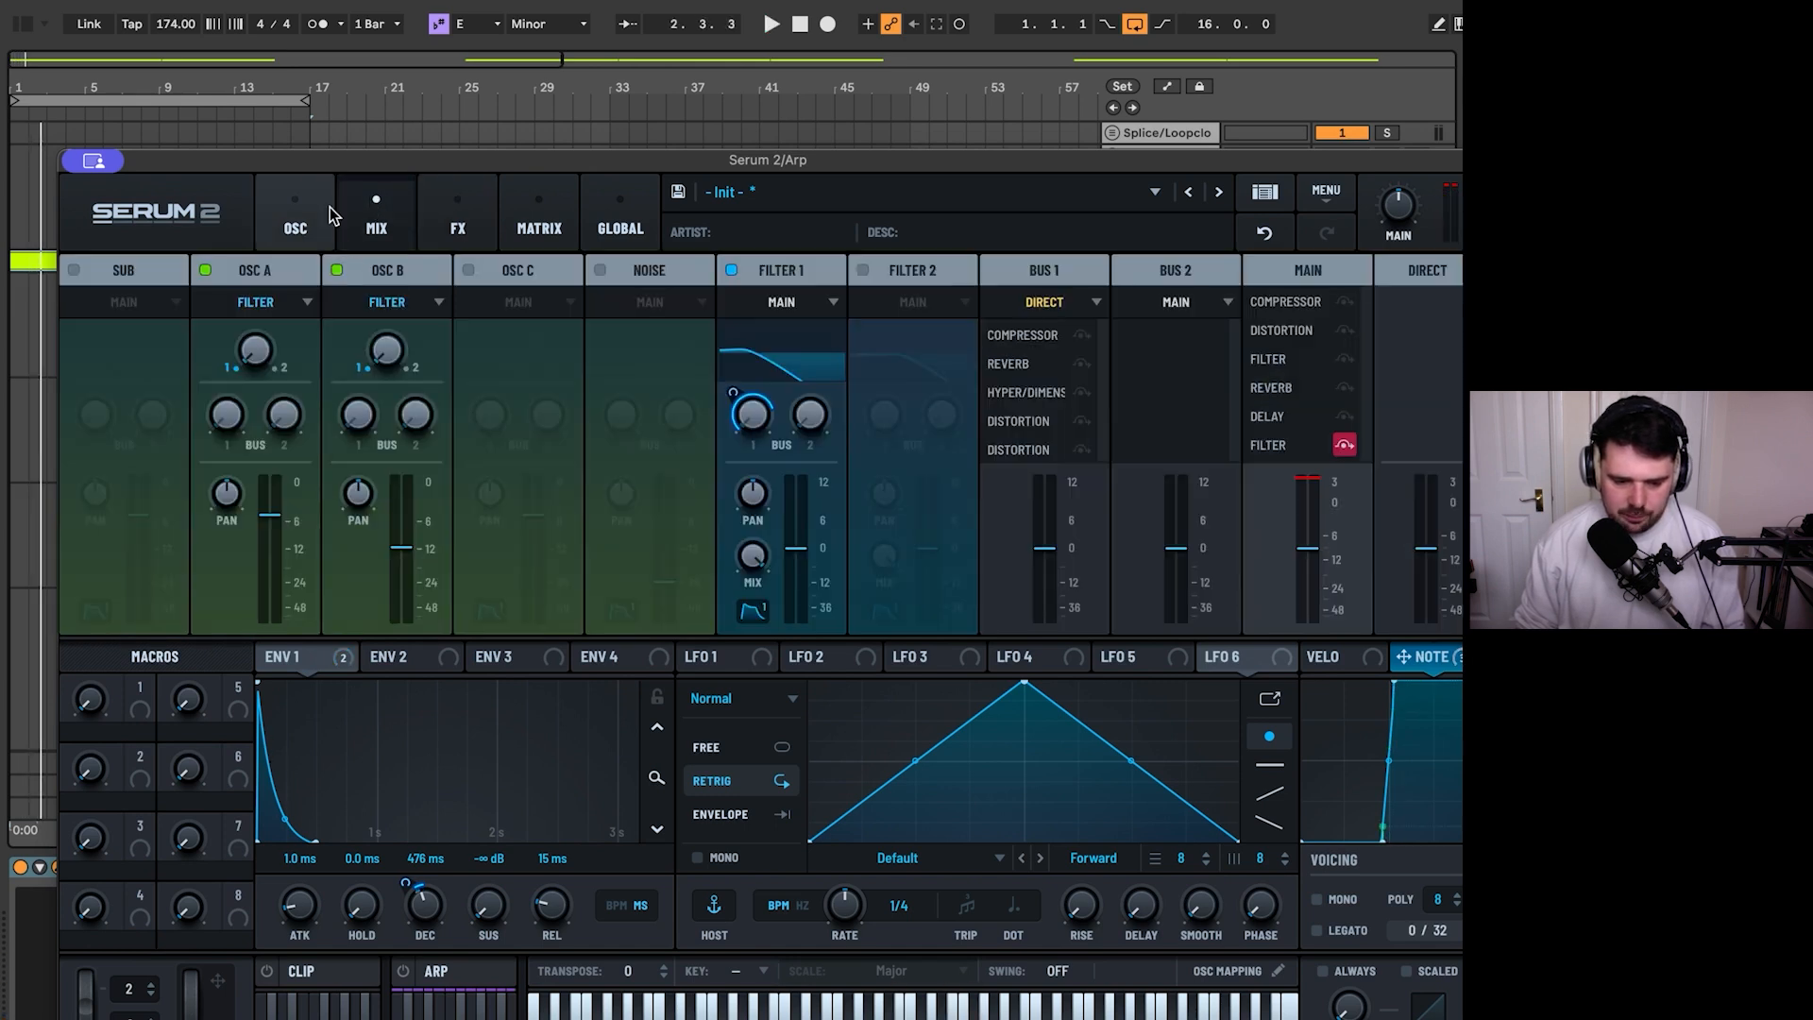
click(458, 215)
click(213, 271)
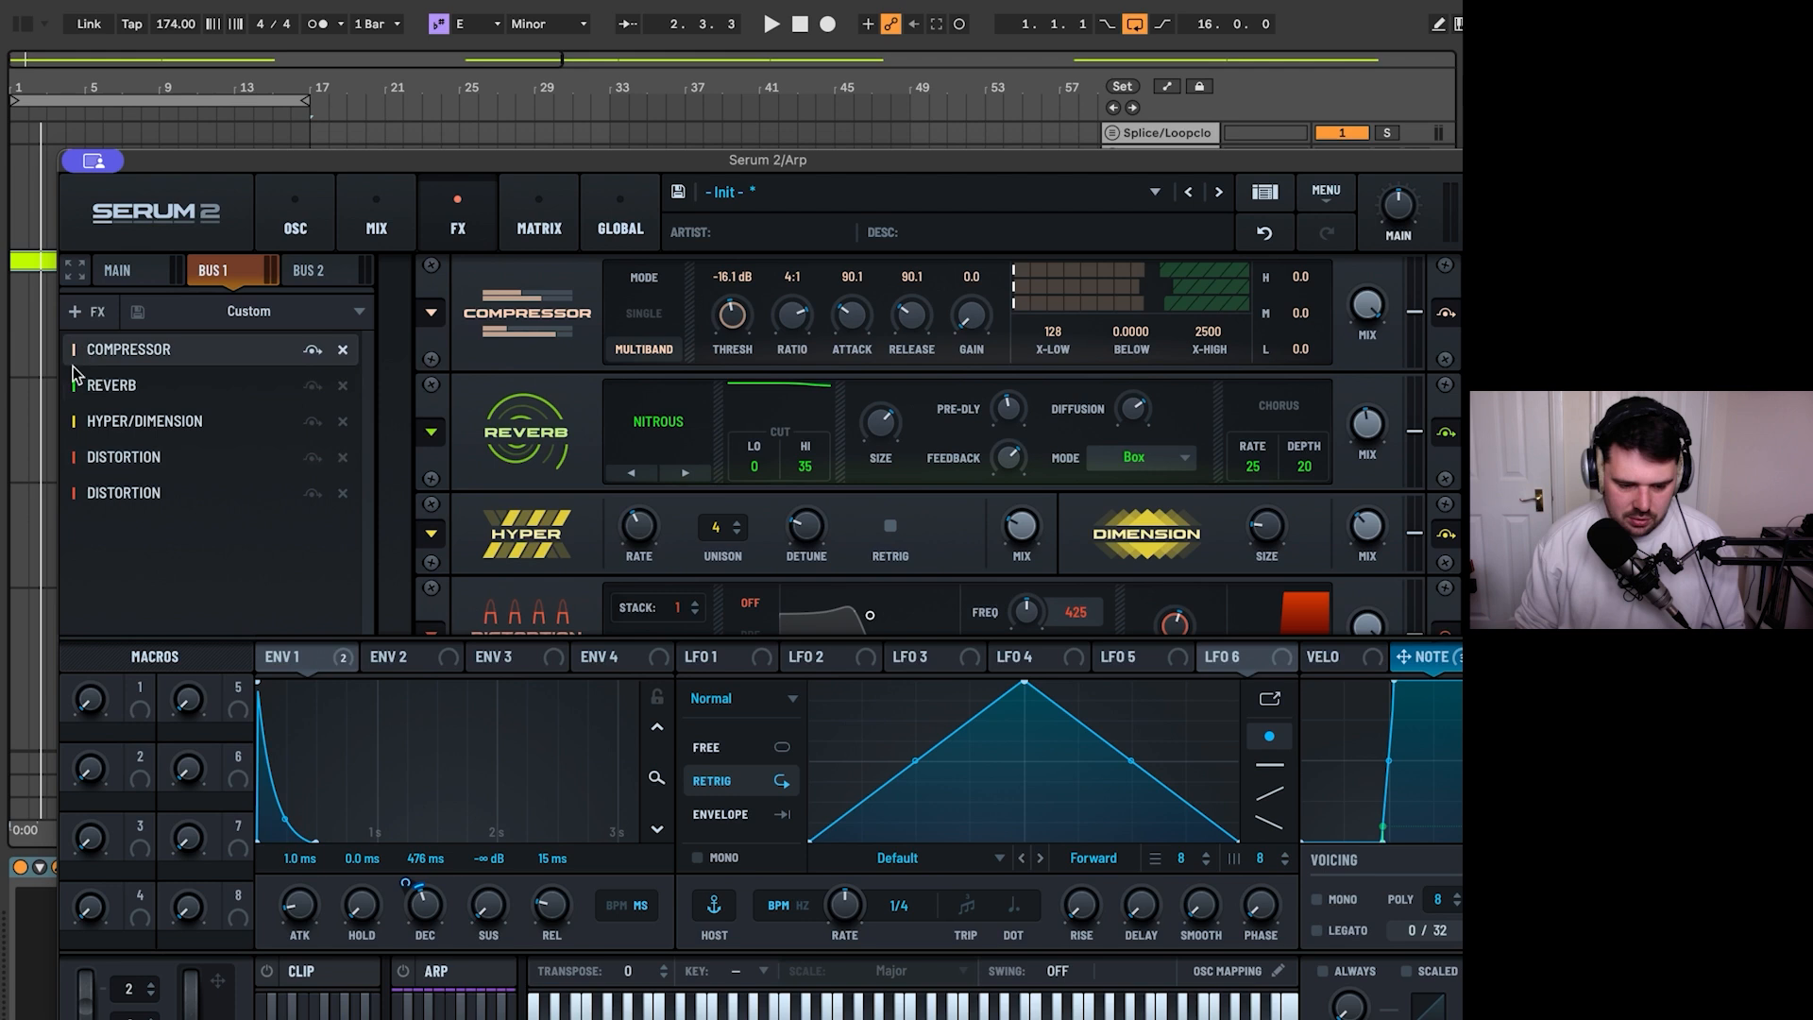
click(85, 312)
click(144, 449)
key(space)
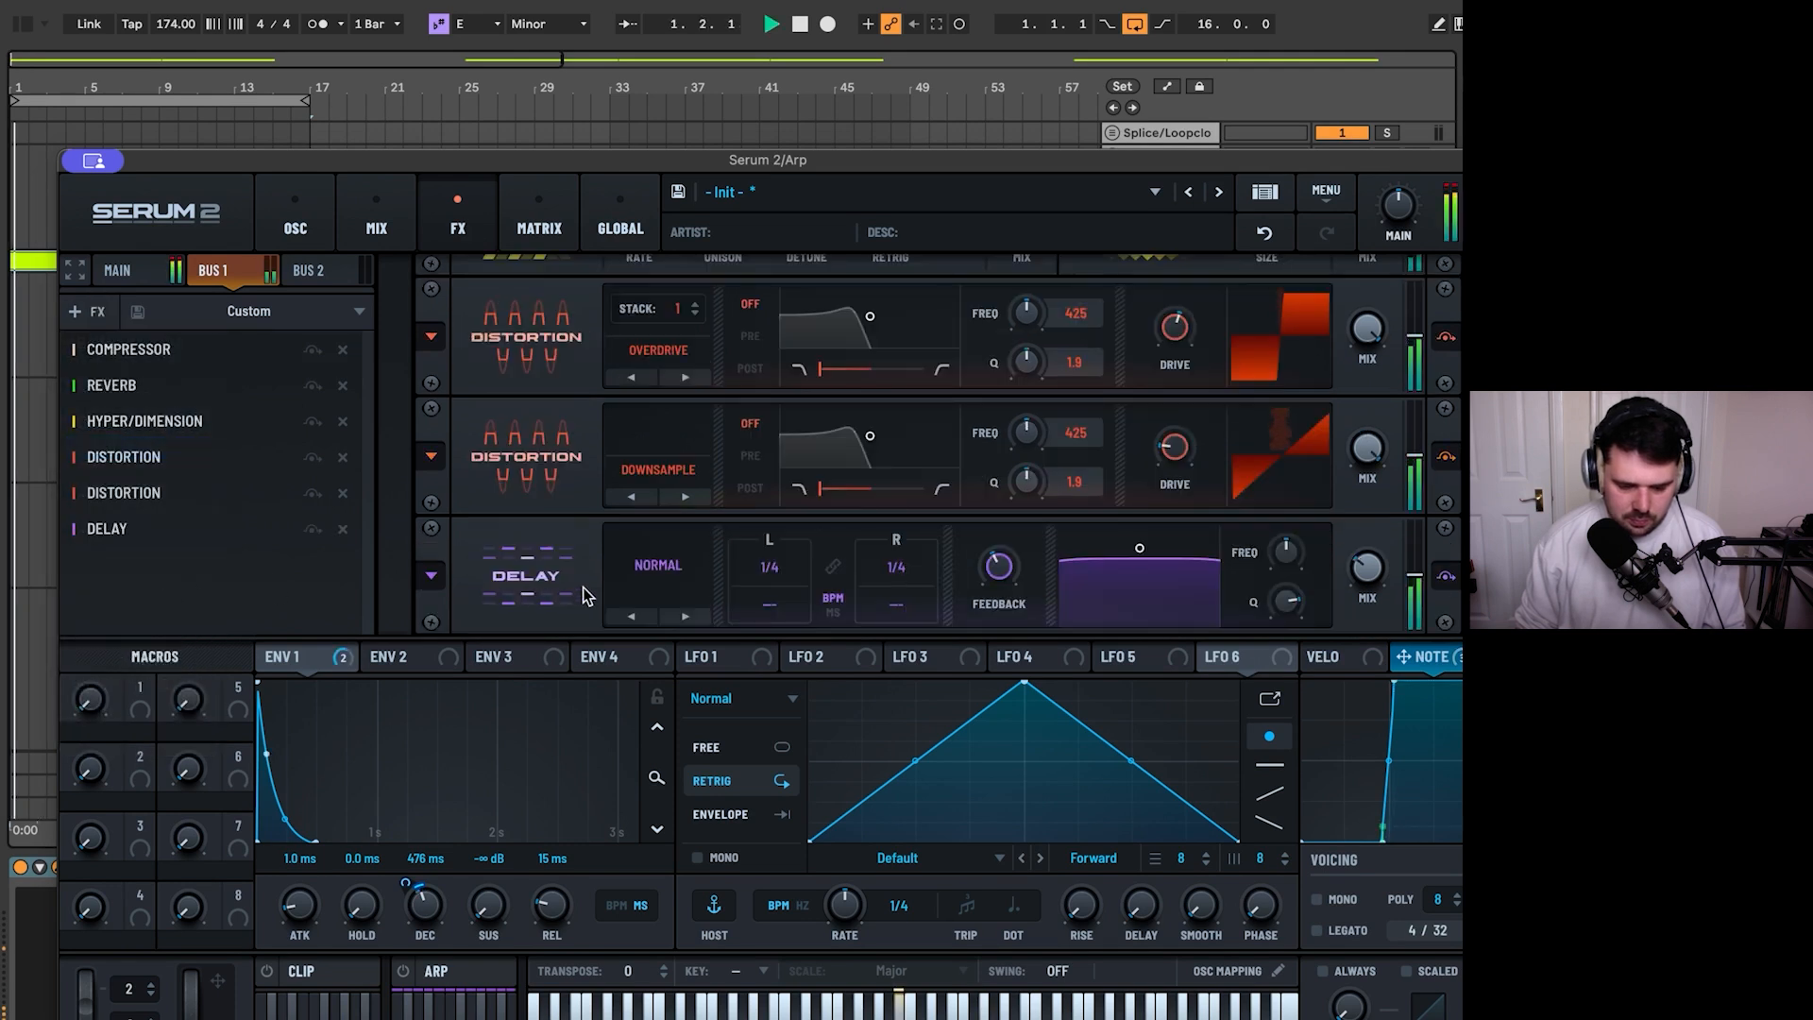
click(659, 565)
click(683, 643)
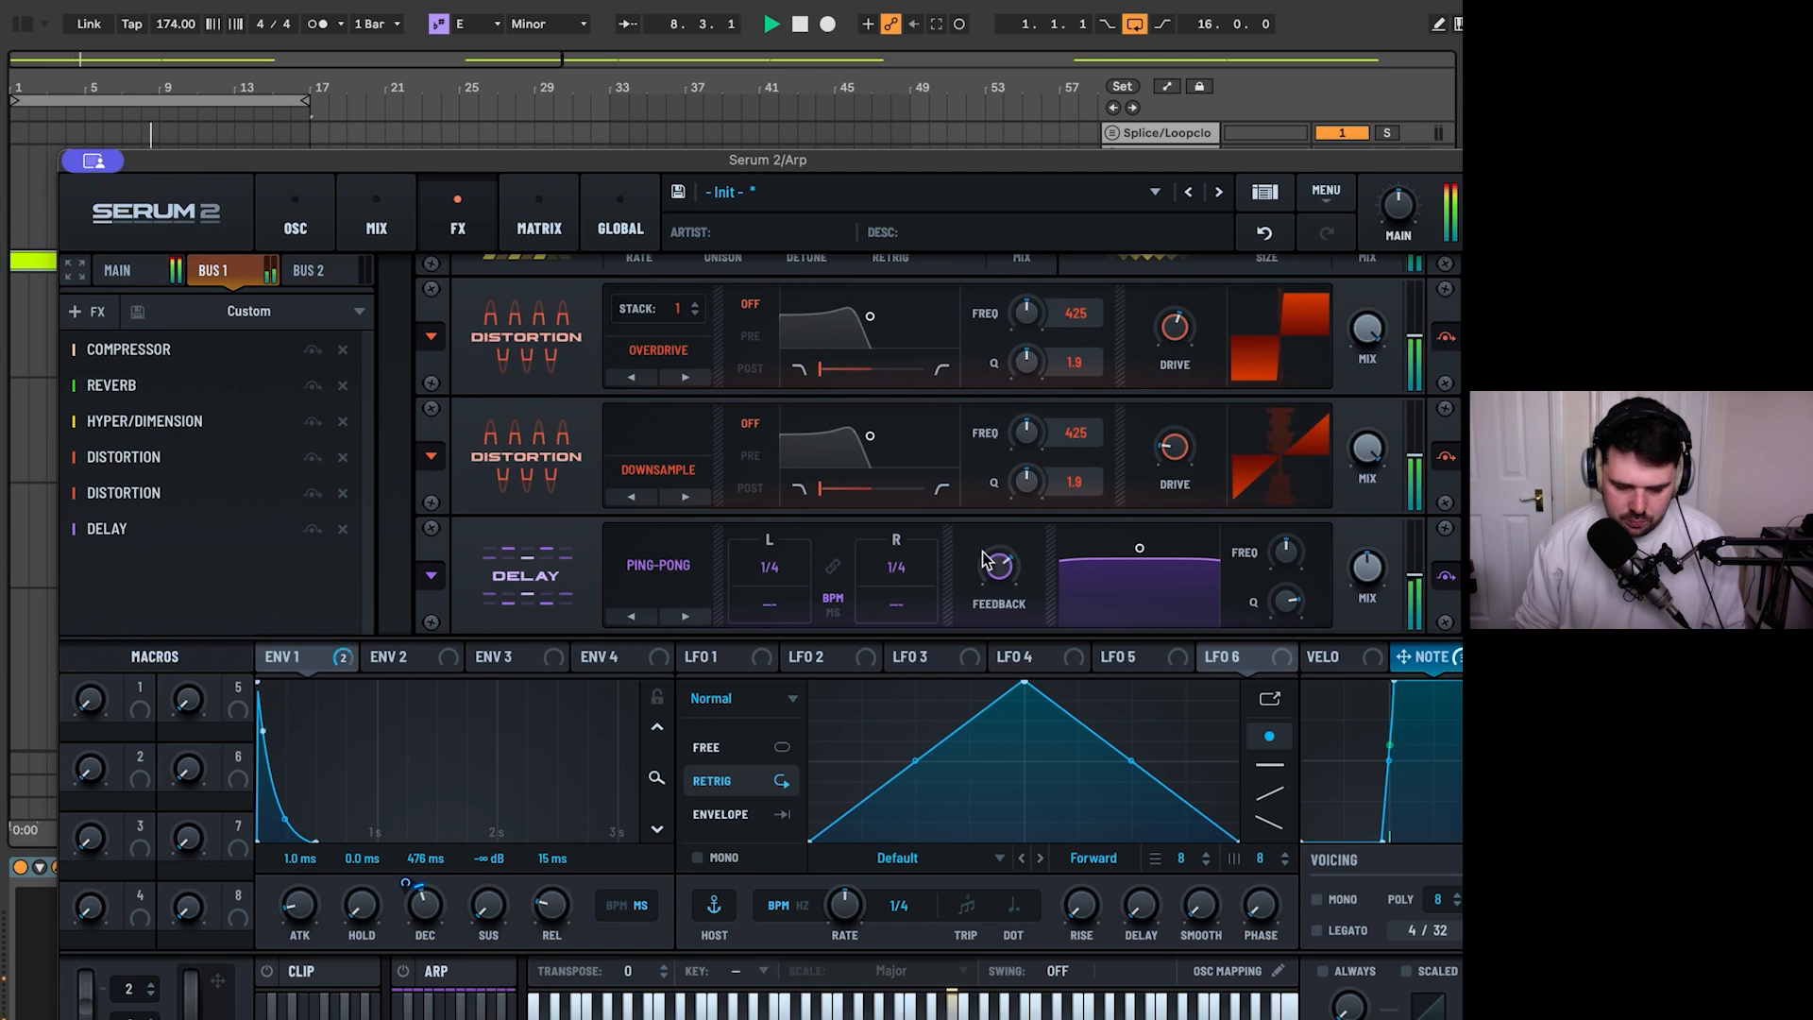
key(space)
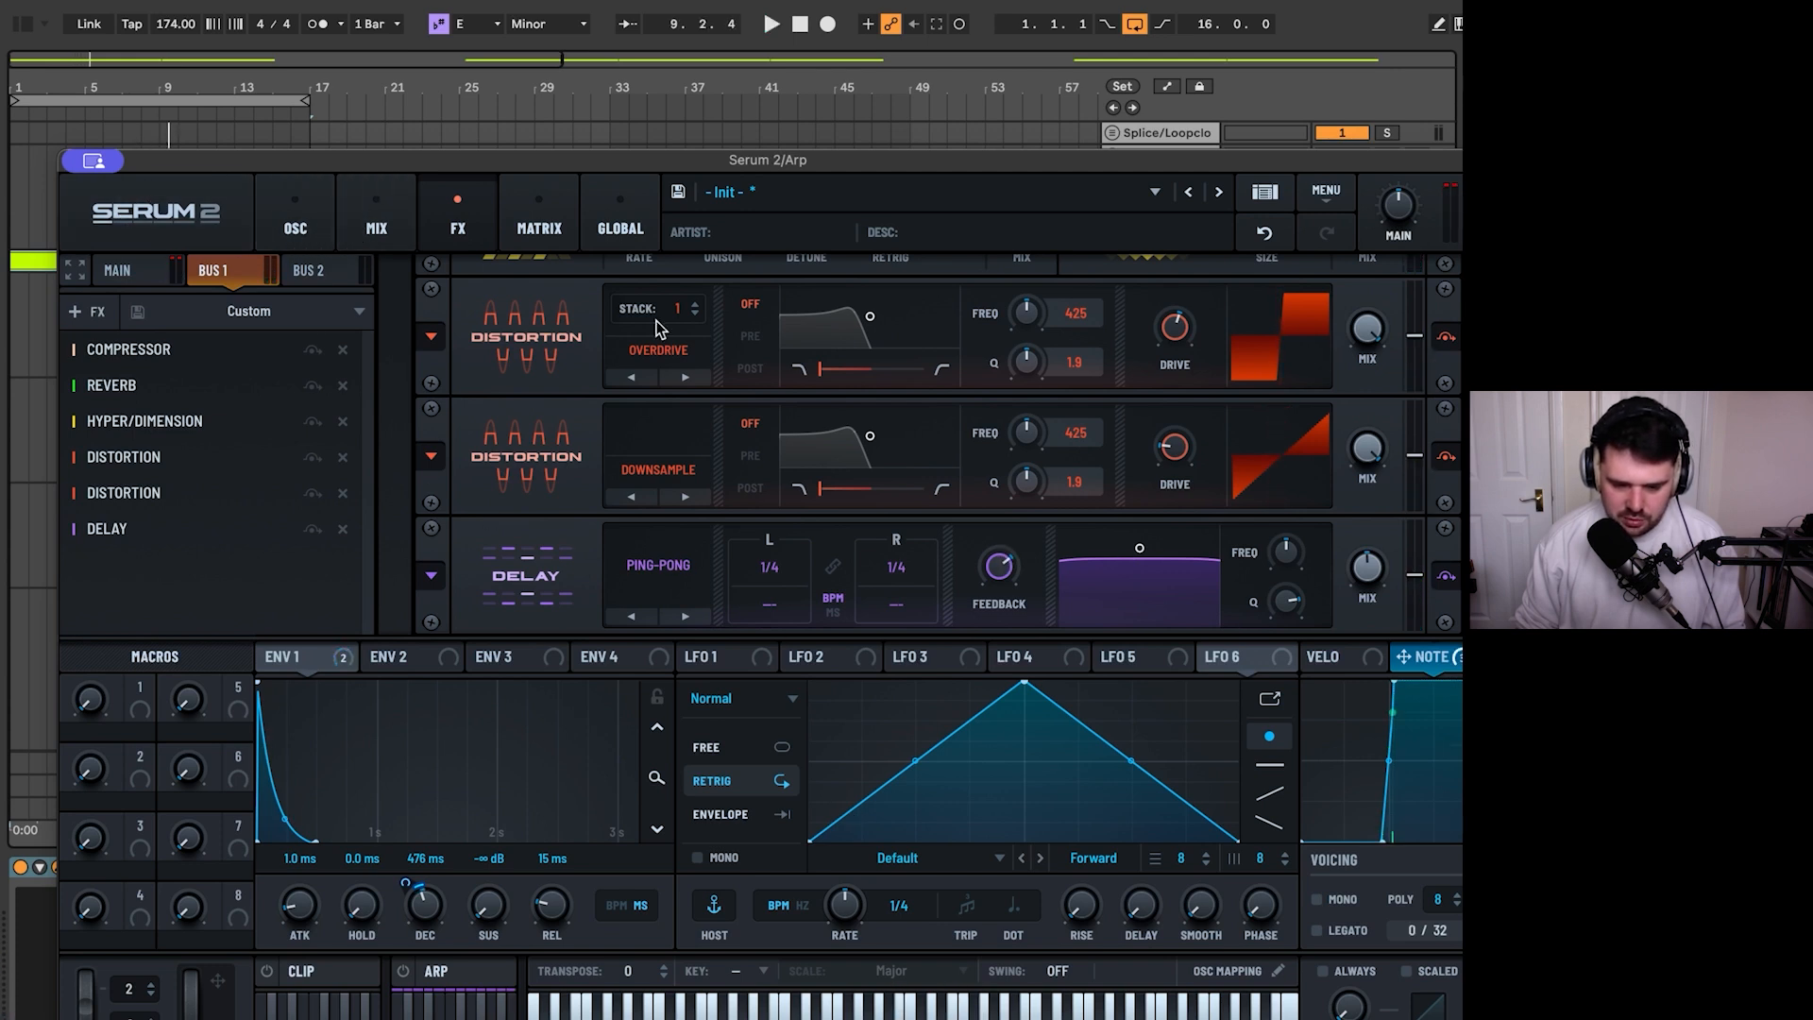
- Lower the cutoff of the first Filter in the Main chain and increase its modulation depth while the loop plays
click(298, 214)
click(376, 219)
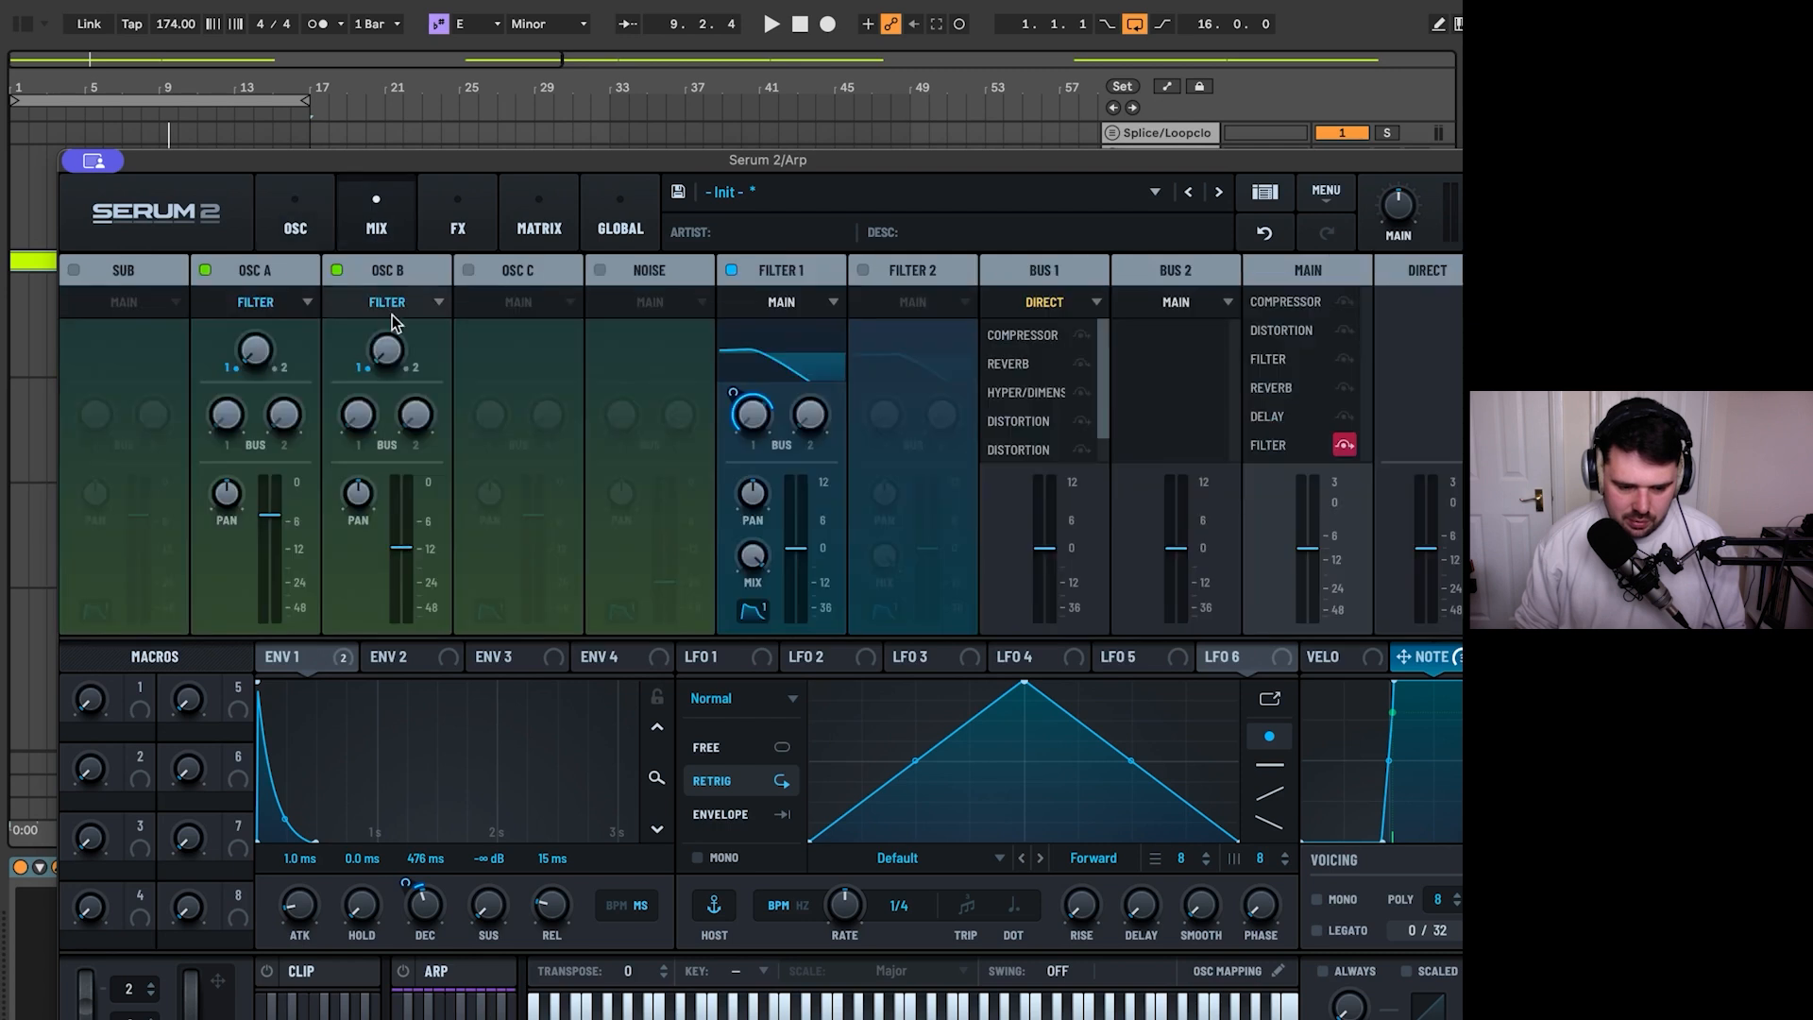
click(455, 221)
click(160, 272)
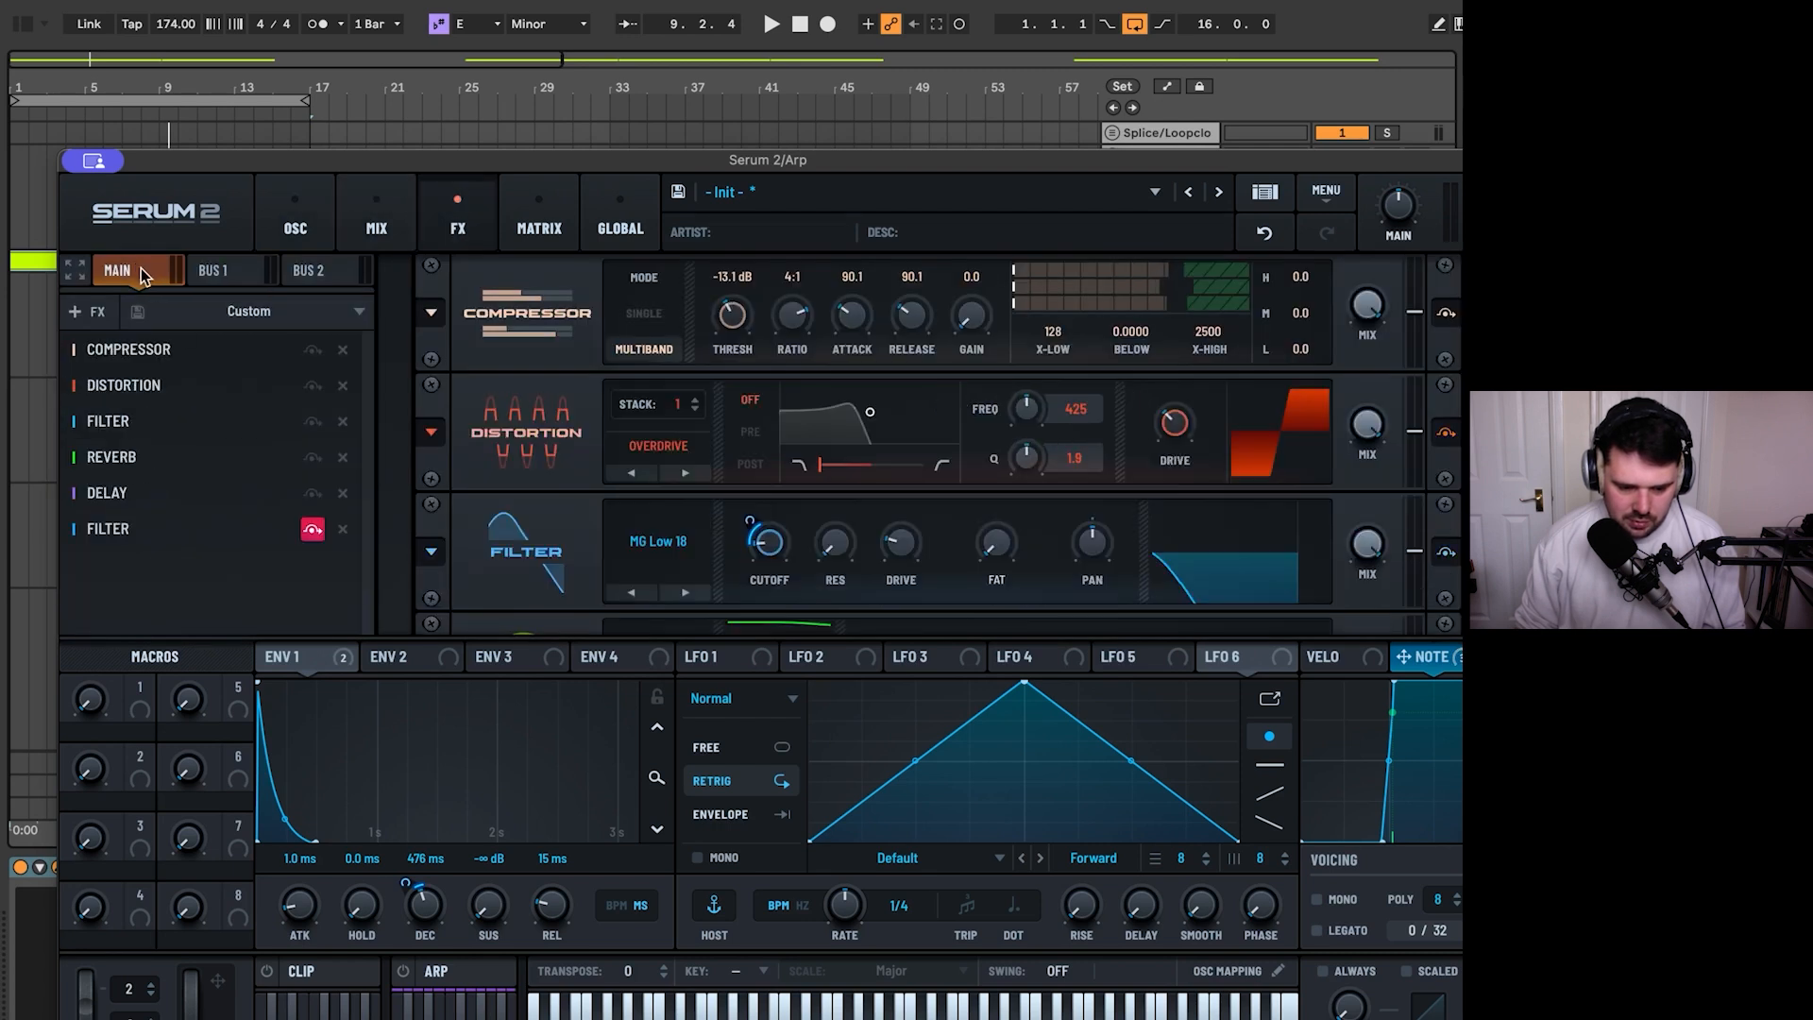
key(space)
scroll(776, 425, down, 3)
scroll(777, 378, up, 1)
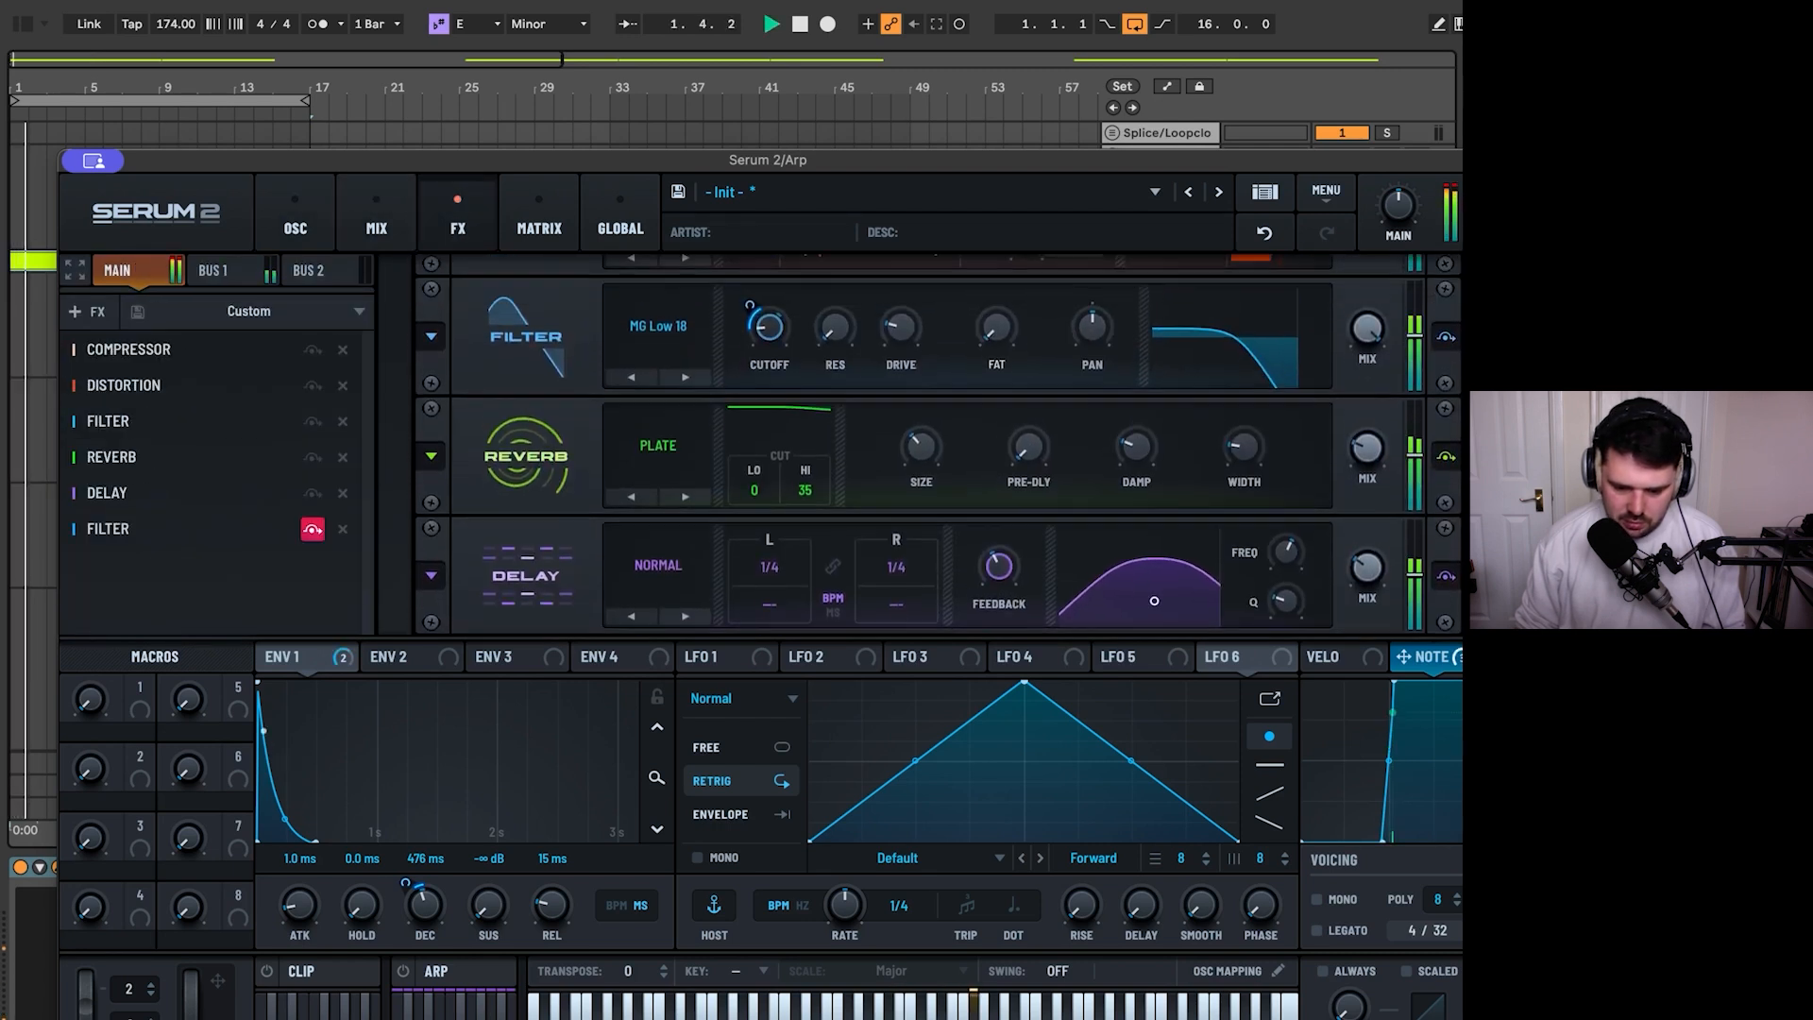
drag(774, 345, 772, 367)
drag(751, 304, 756, 293)
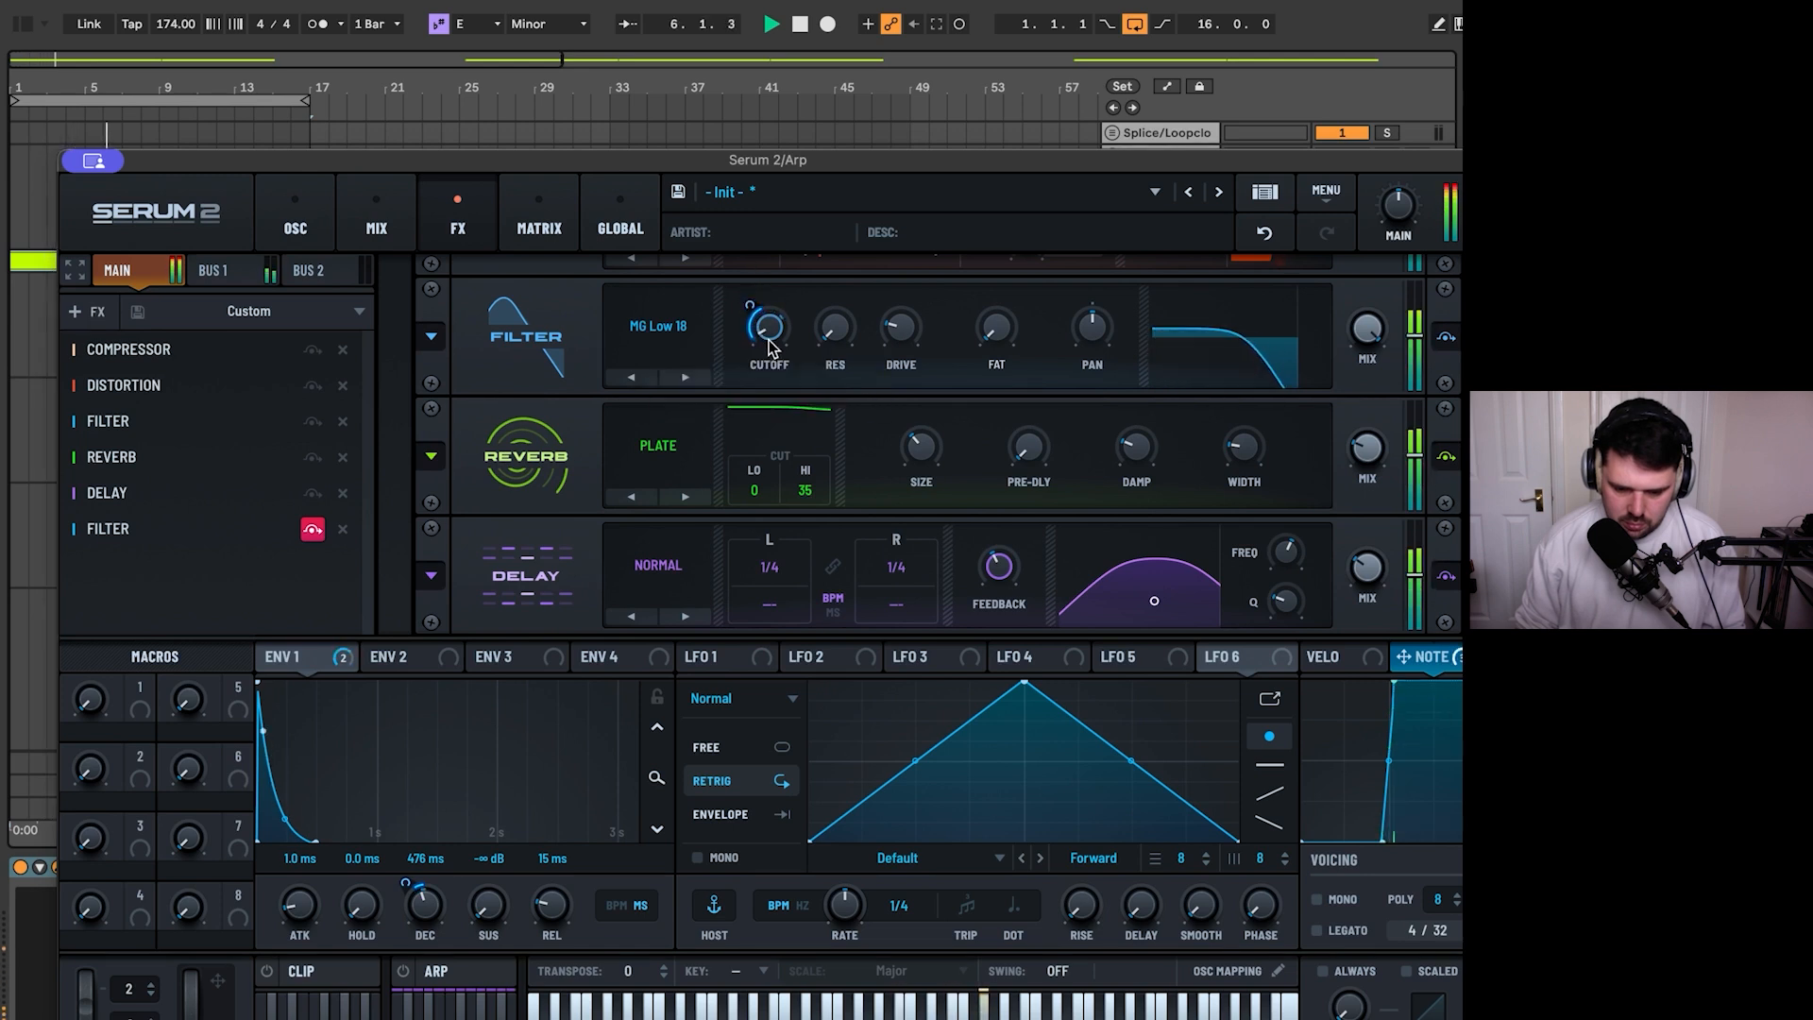
- Lower the Bus 1 volume to -7.7 dB and increase the Note modulation depth on Filter 1's Bus 1 send
click(376, 224)
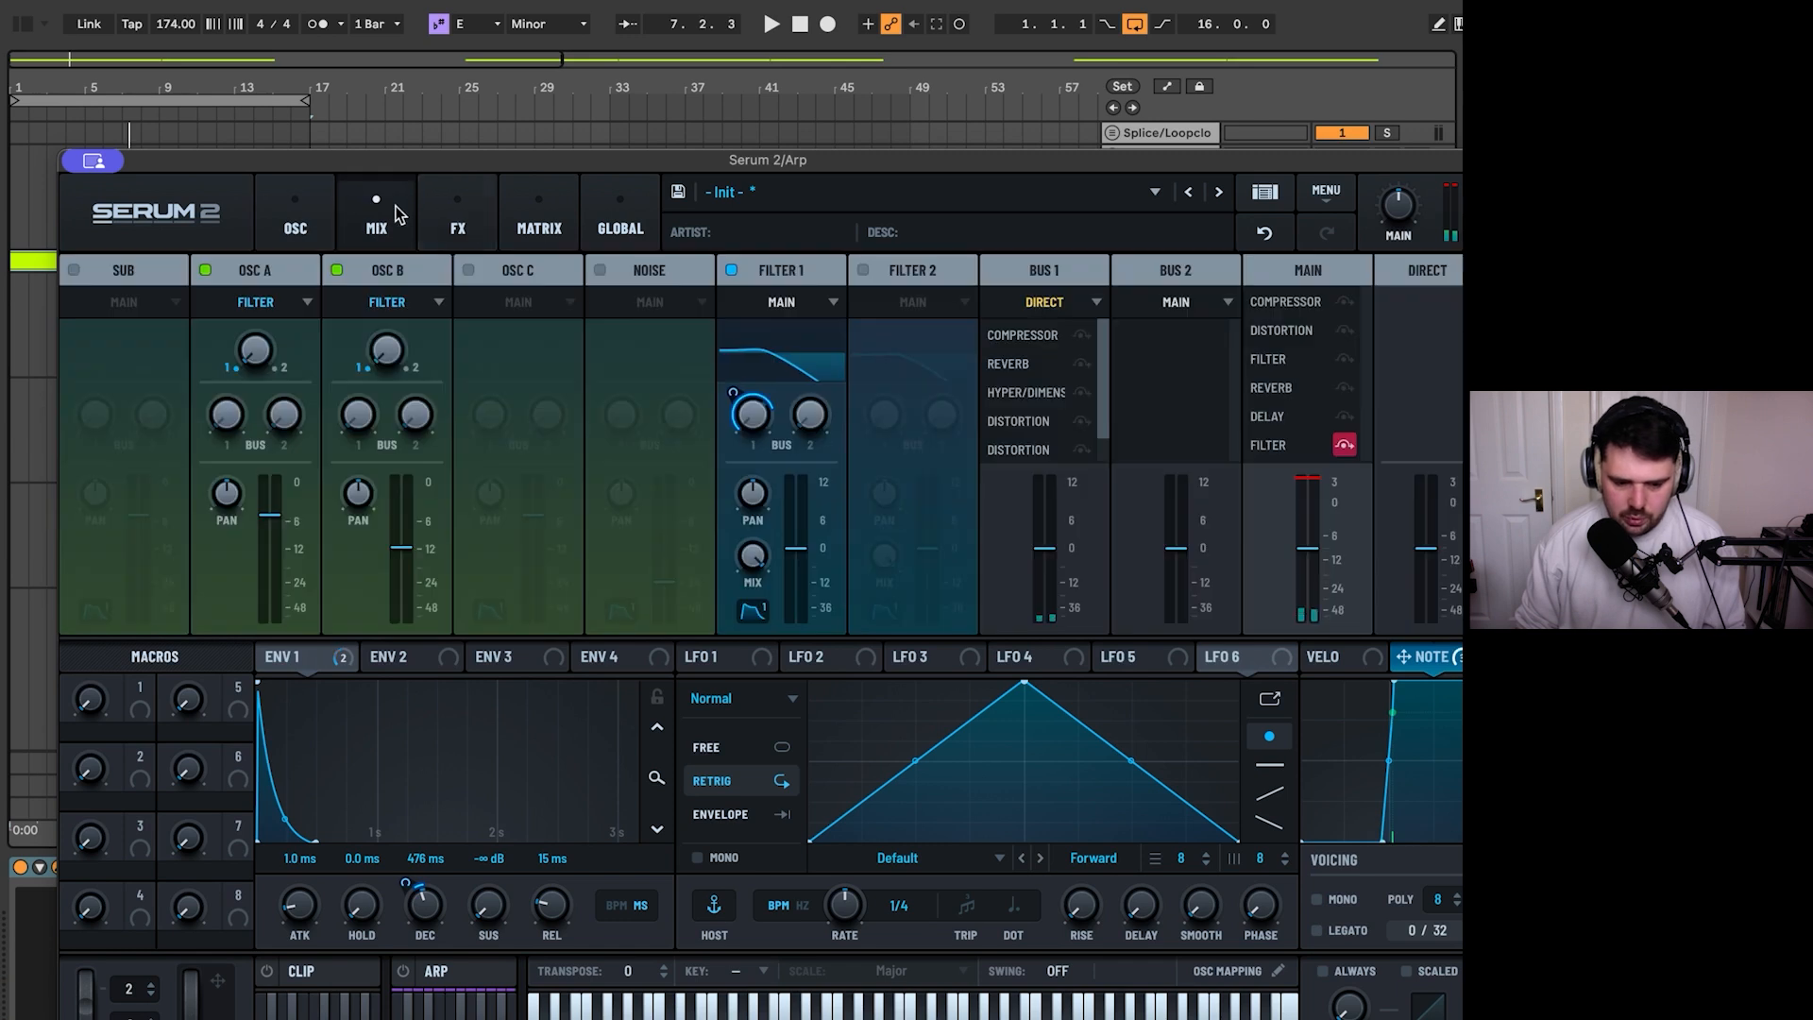
drag(1053, 587, 1040, 680)
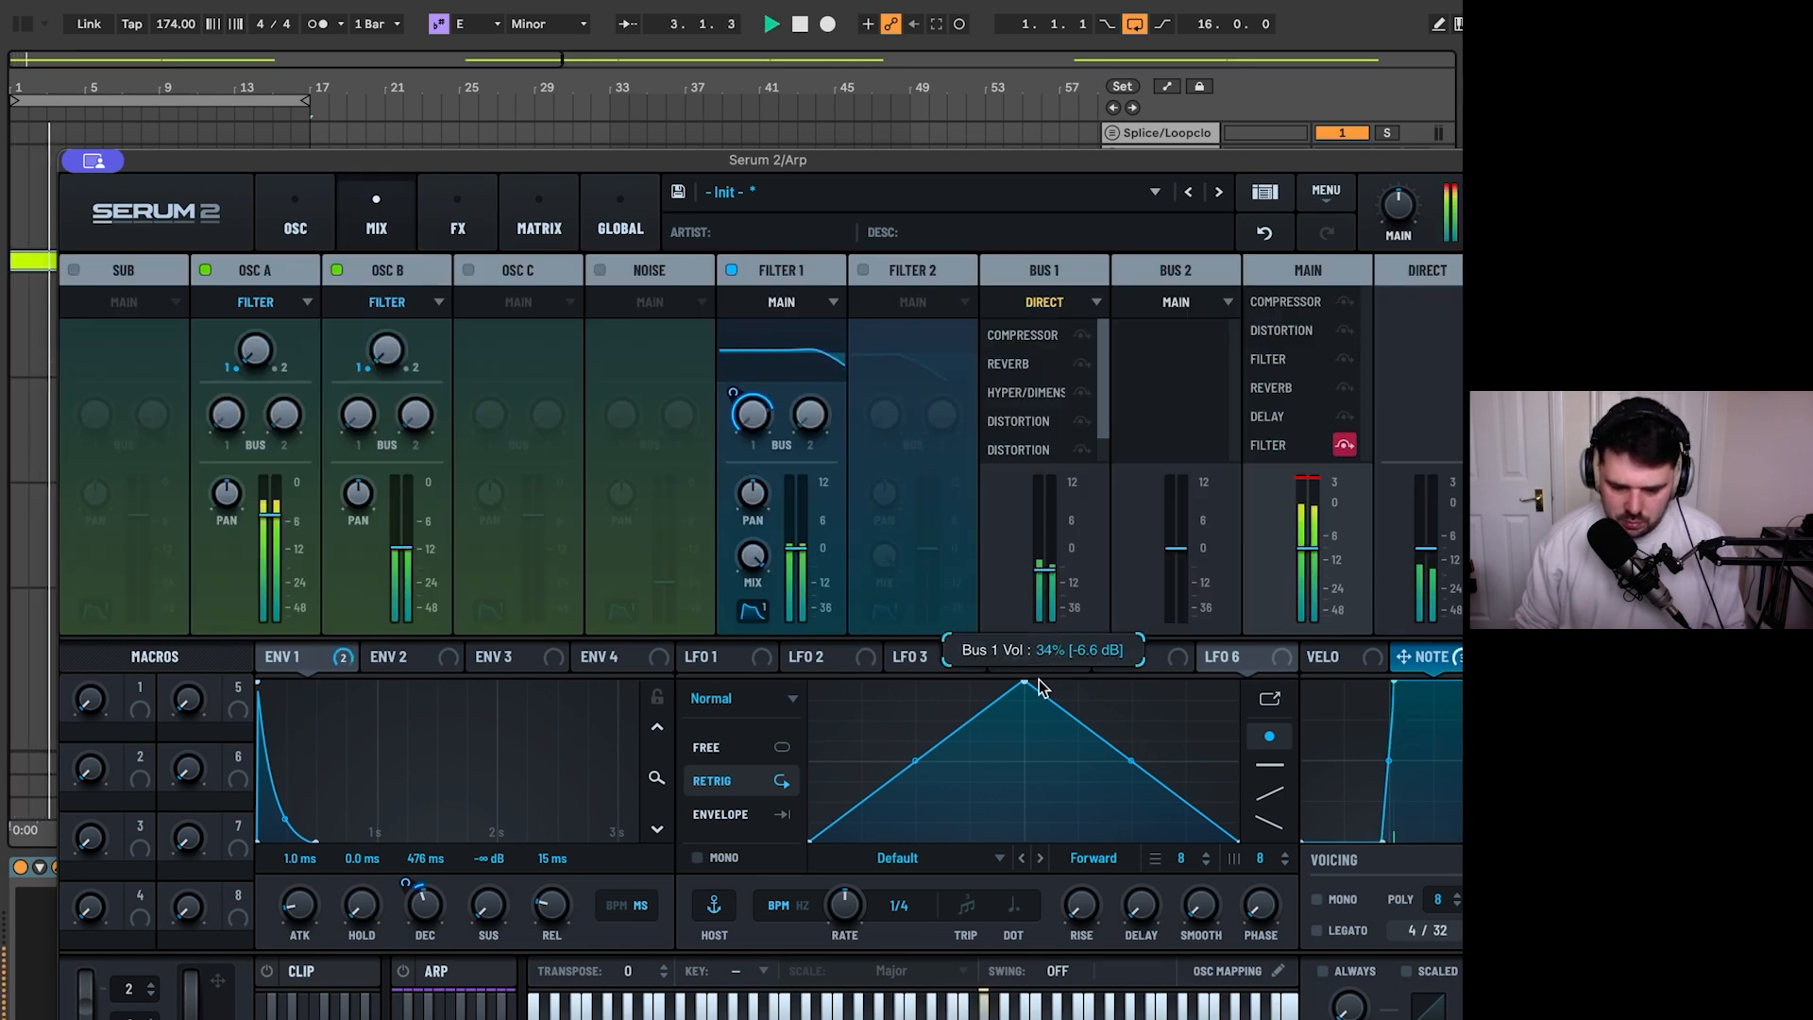
mouse_move(1048, 572)
mouse_down()
mouse_move(1045, 604)
mouse_move(1057, 582)
mouse_up()
key(space)
drag(733, 393, 733, 377)
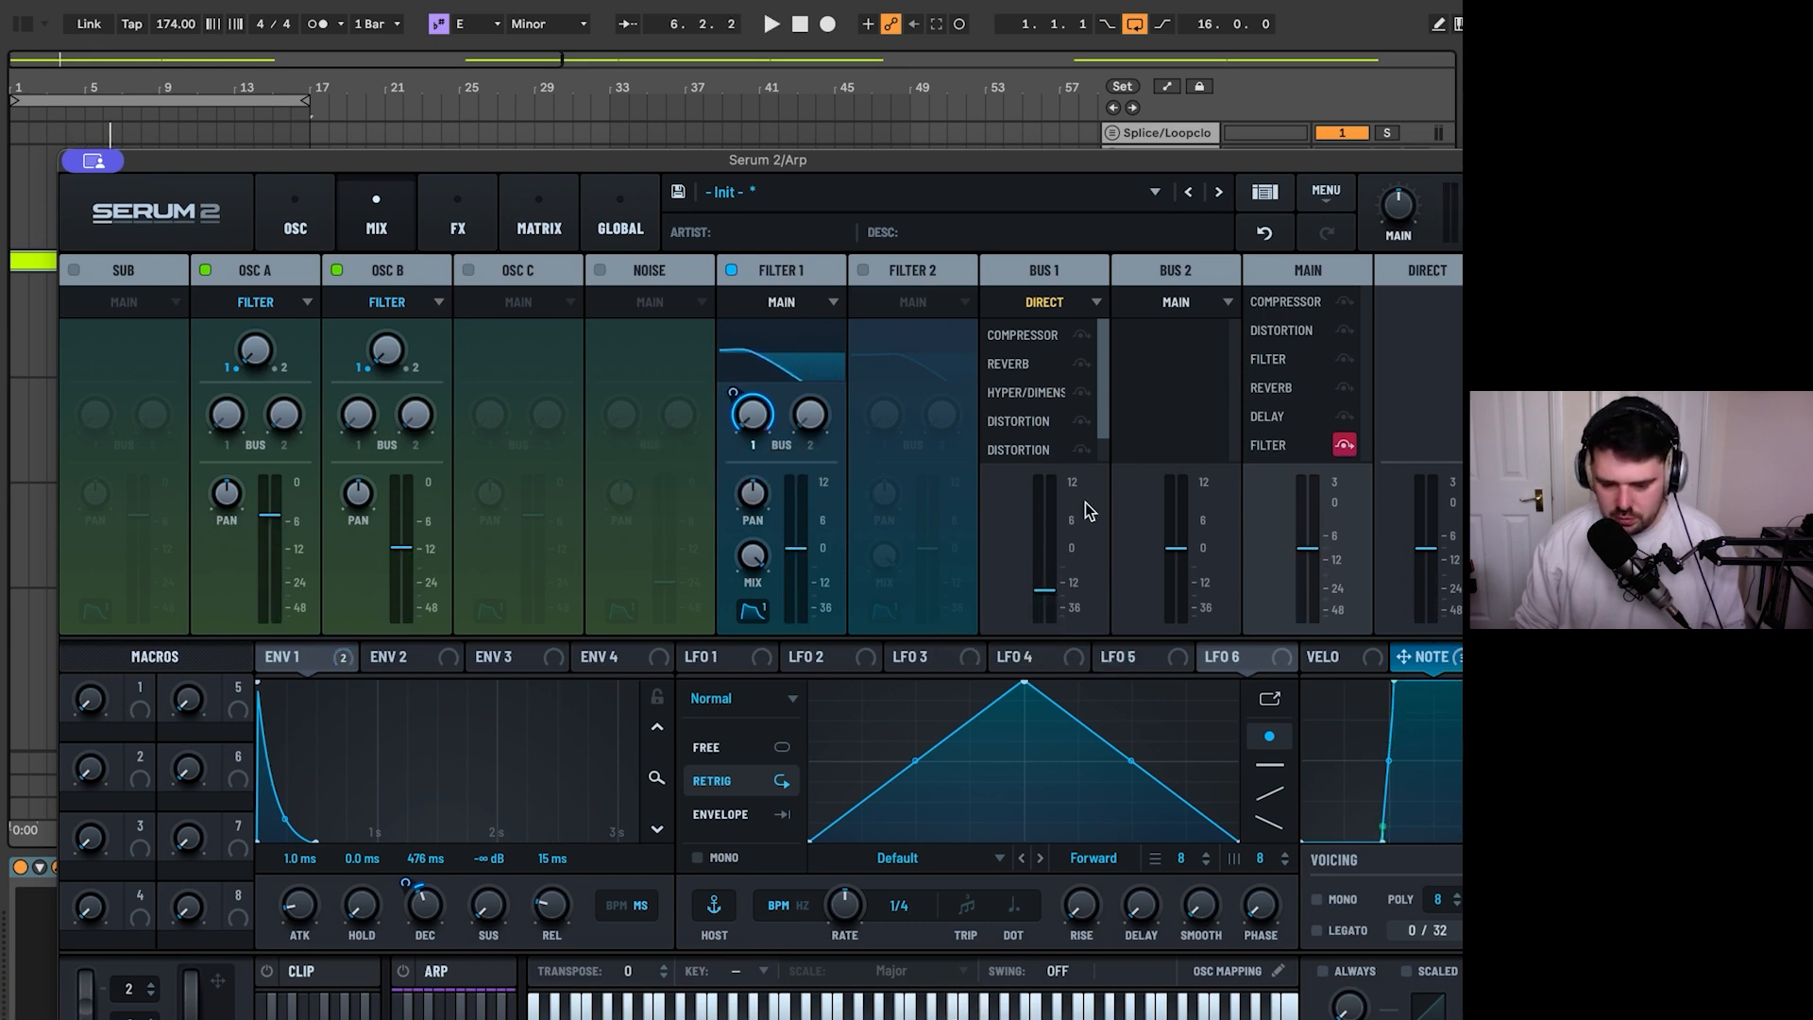
key(space)
drag(1052, 588, 1052, 582)
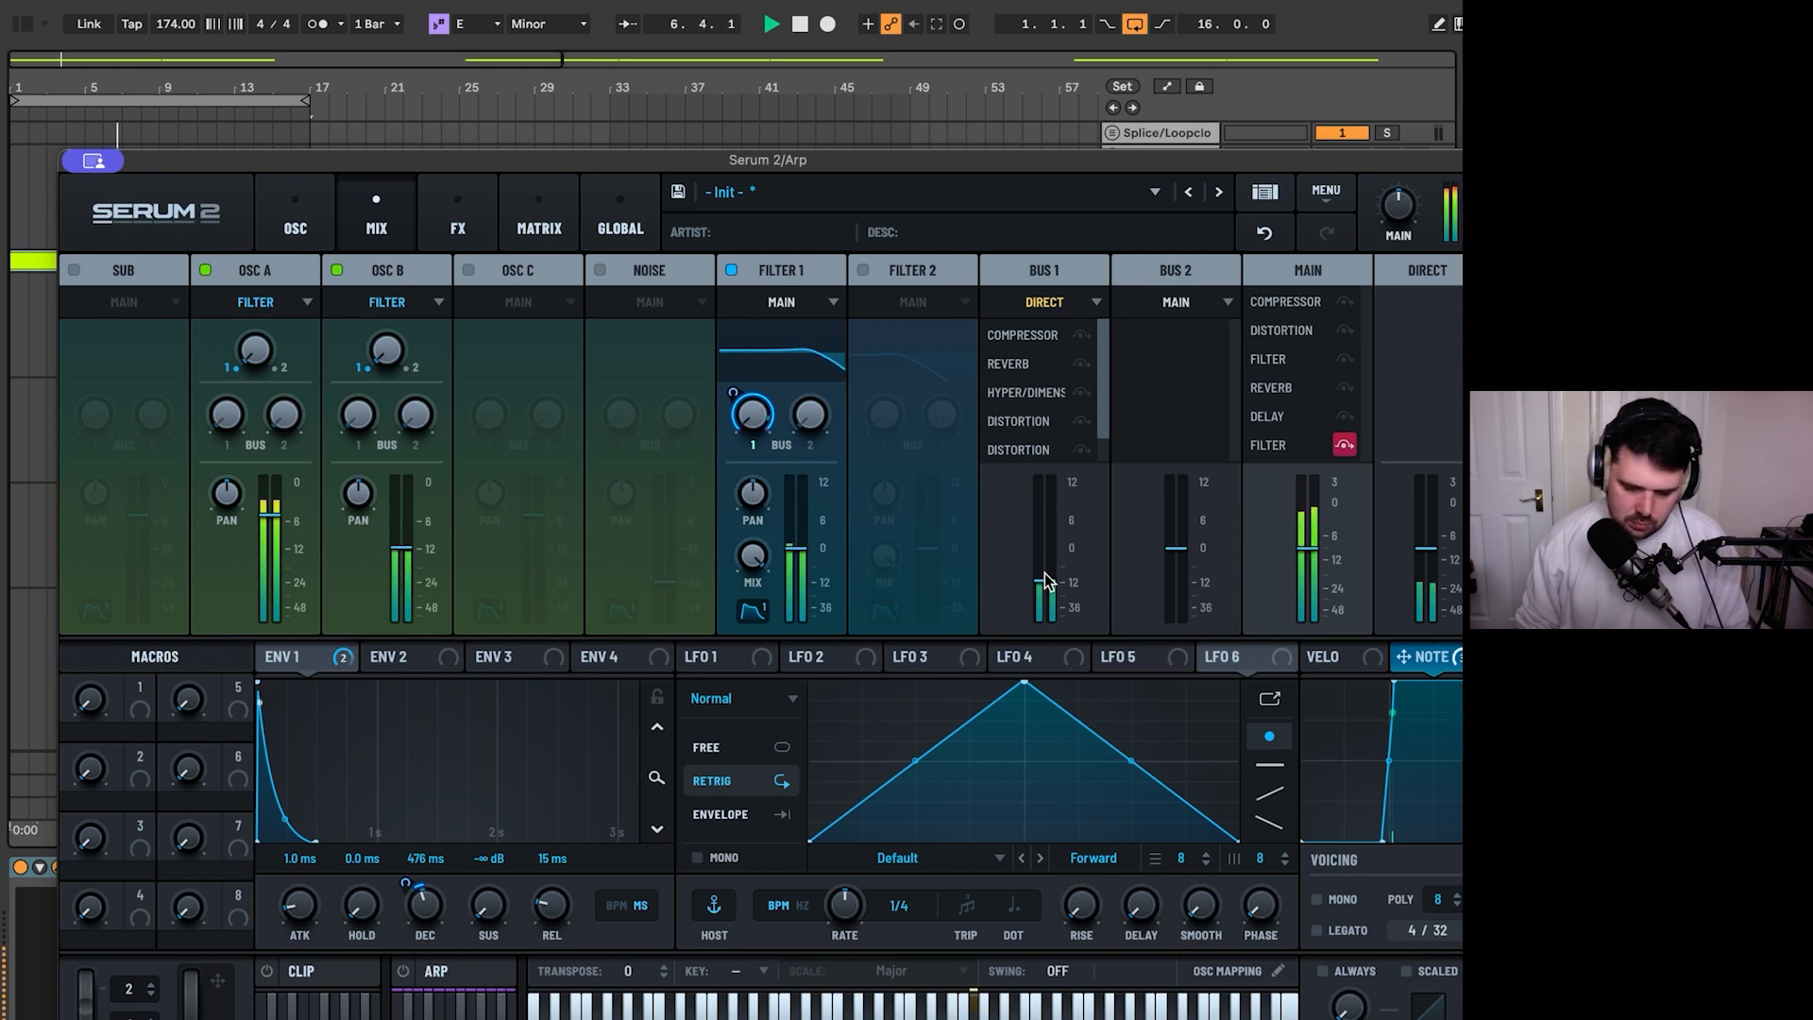
drag(1045, 580, 1051, 573)
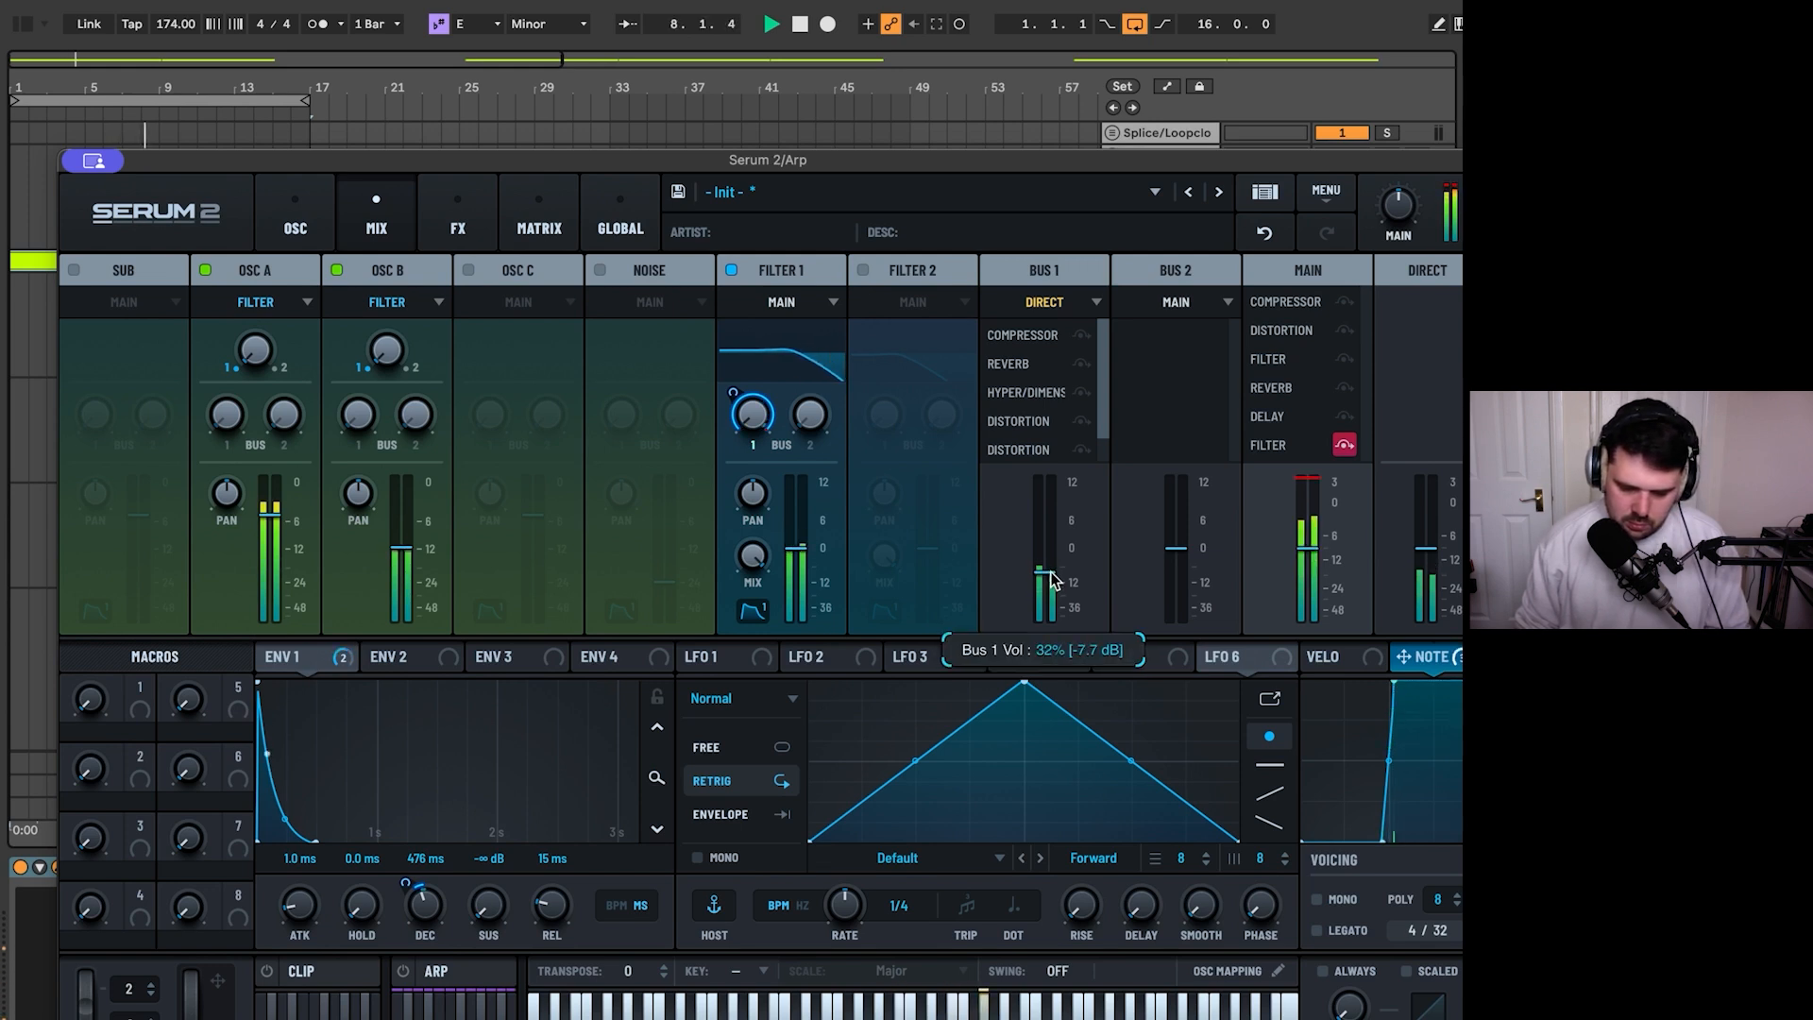
key(space)
- Replace the Note modulation on Filter 1's Bus 1 send with Velocity and pull the Velocity curve down to the bottom
click(1327, 657)
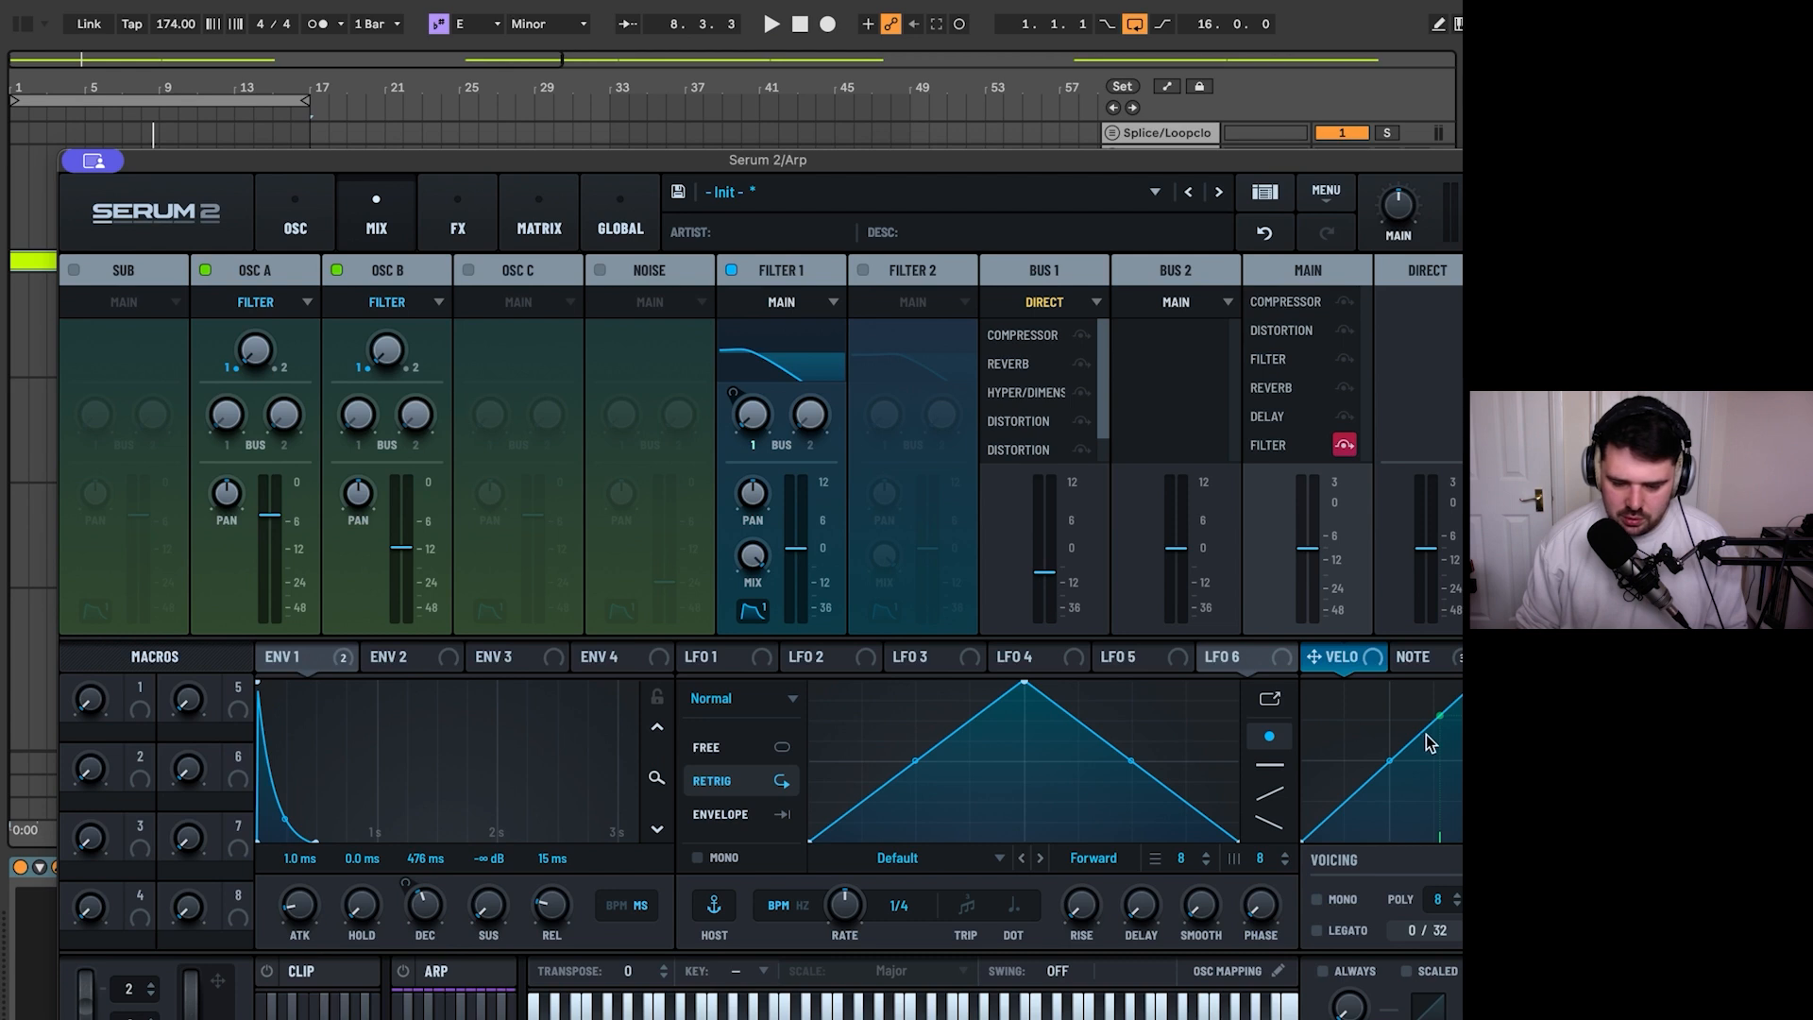
click(1426, 658)
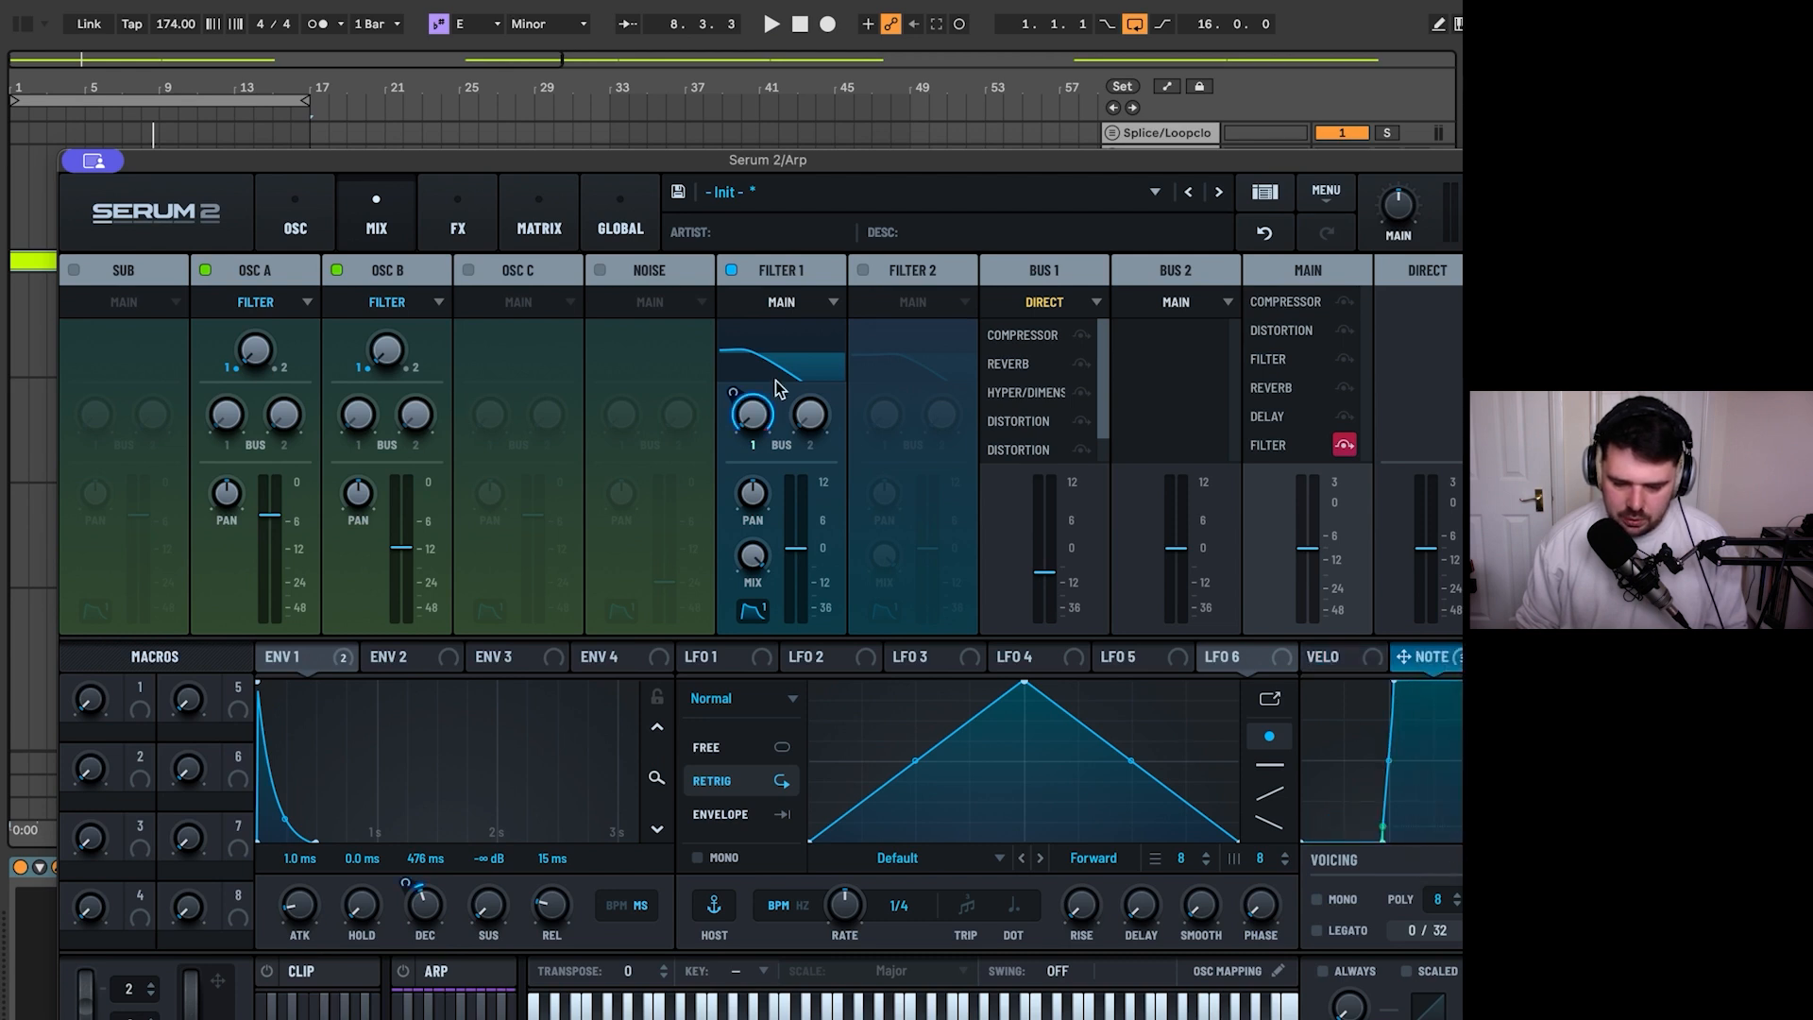
right_click(753, 413)
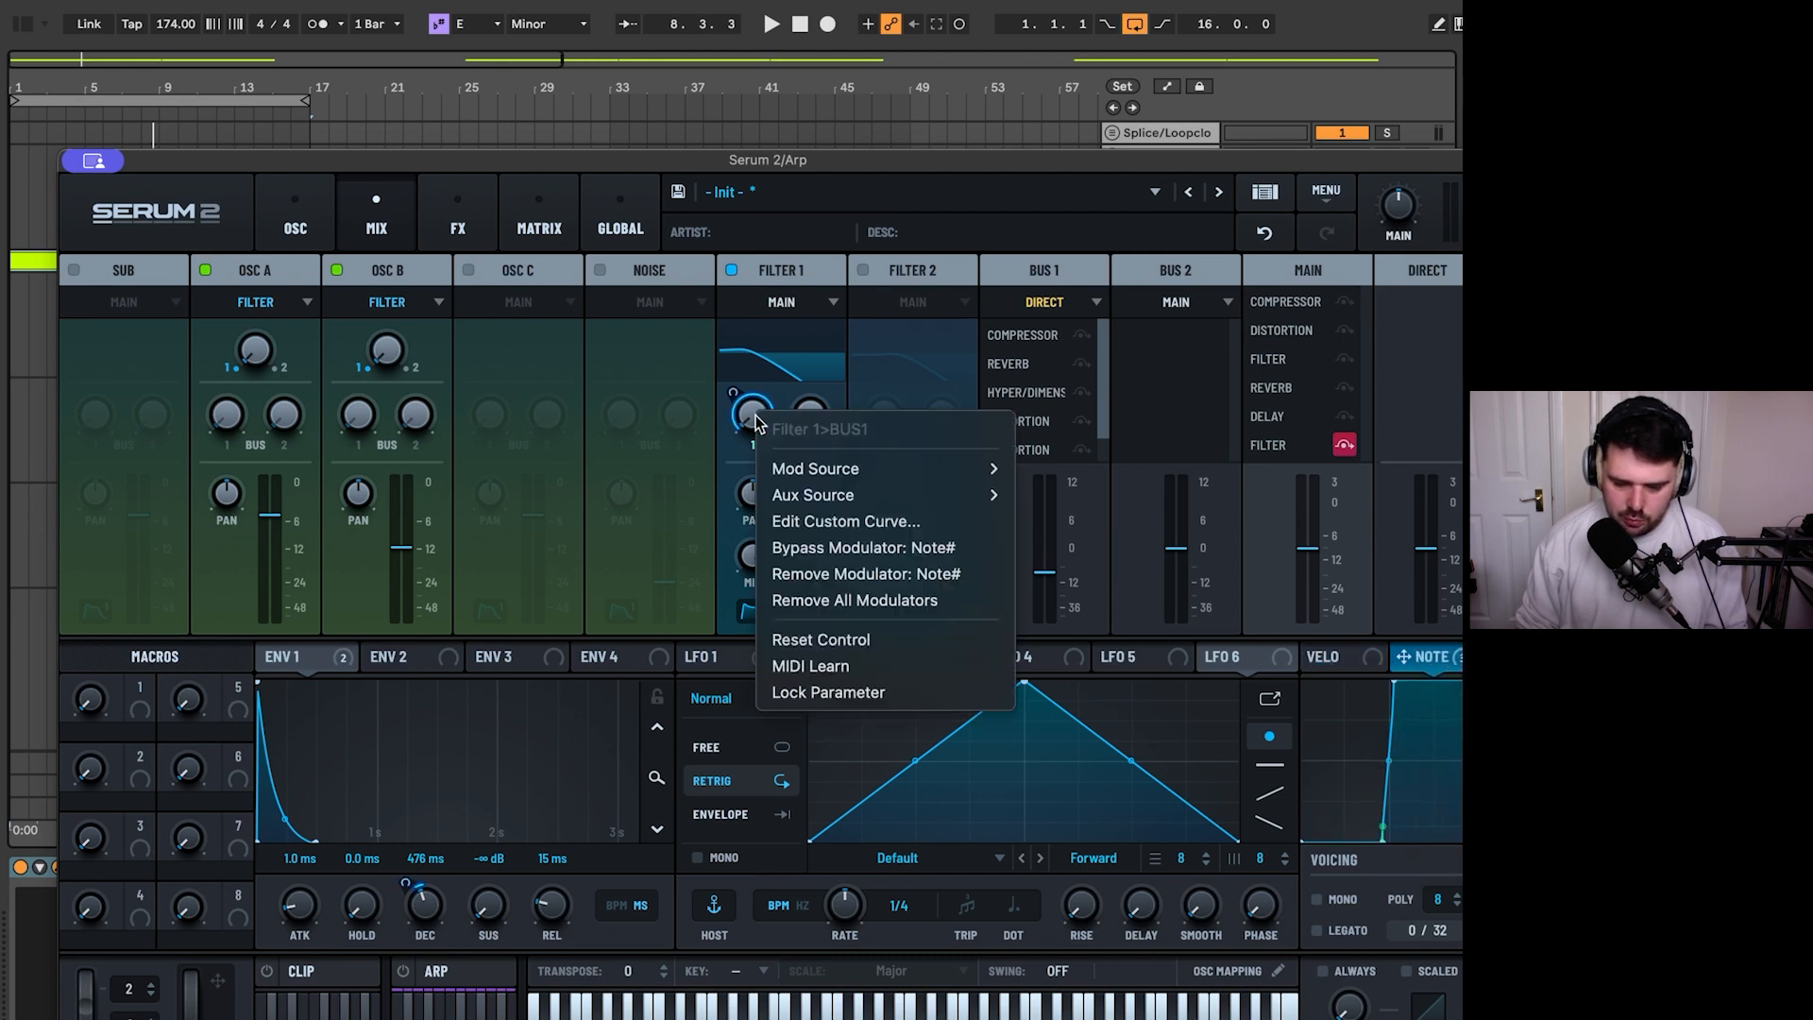
click(871, 601)
drag(1337, 661, 752, 413)
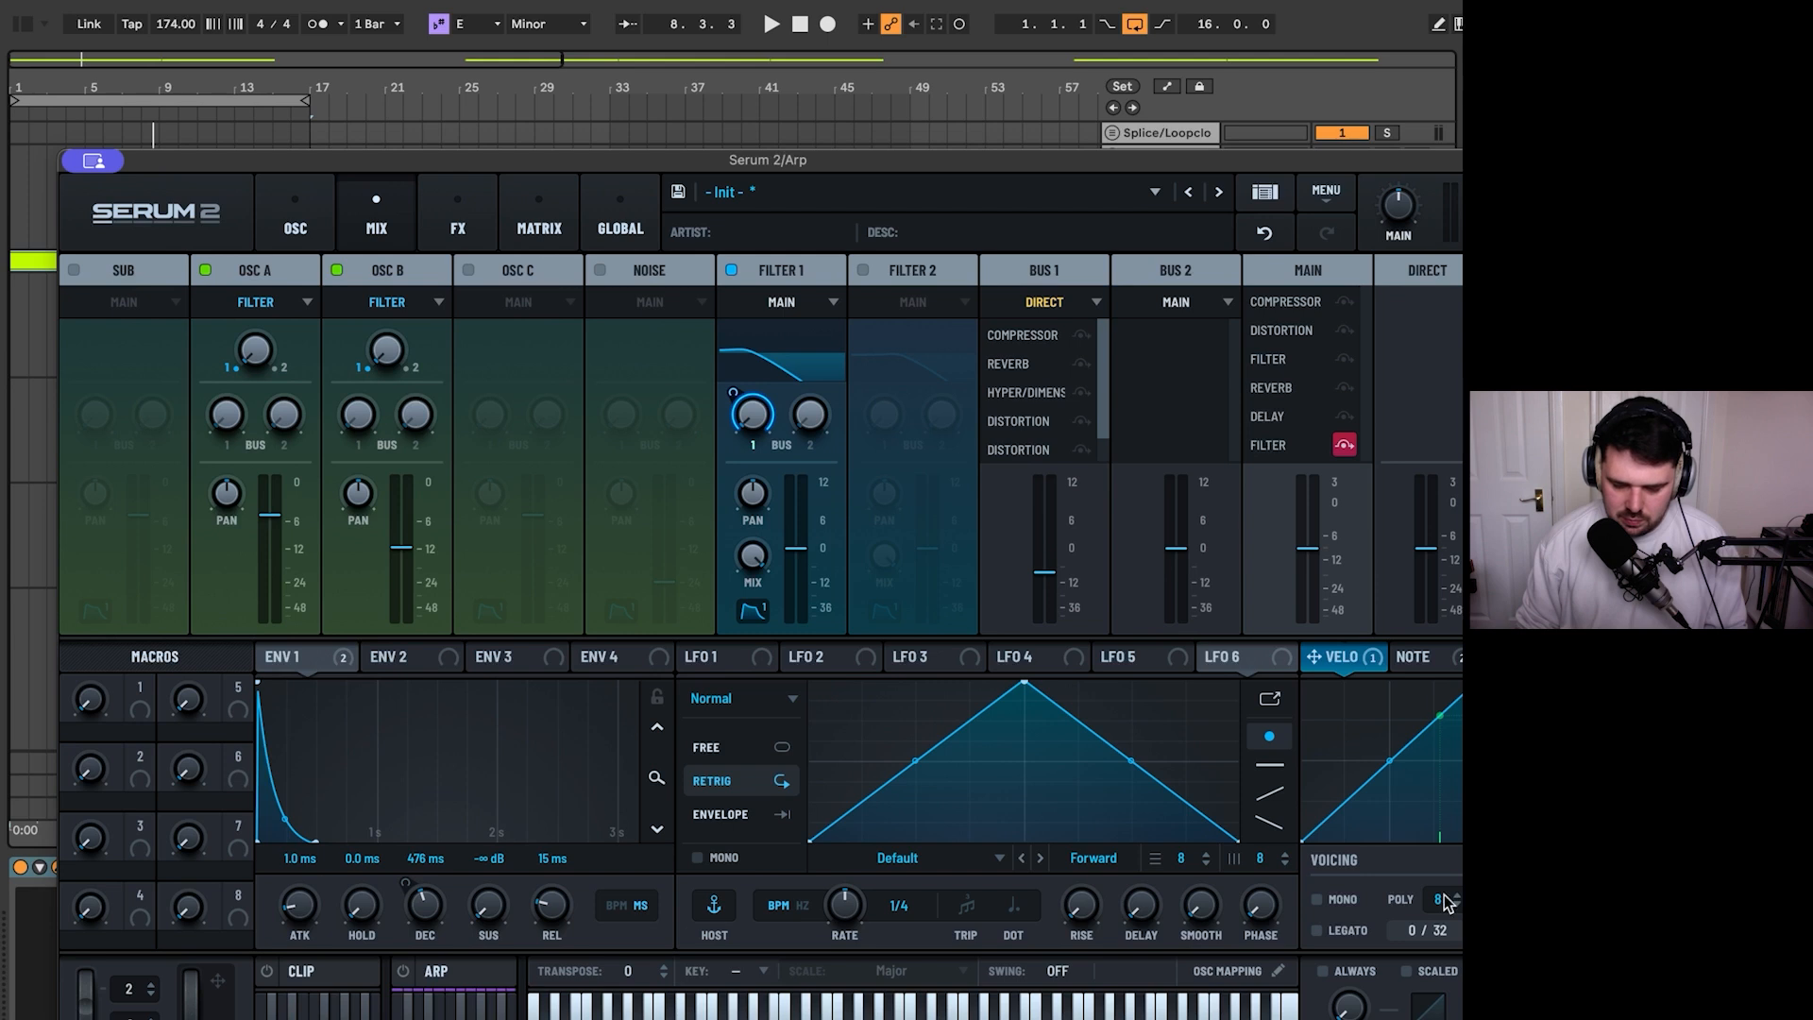
drag(1391, 762, 1390, 841)
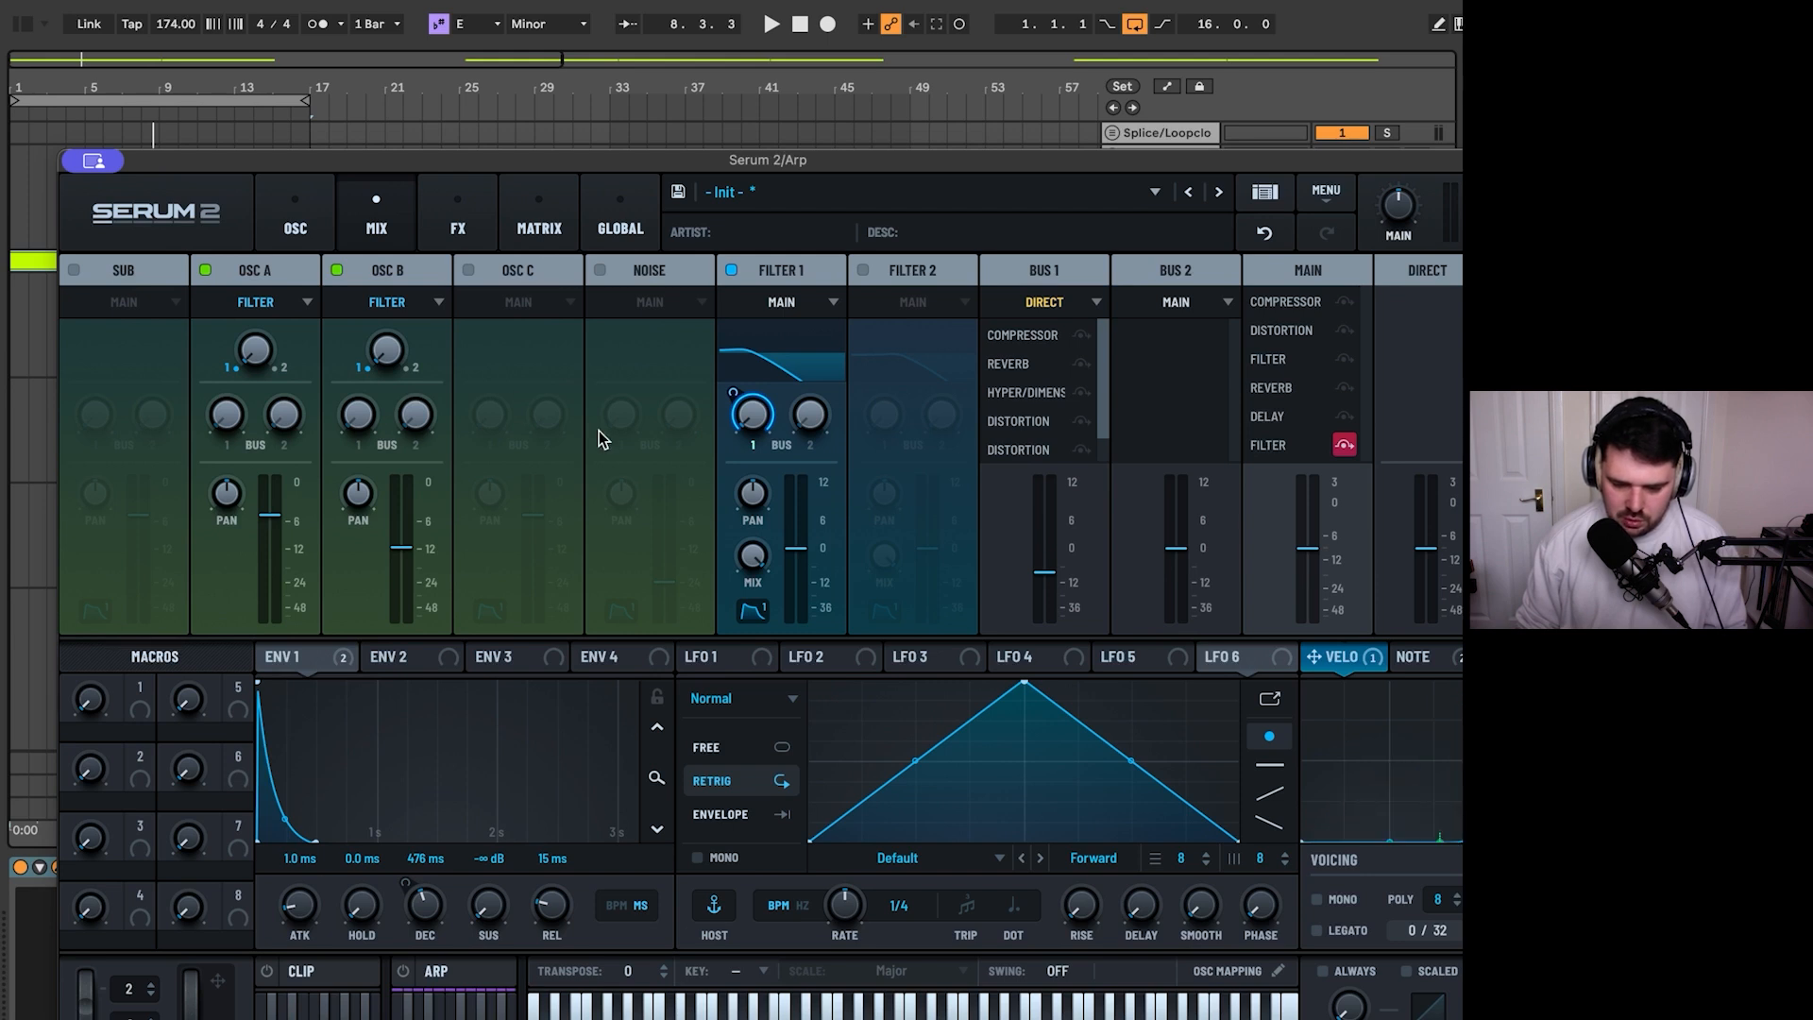
- Close the Serum 2 window, open the Arp track's first clip for note editing and lower the velocity of all its notes
click(94, 161)
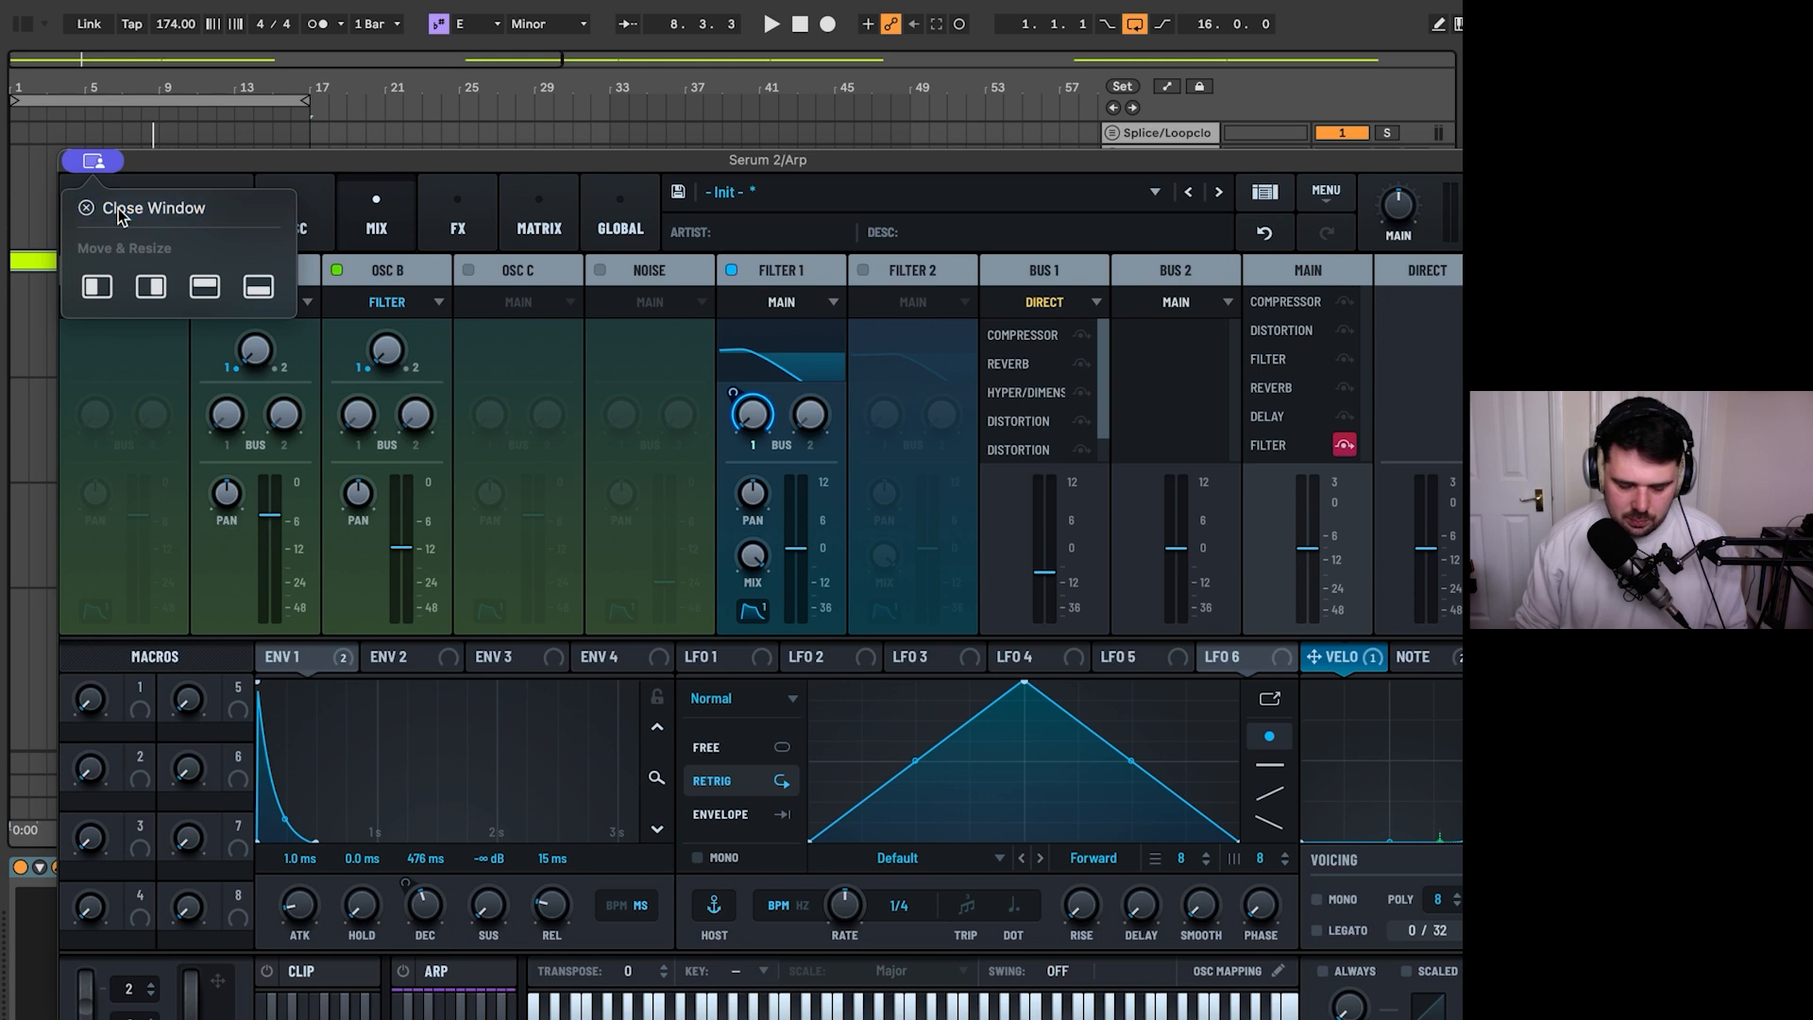
click(115, 205)
double_click(240, 264)
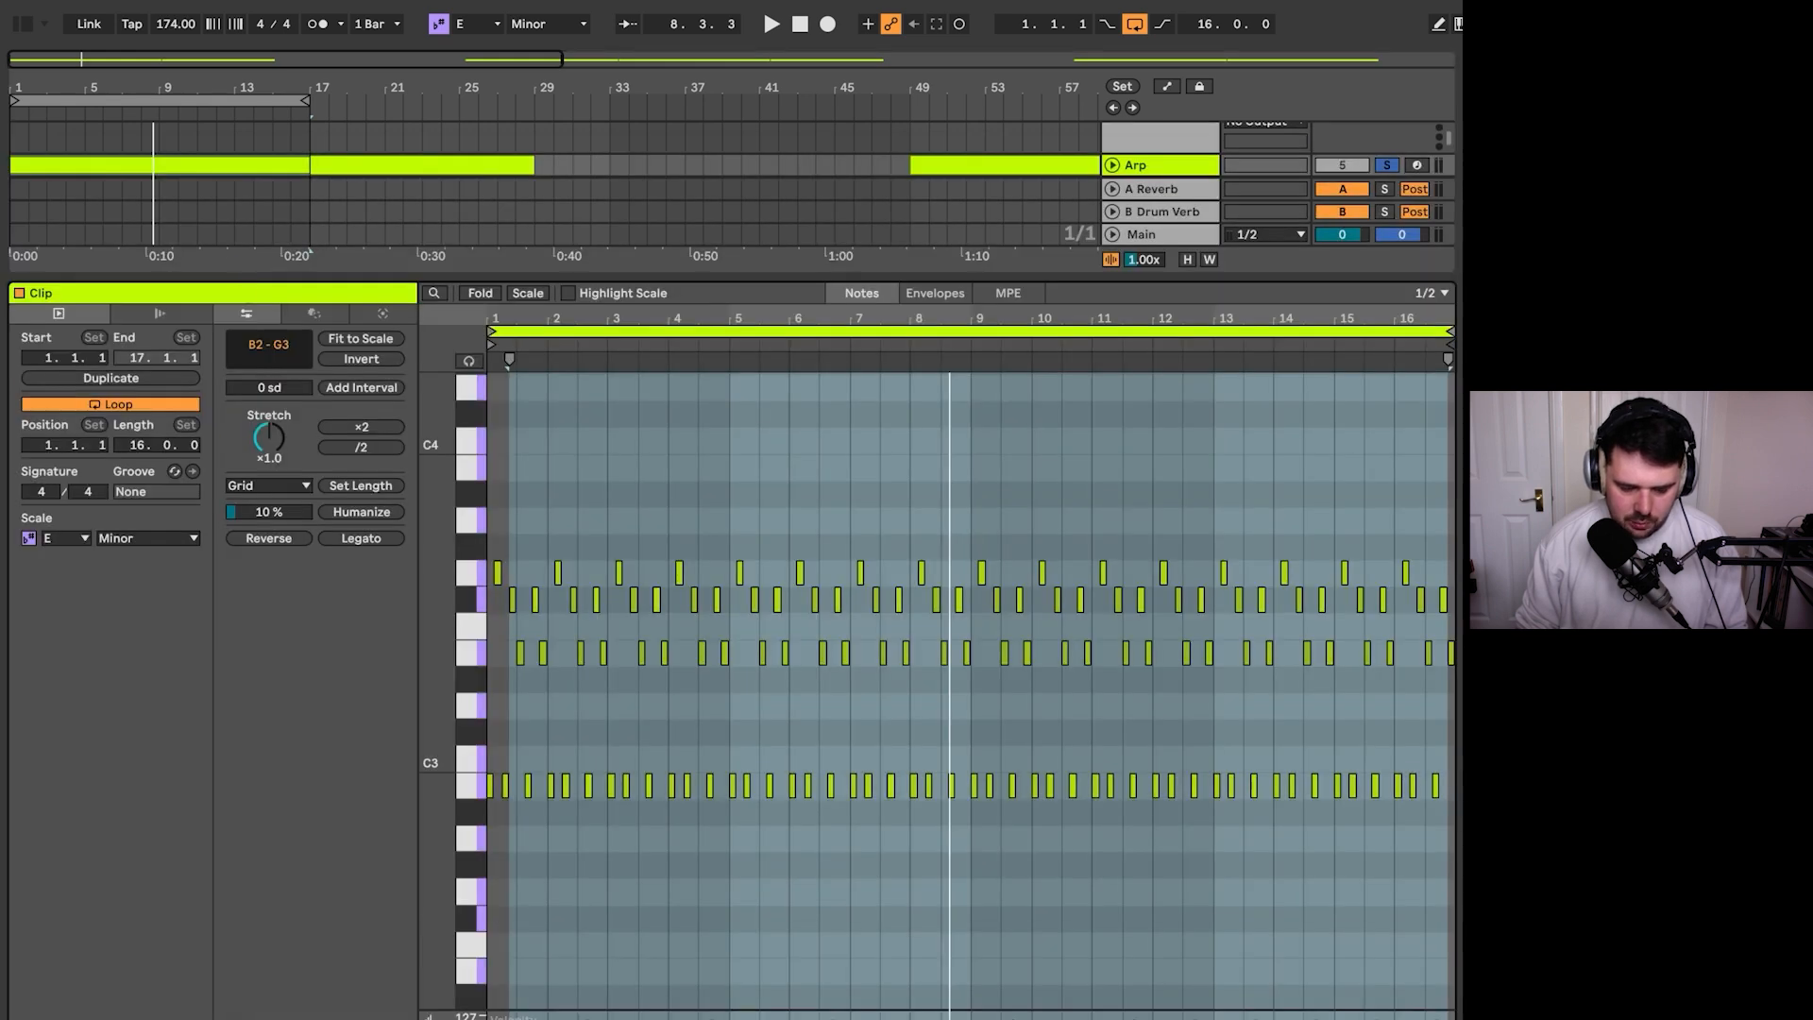
key(ctrl+a)
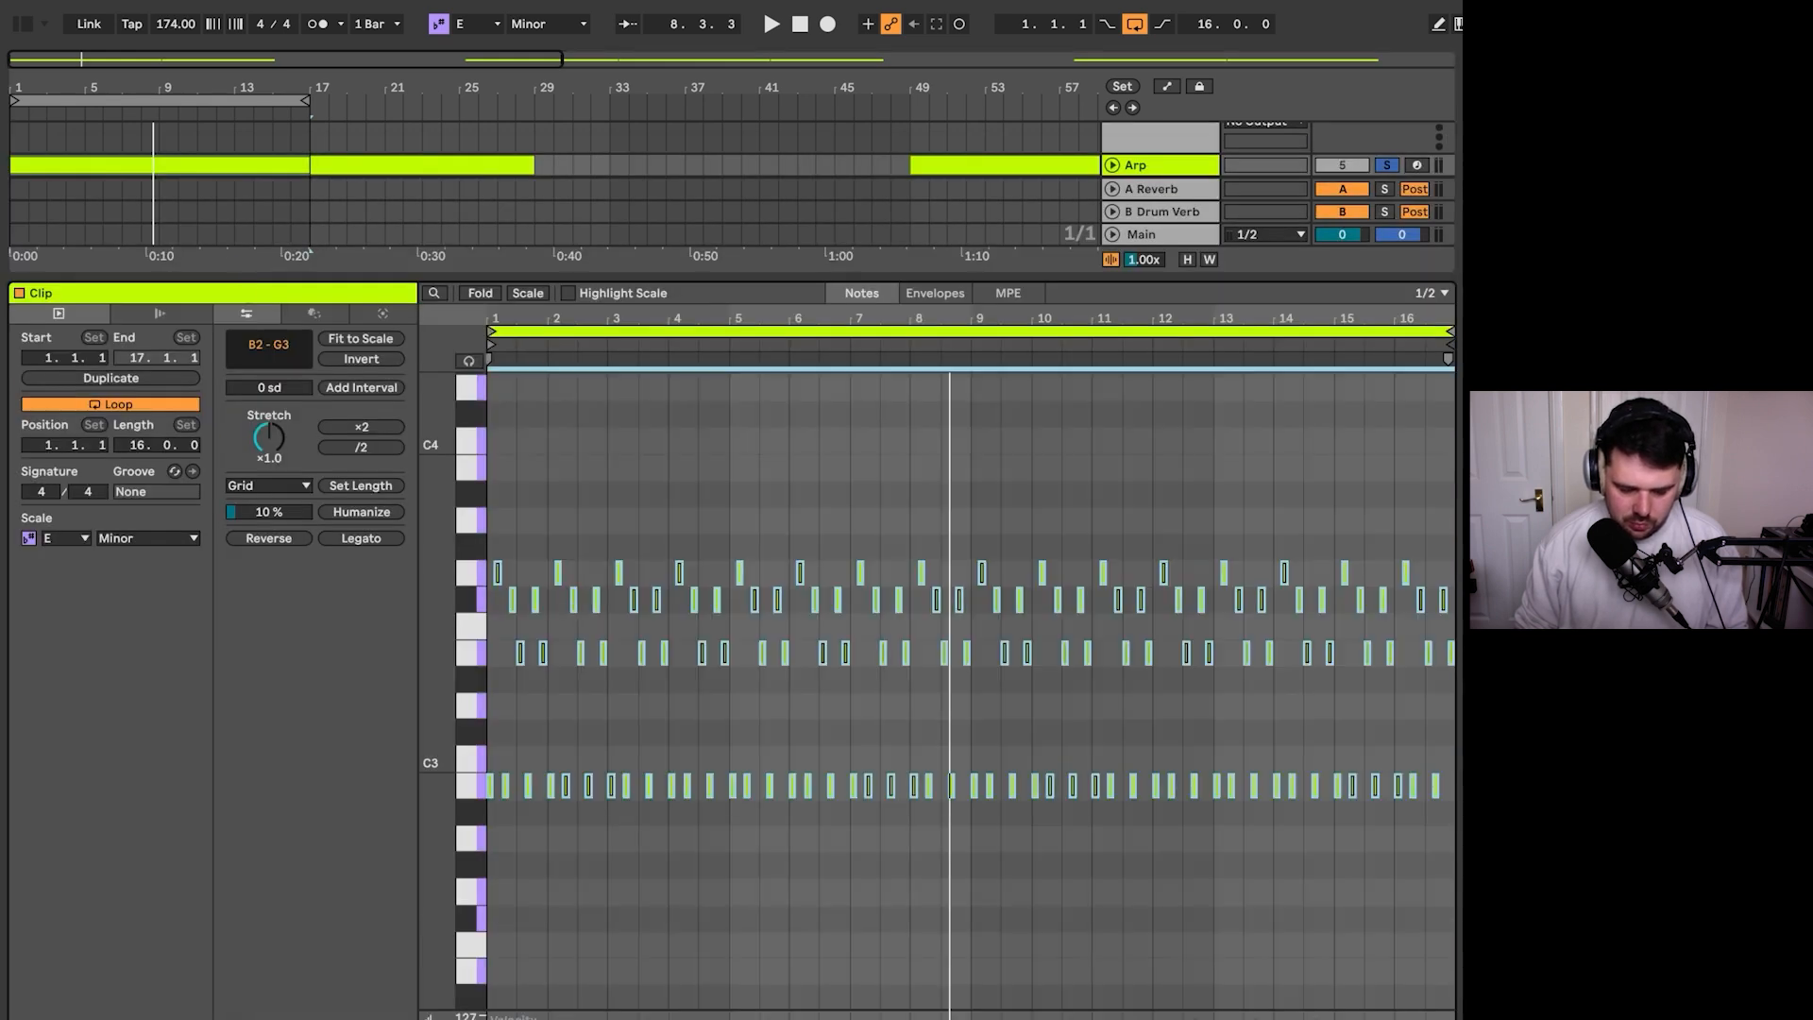
drag(588, 786, 588, 841)
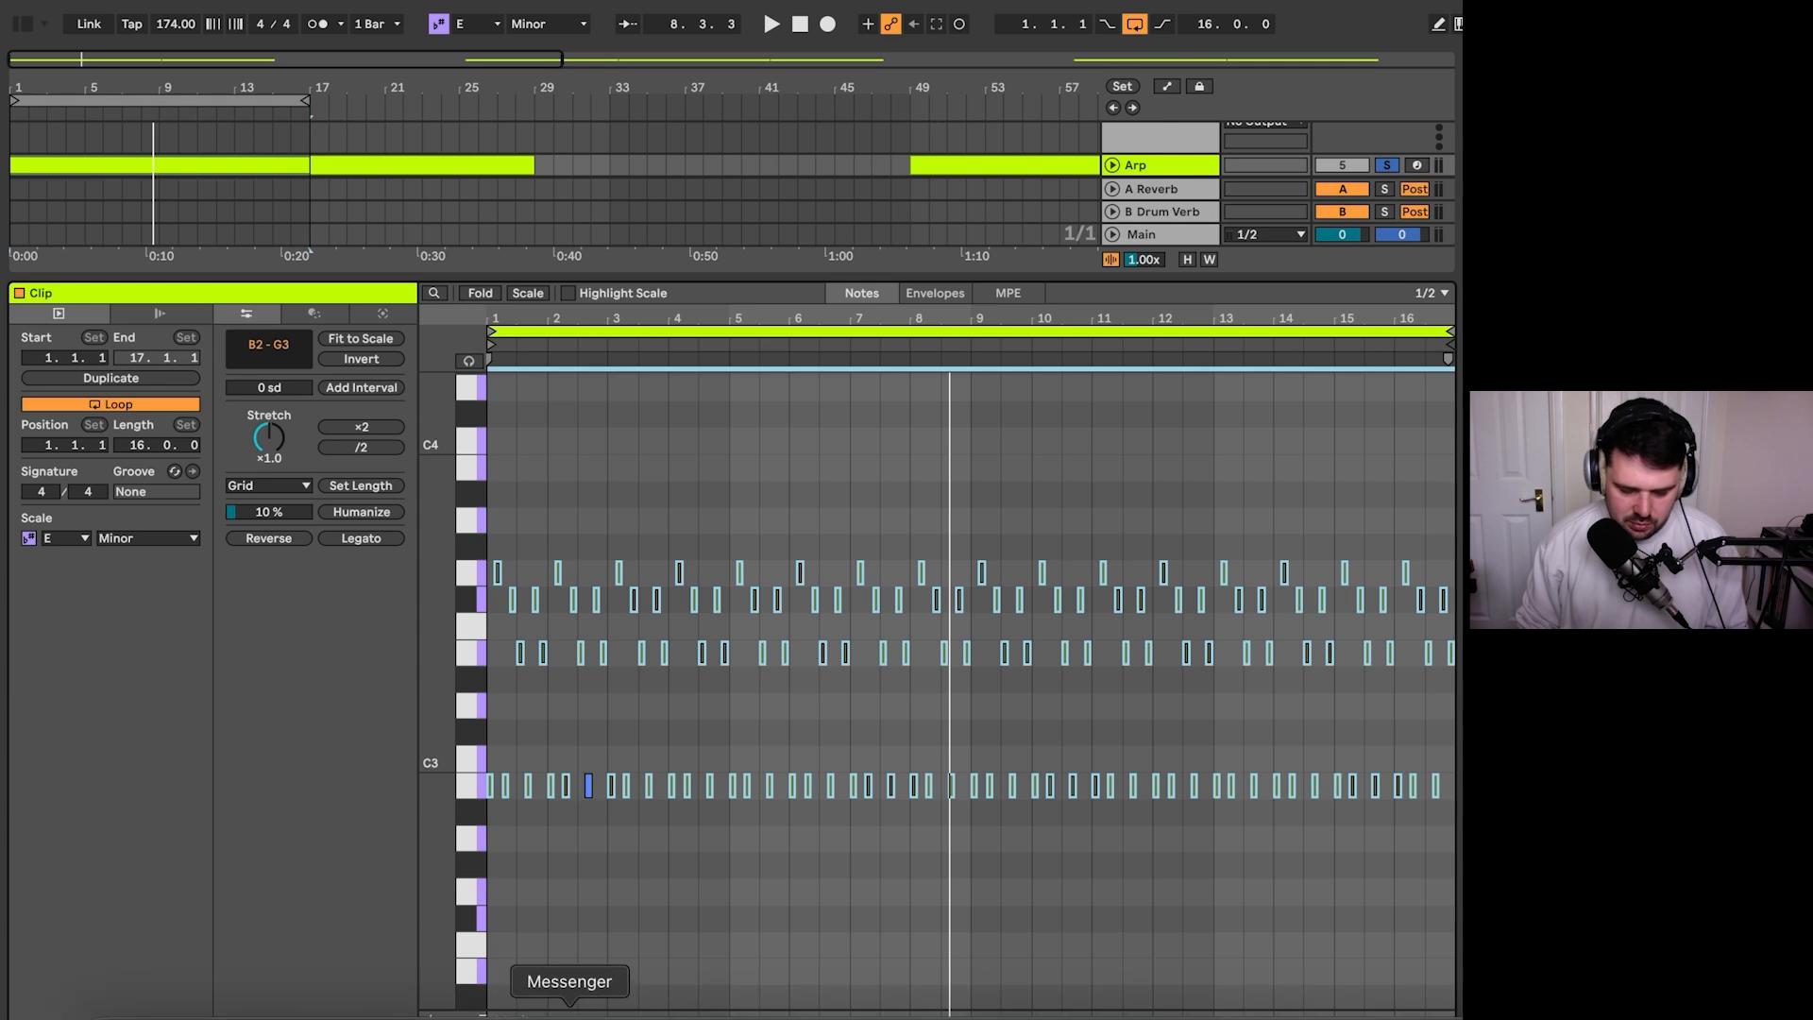
scroll(521, 900, up, 5)
scroll(605, 907, down, 4)
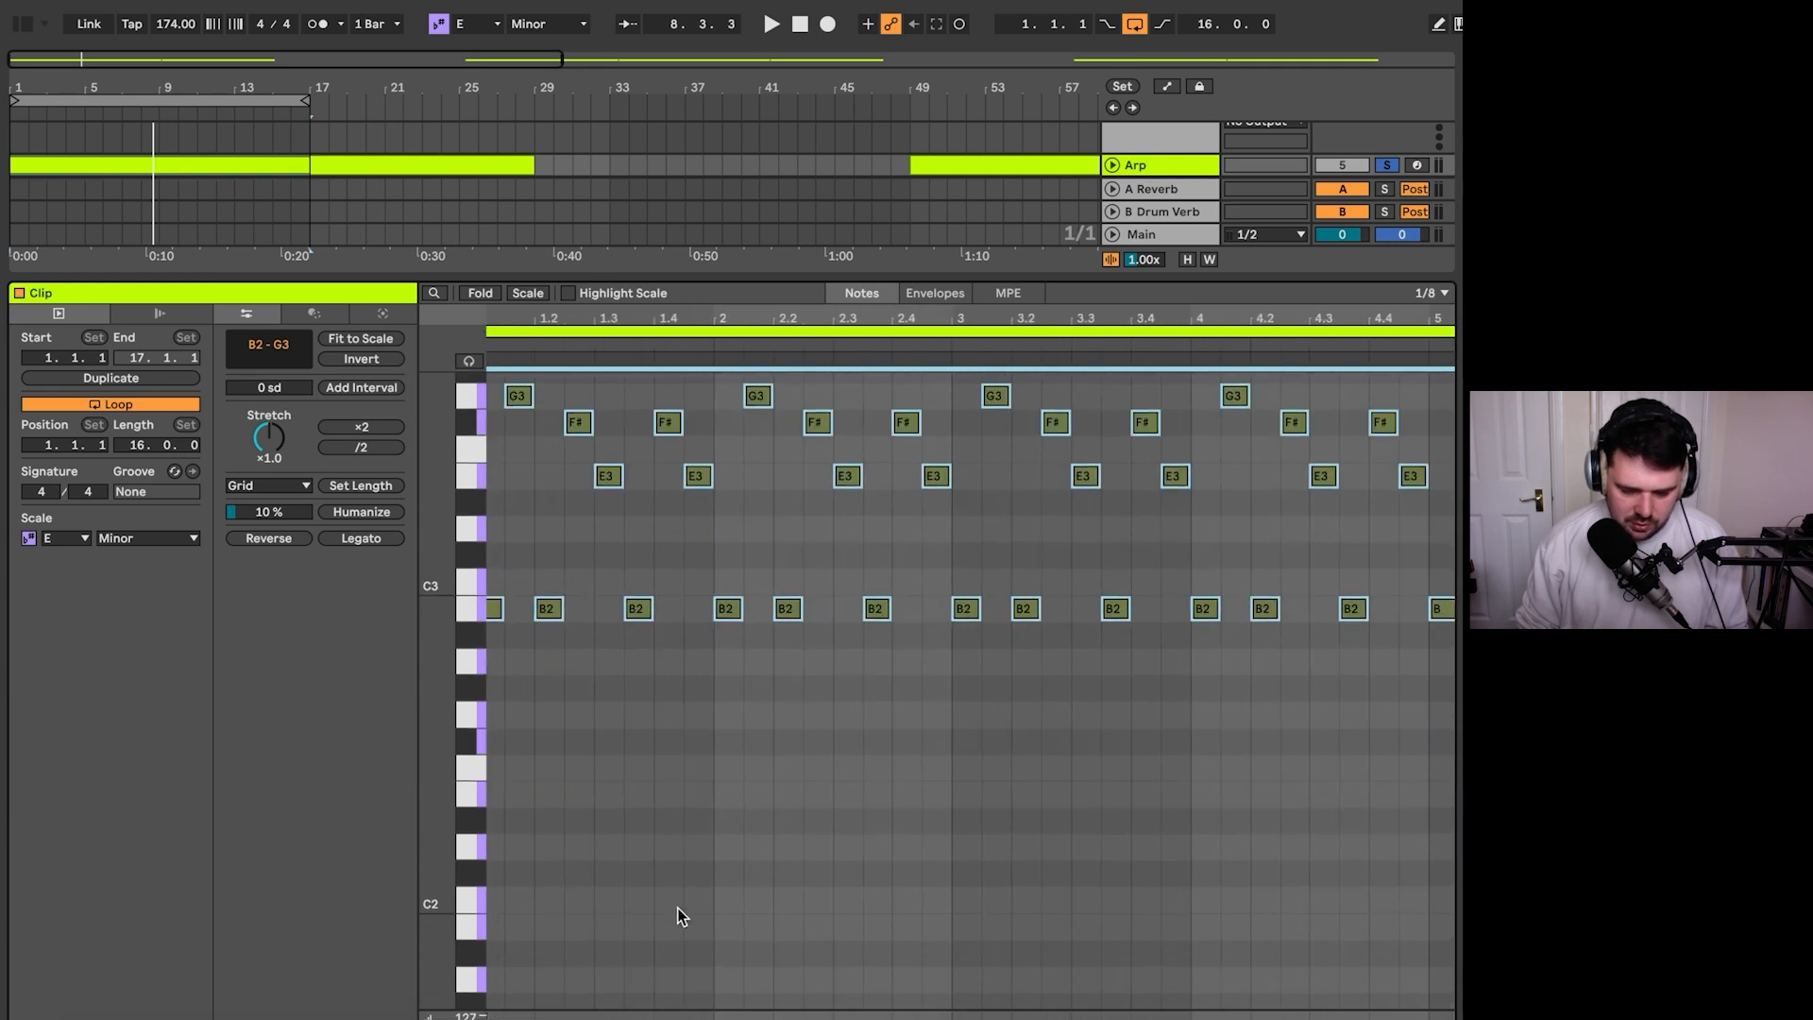
- Raise the velocity of single B2, E3, F#3 and G3 notes scattered between bars 2 and 9 to 127
click(802, 661)
click(787, 588)
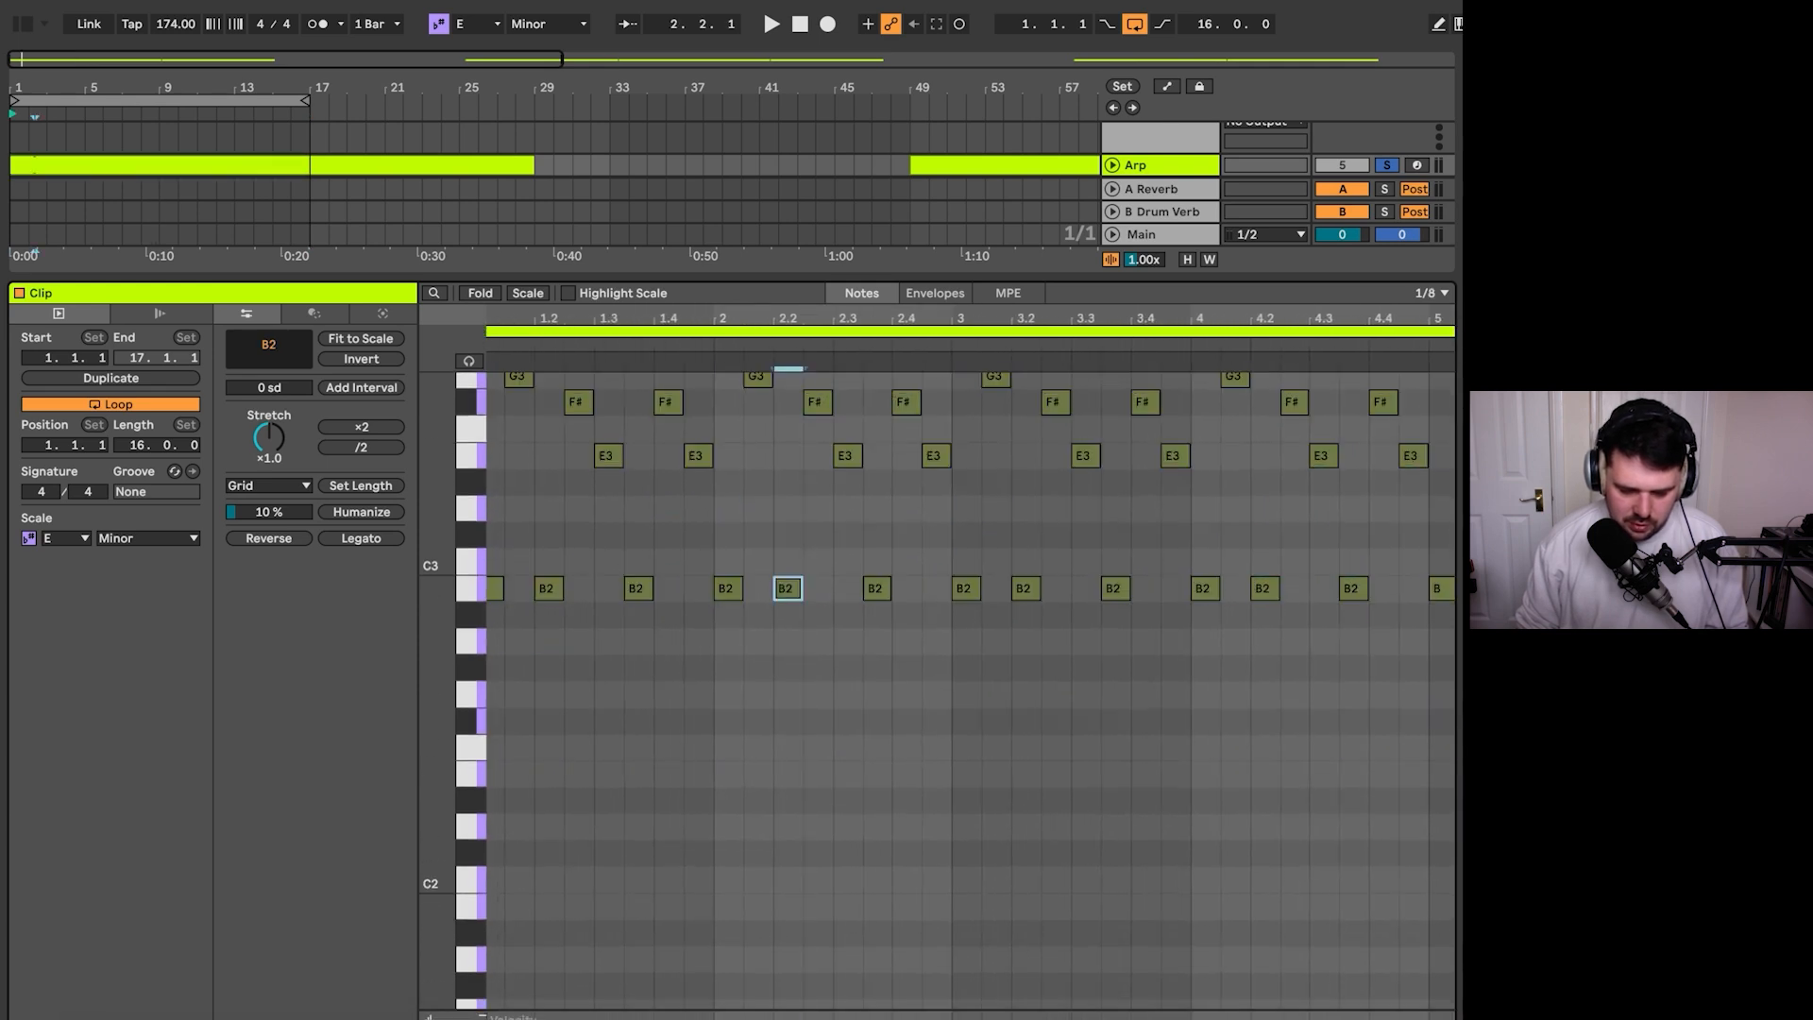
scroll(1015, 532, down, 4)
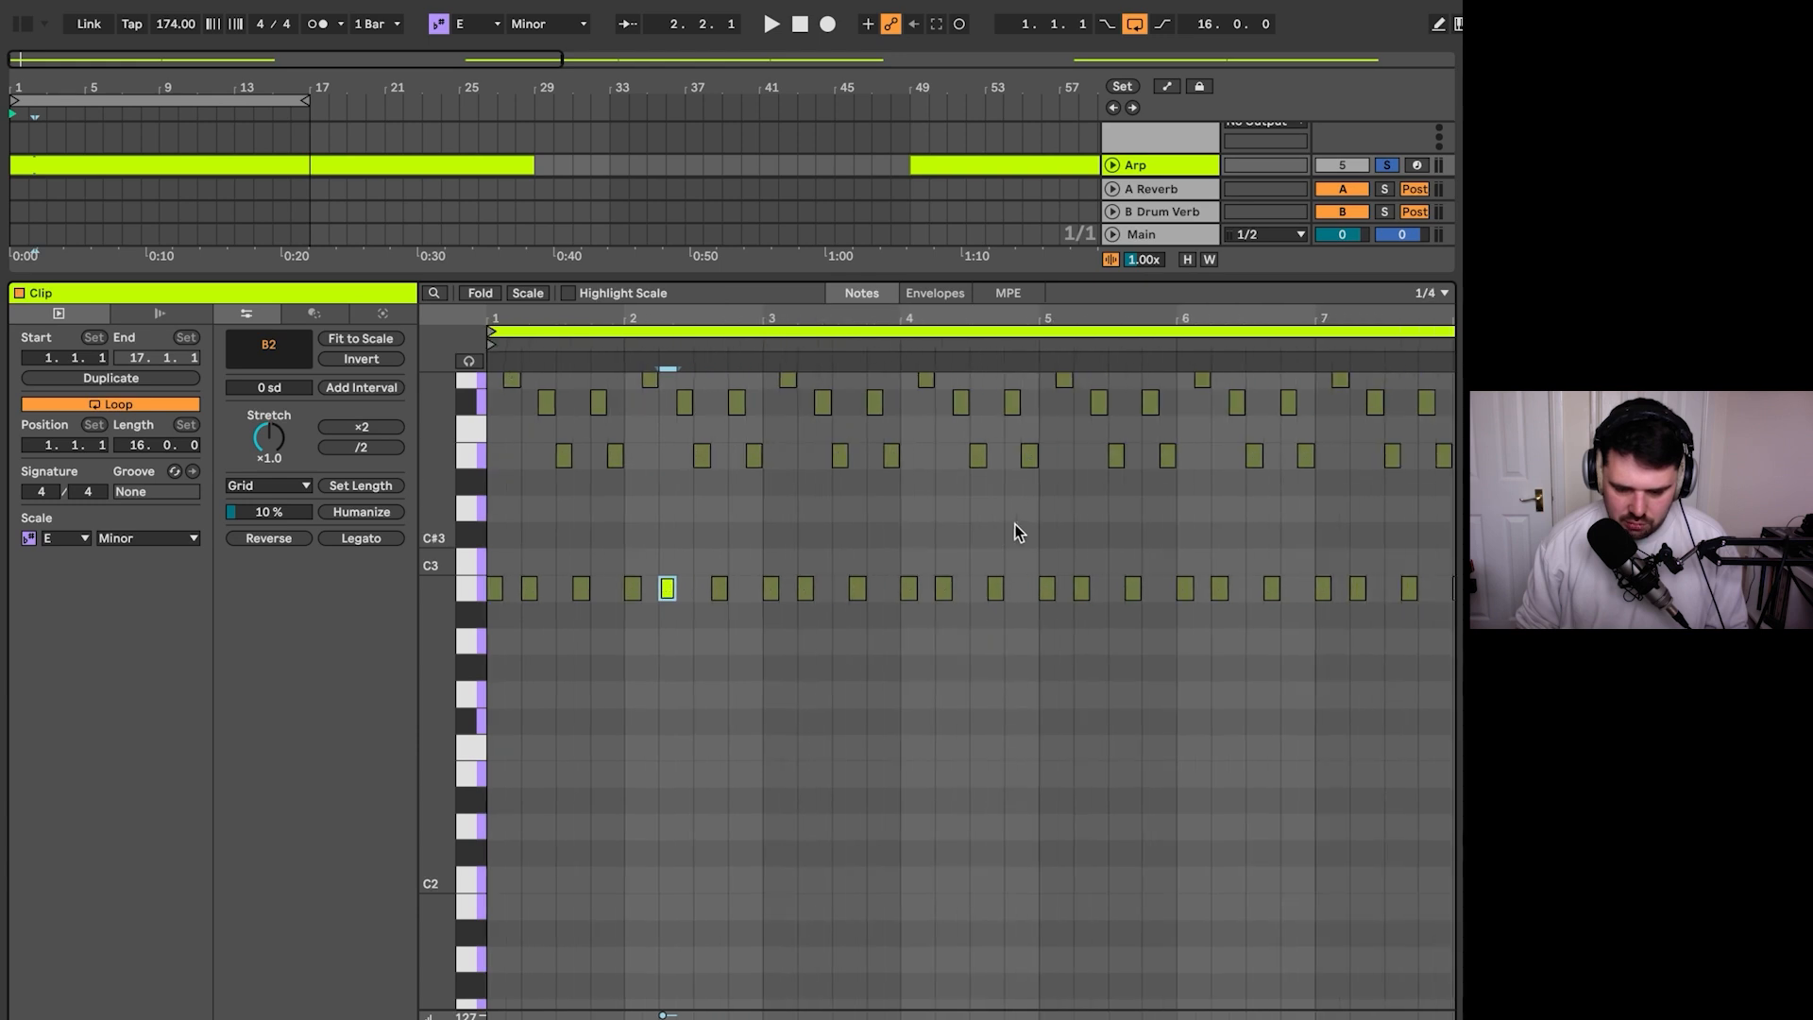
click(841, 454)
scroll(1003, 501, up, 2)
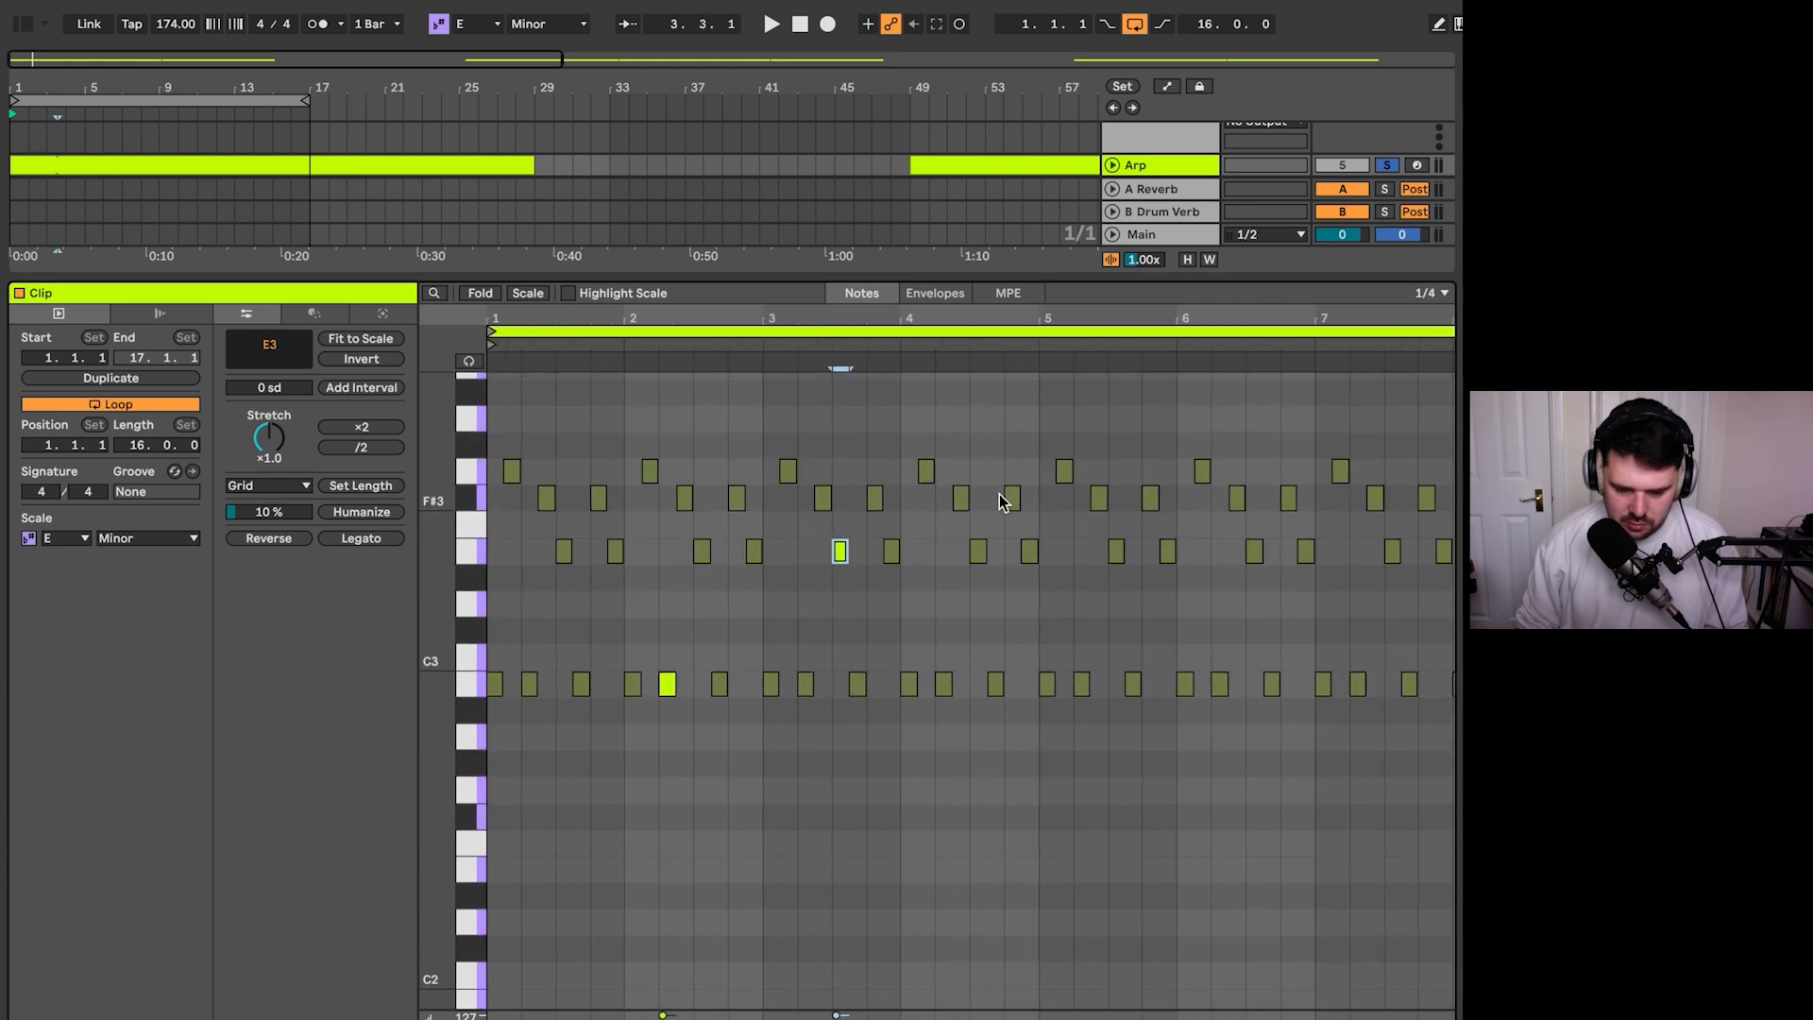
click(1013, 498)
click(1202, 470)
scroll(1288, 579, right, 5)
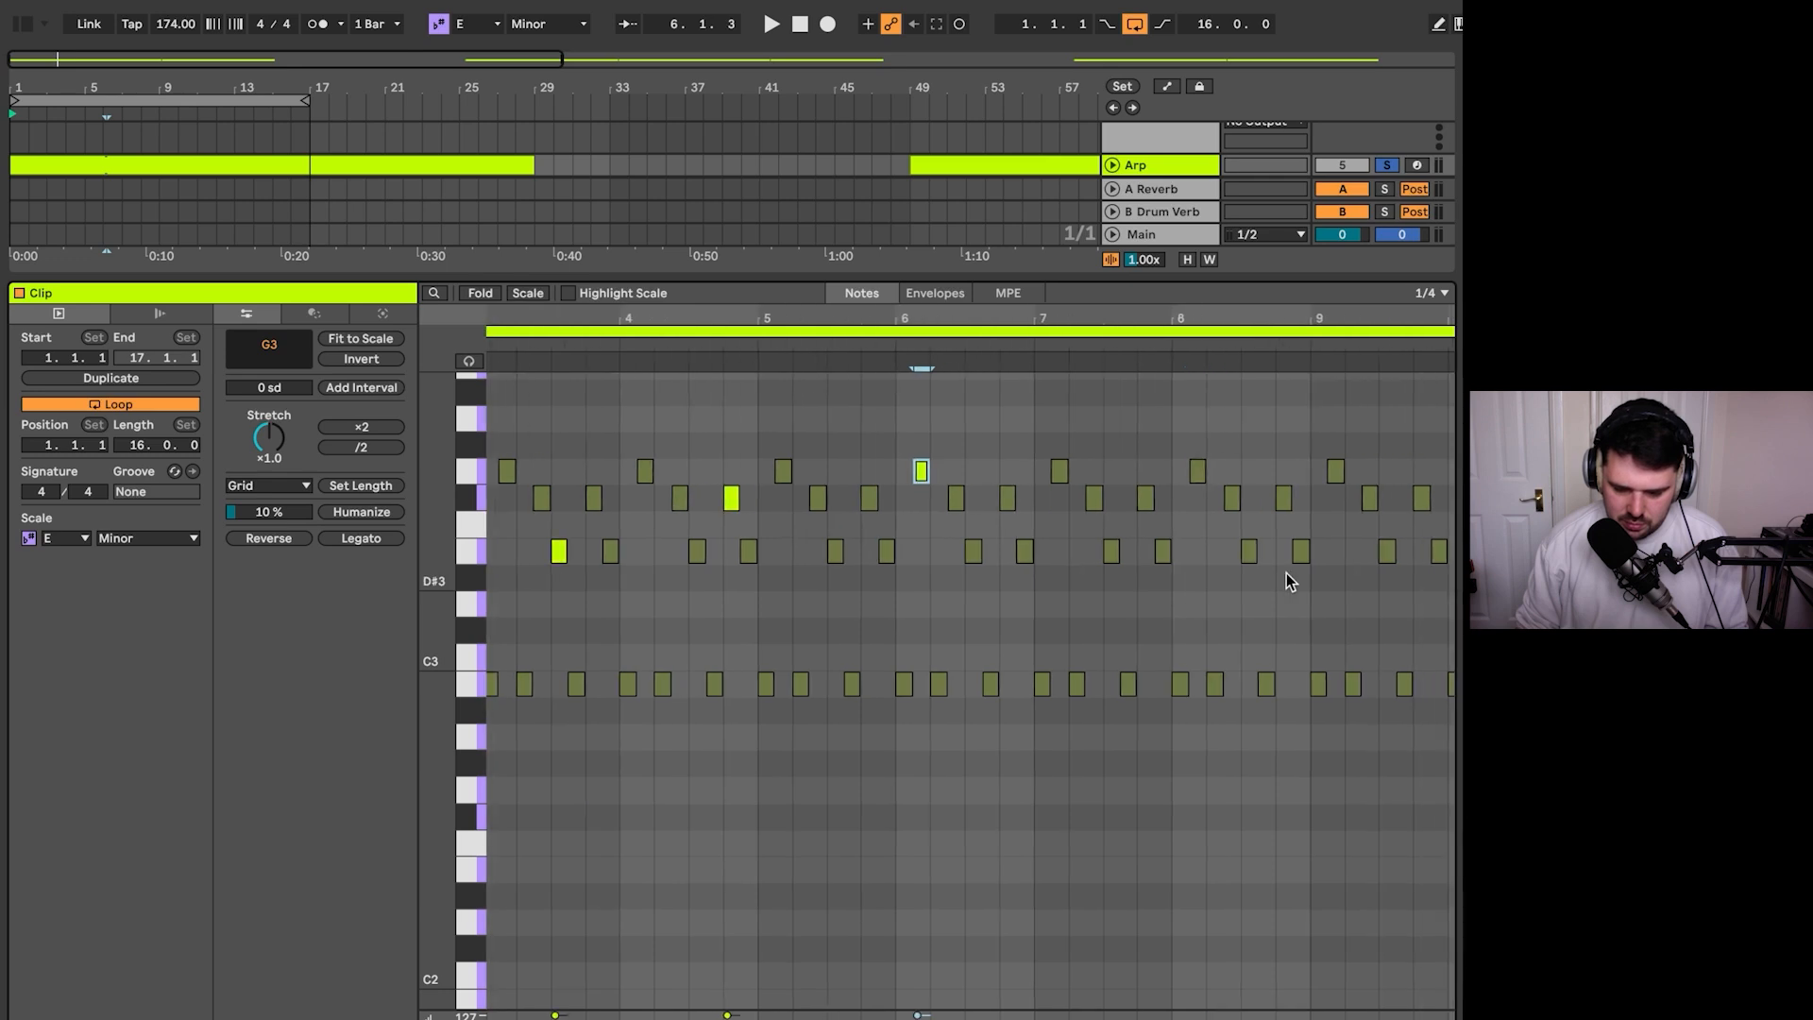
click(1227, 551)
scroll(1228, 661, down, 3)
scroll(1227, 726, down, 2)
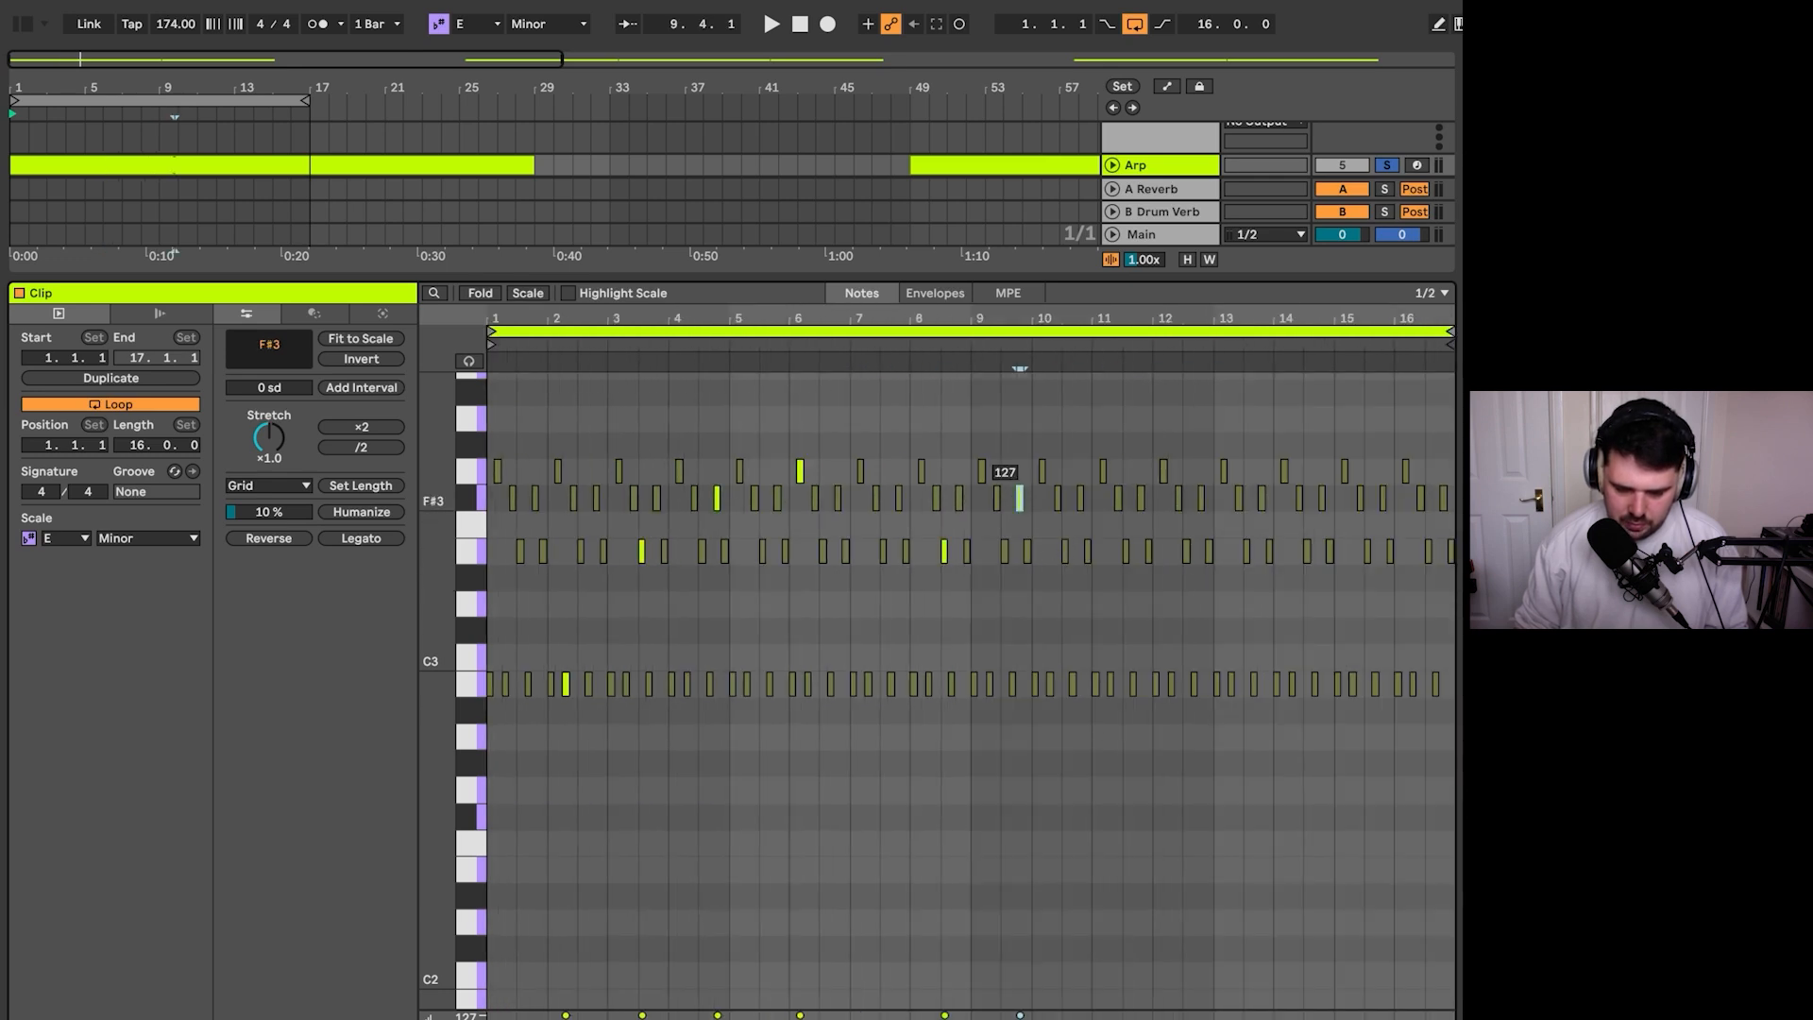
- Vary the velocities across all notes in the arp clip, raise them a little and audition the loop
key(ctrl+a)
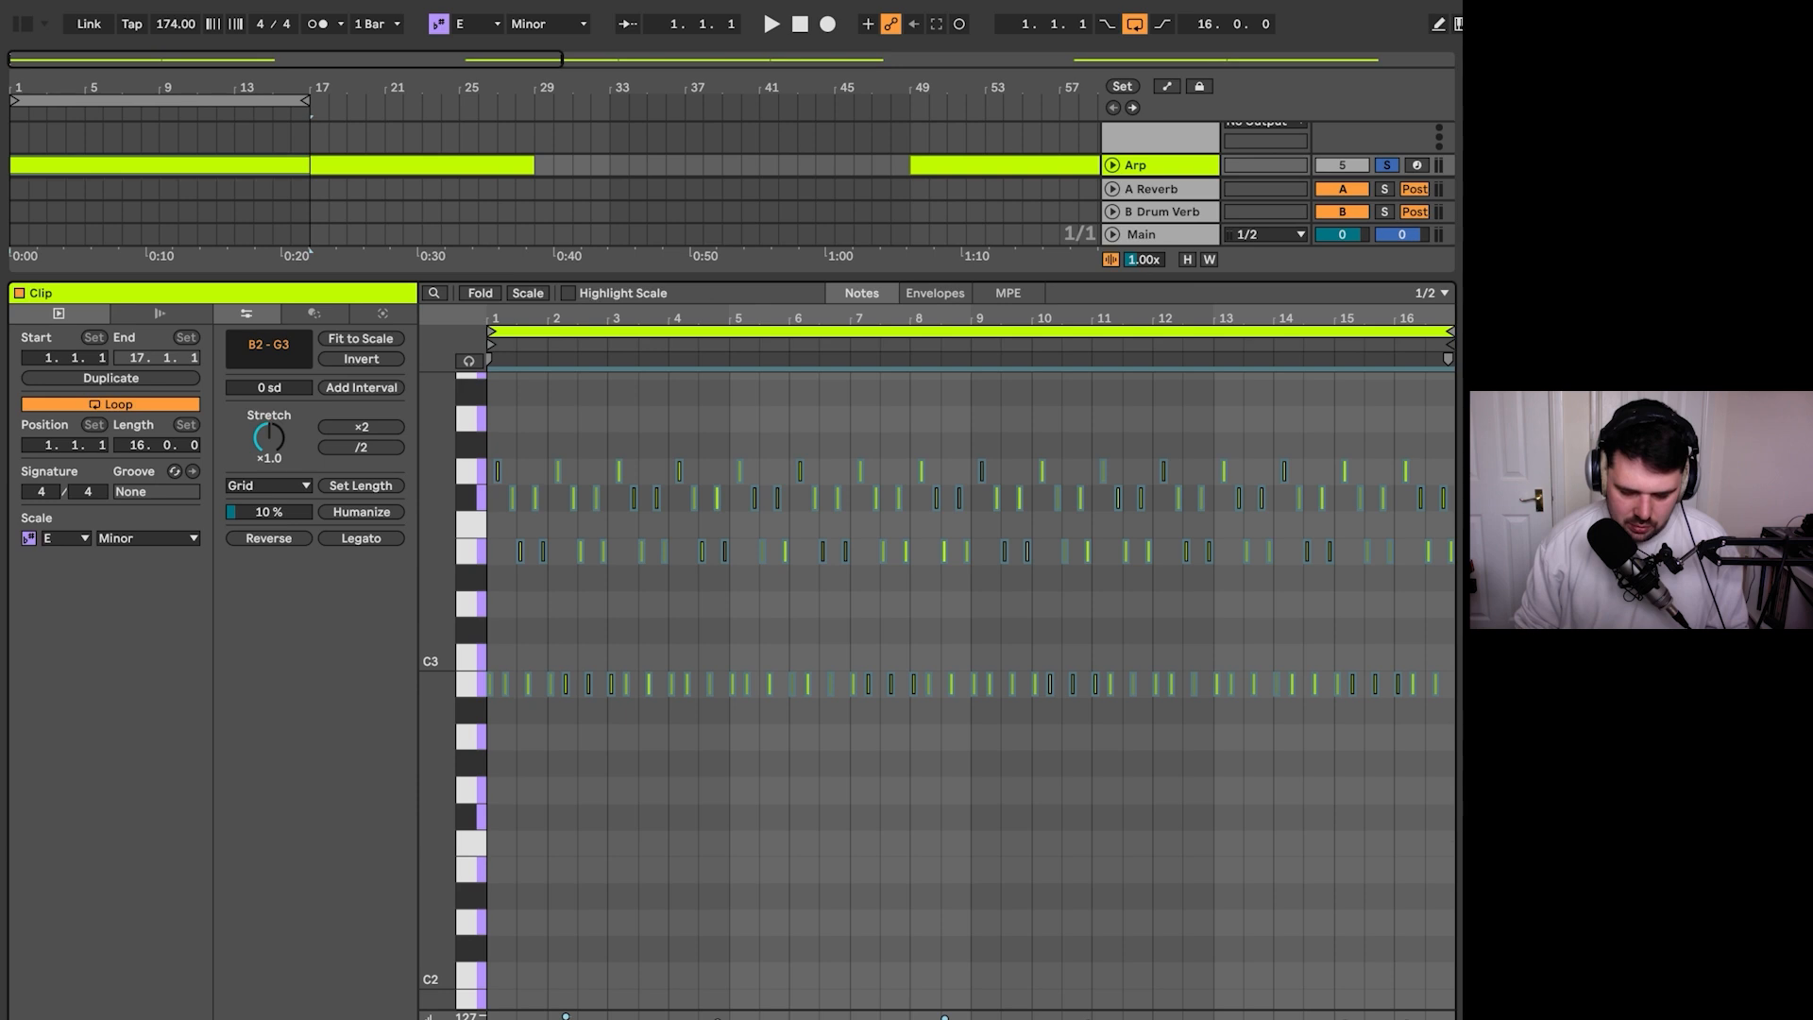
key(space)
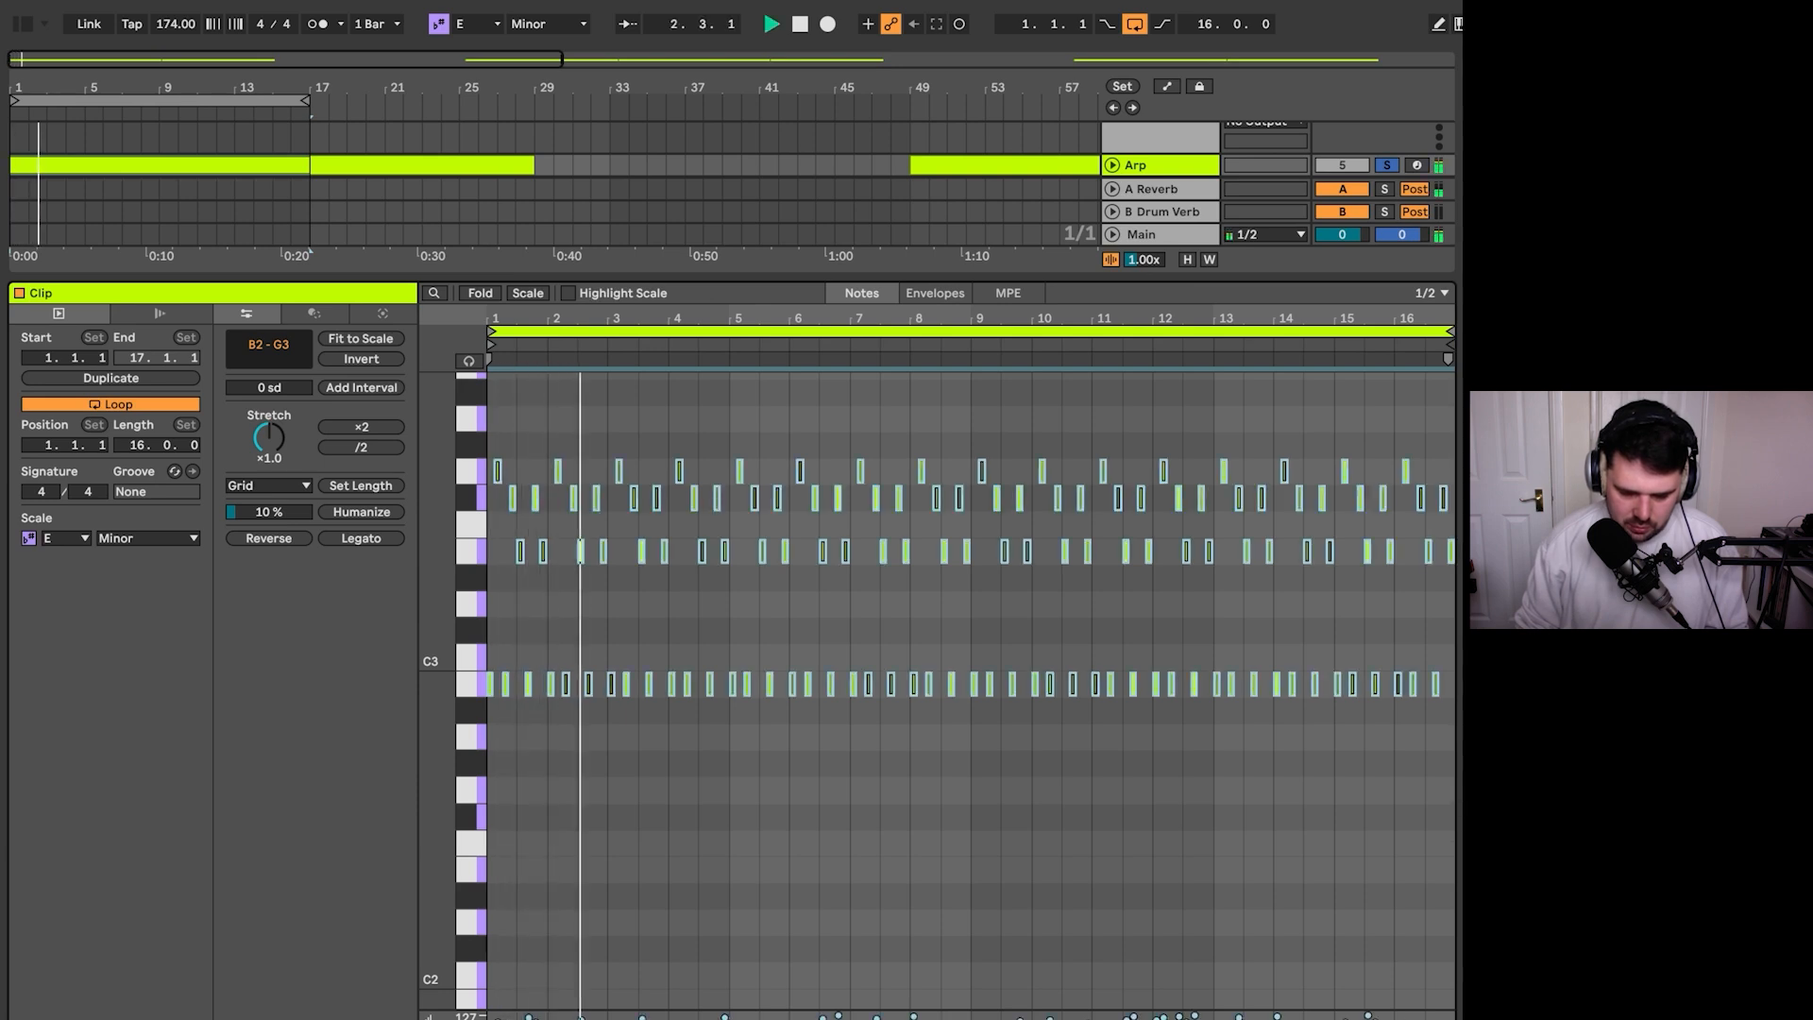
key(space)
drag(581, 1018, 581, 1012)
key(space)
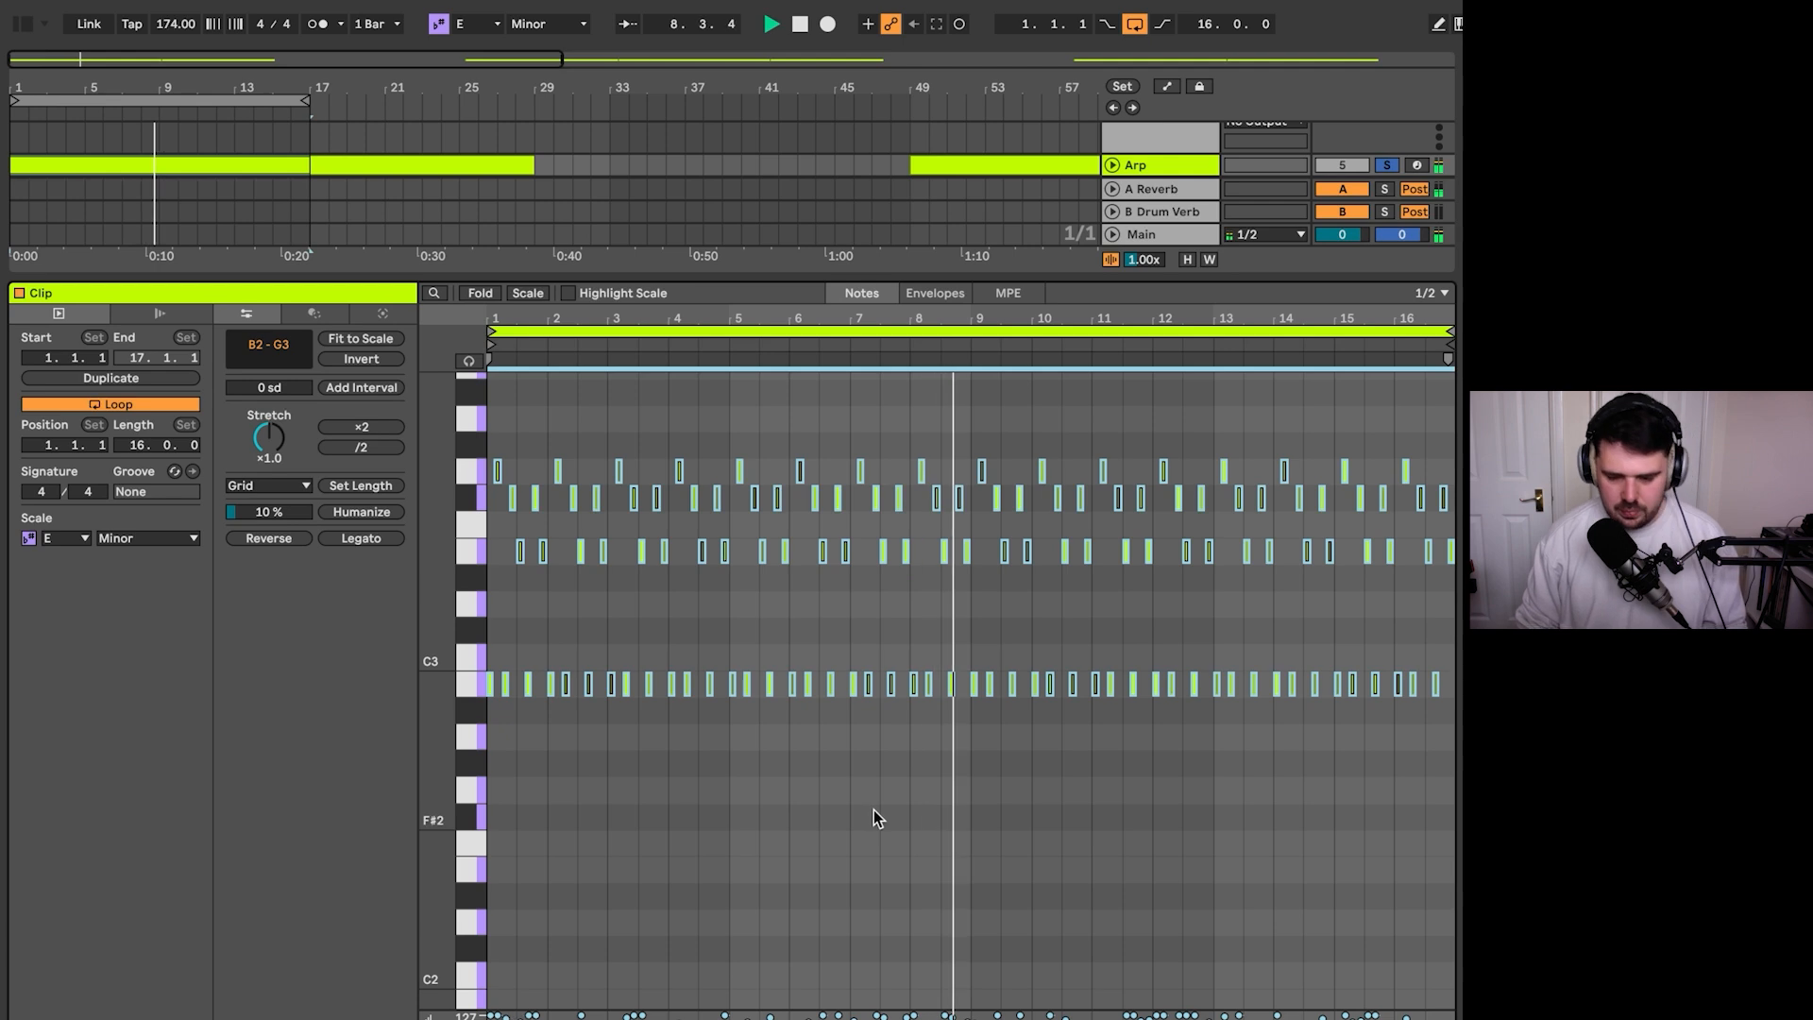
scroll(876, 818, down, 1)
scroll(874, 808, down, 1)
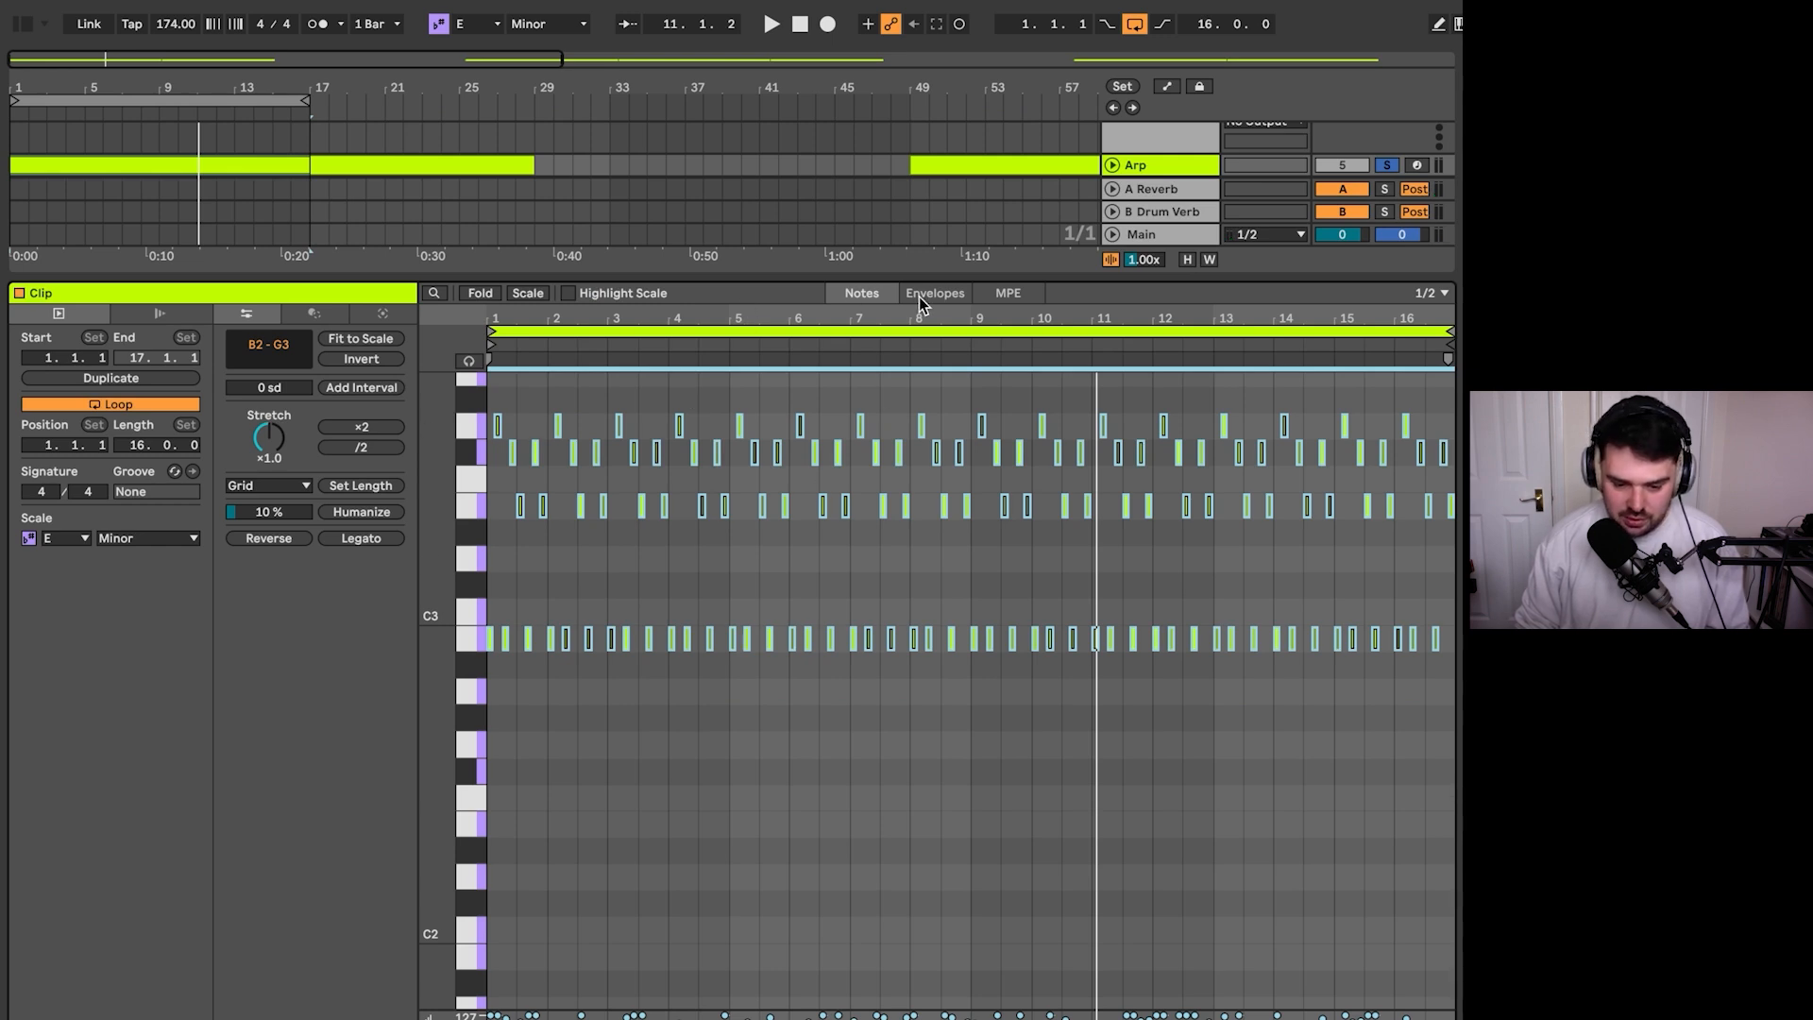
- Close the clip's note editor and reopen the Serum 2 window from the Arp track's device chain
click(495, 626)
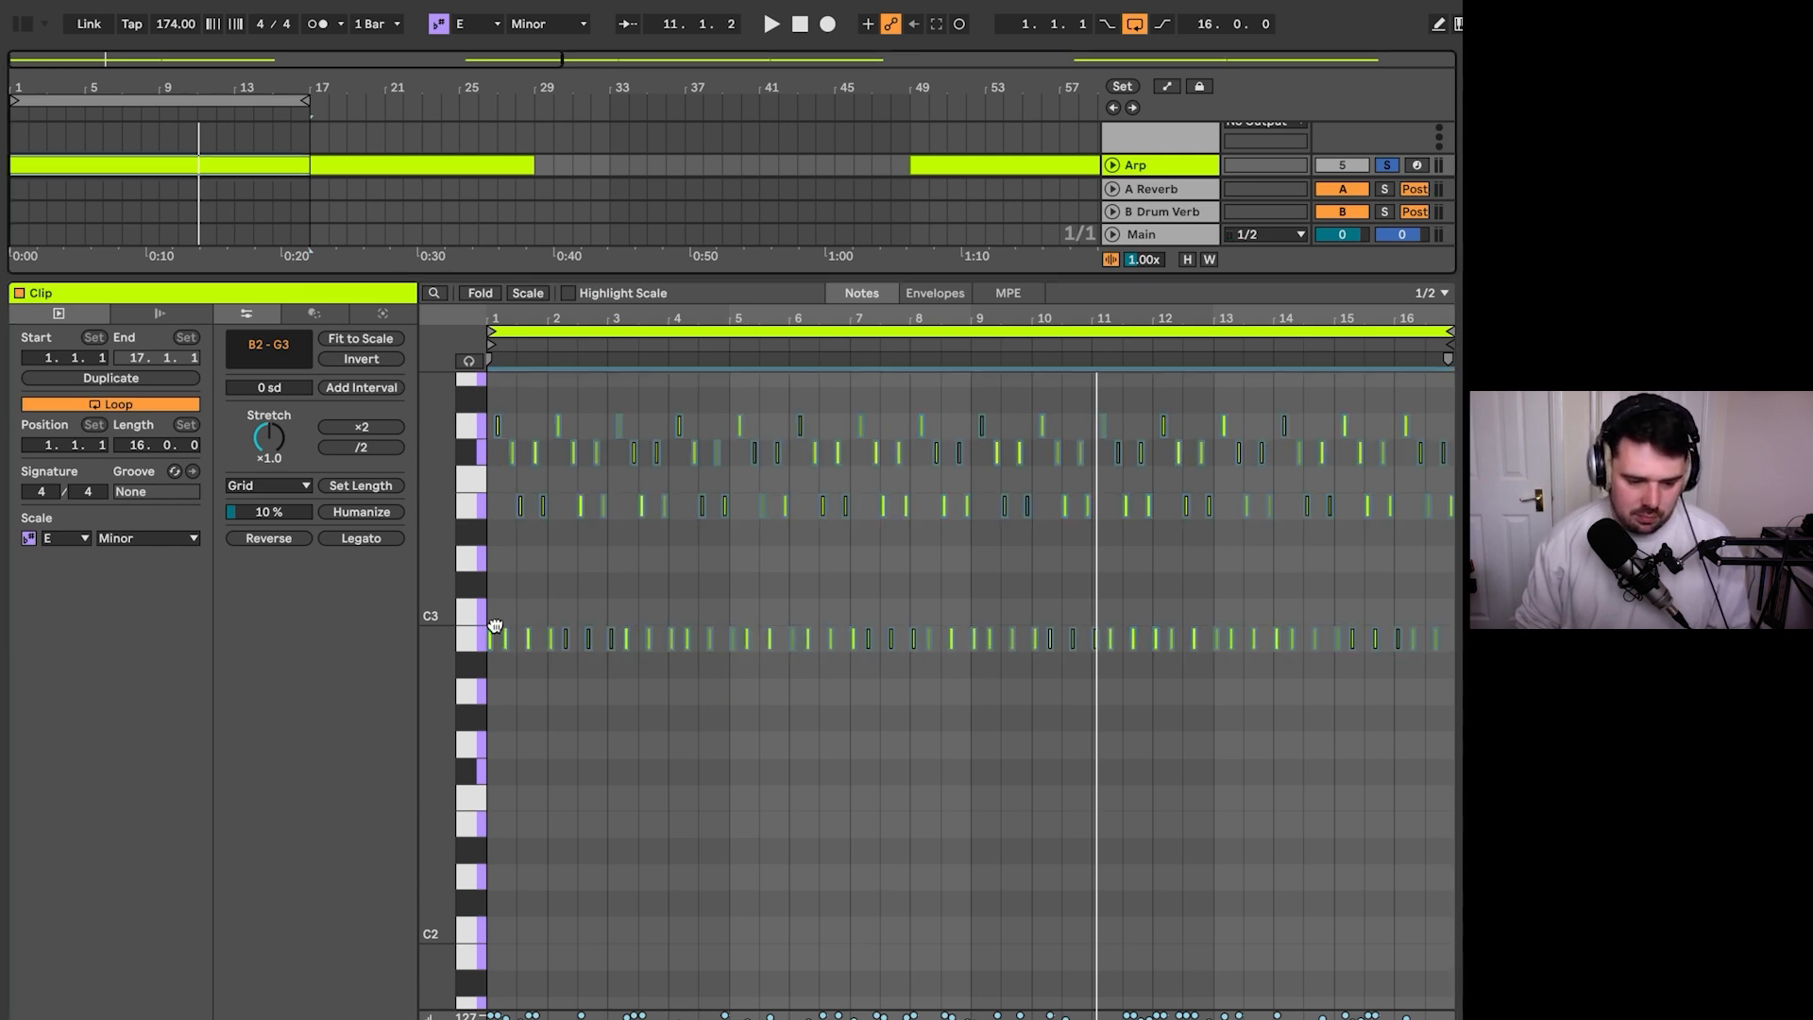
drag(694, 277, 693, 1019)
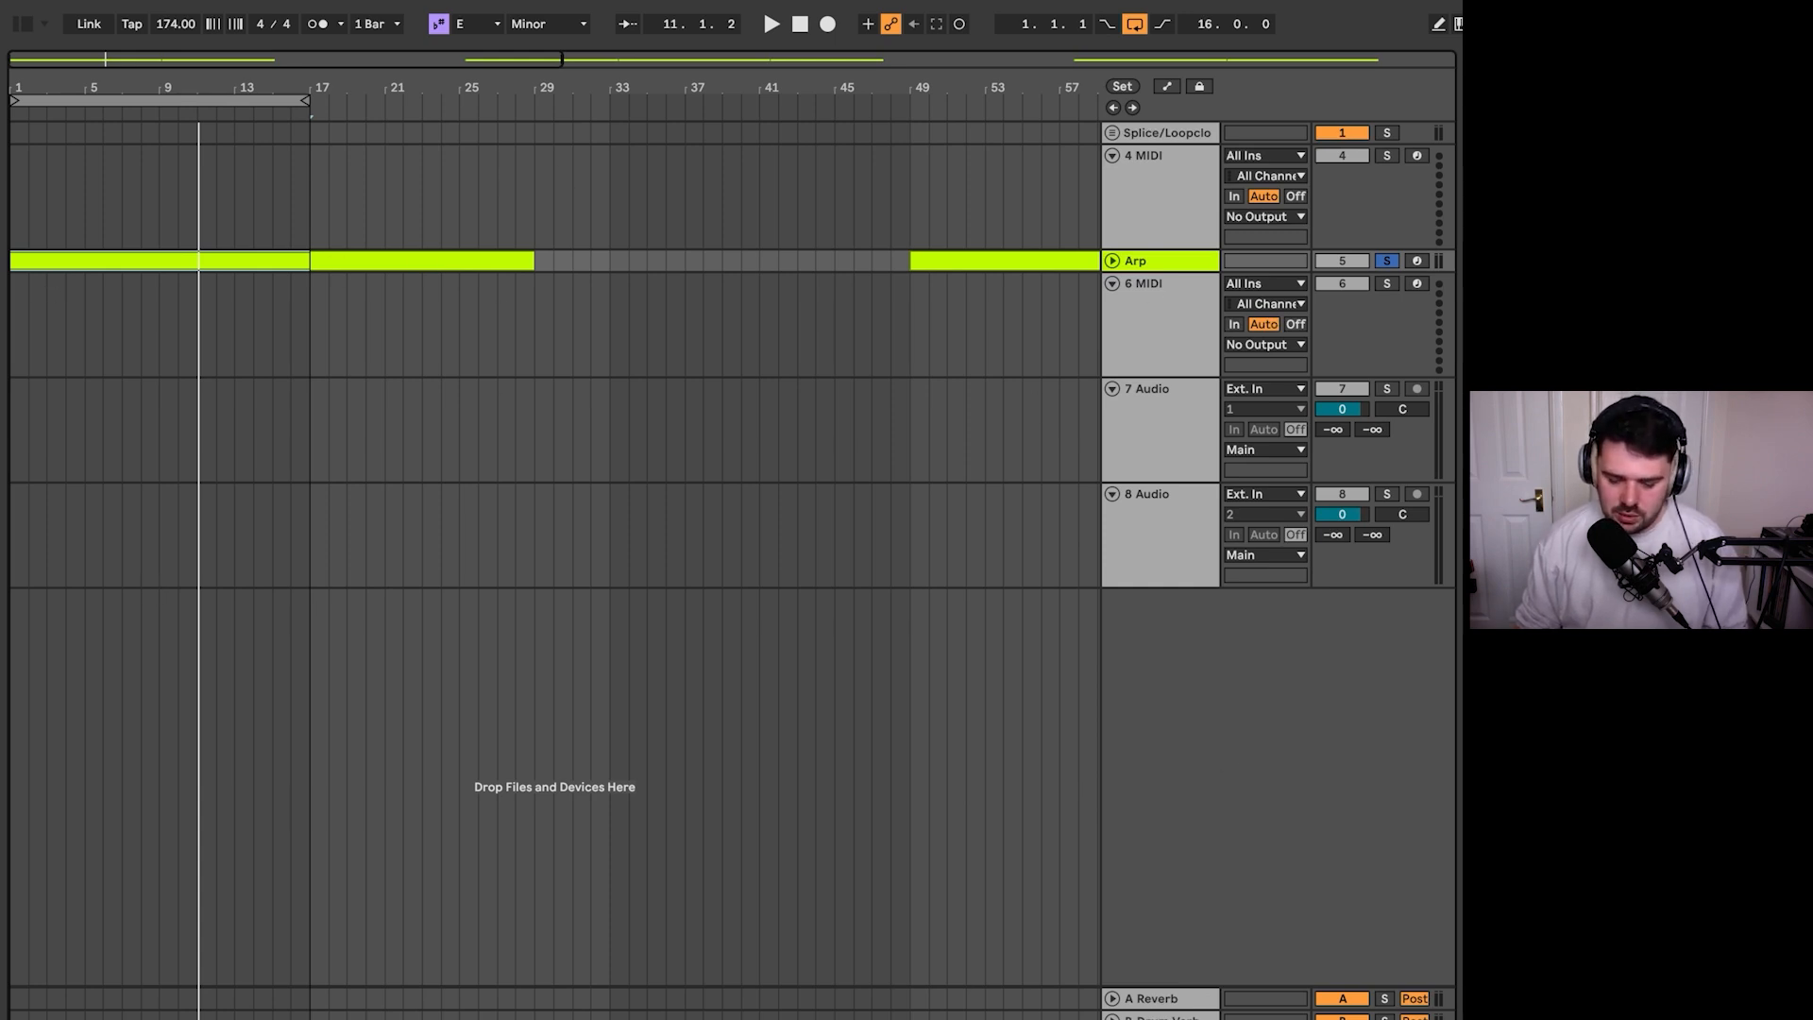
key(shift+Tab)
click(58, 867)
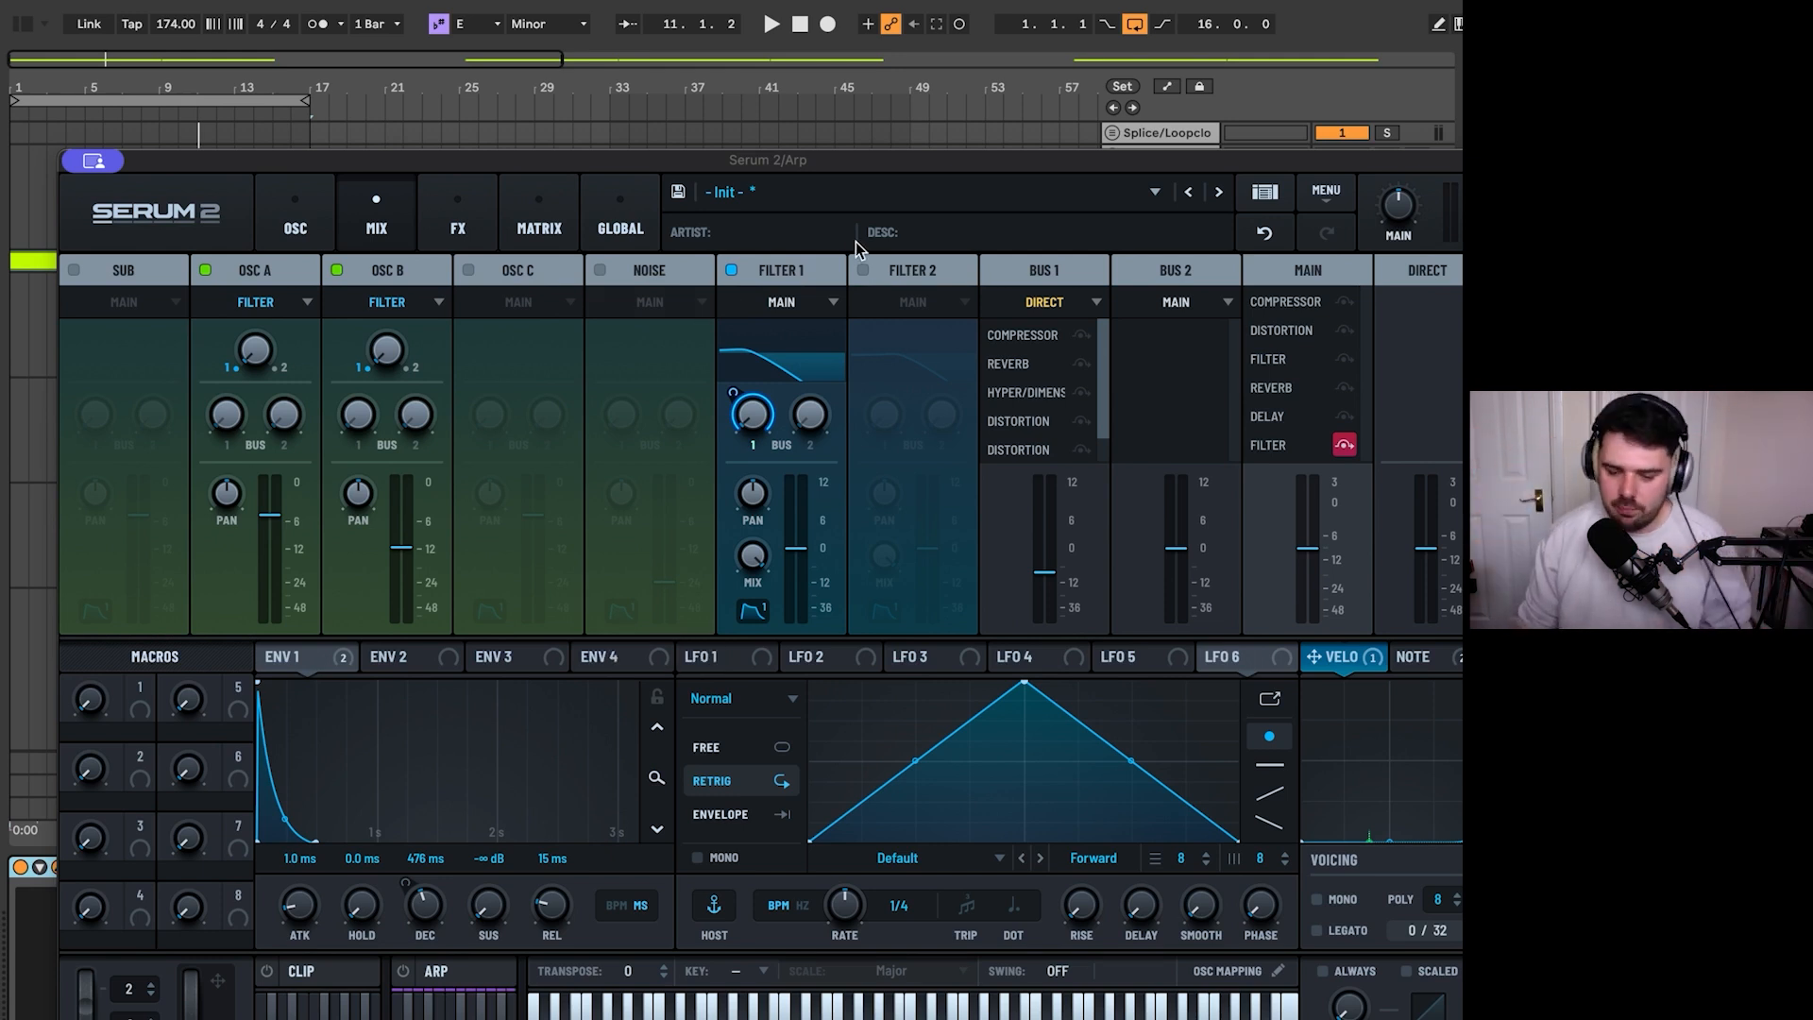
- Route Bus 1's output to Main and audition the loop
click(1028, 294)
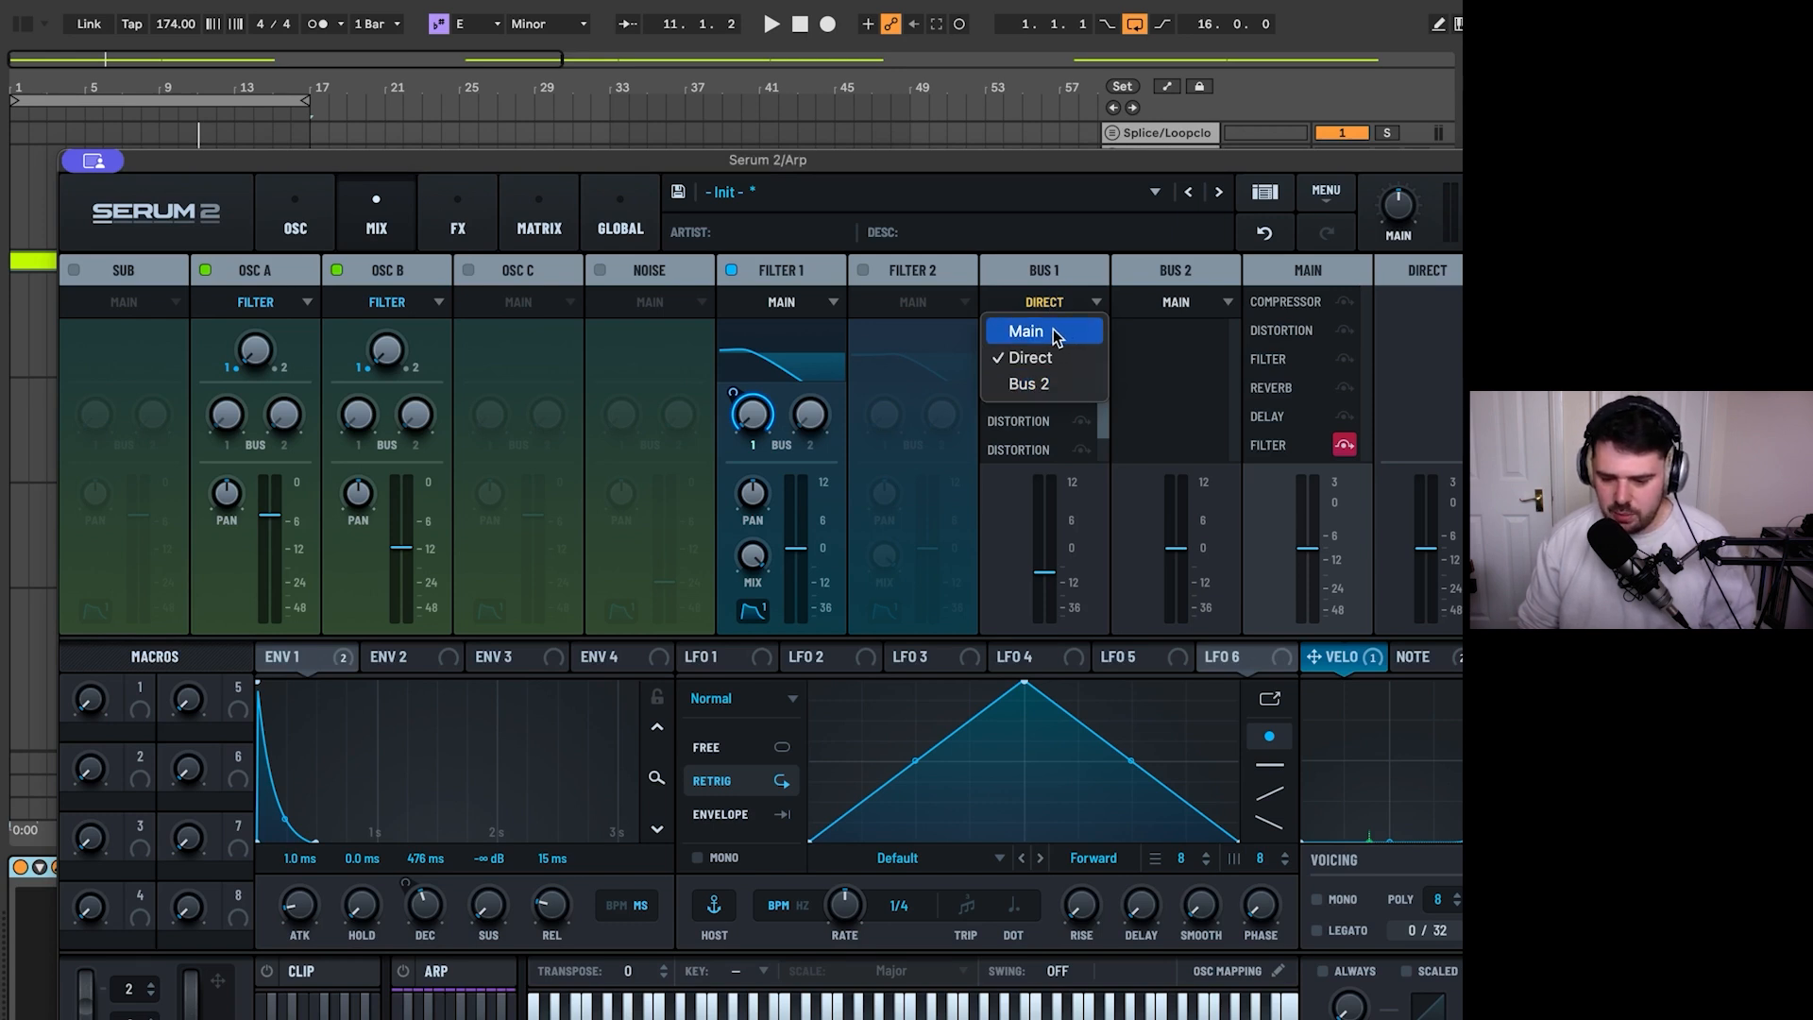
click(1003, 337)
key(space)
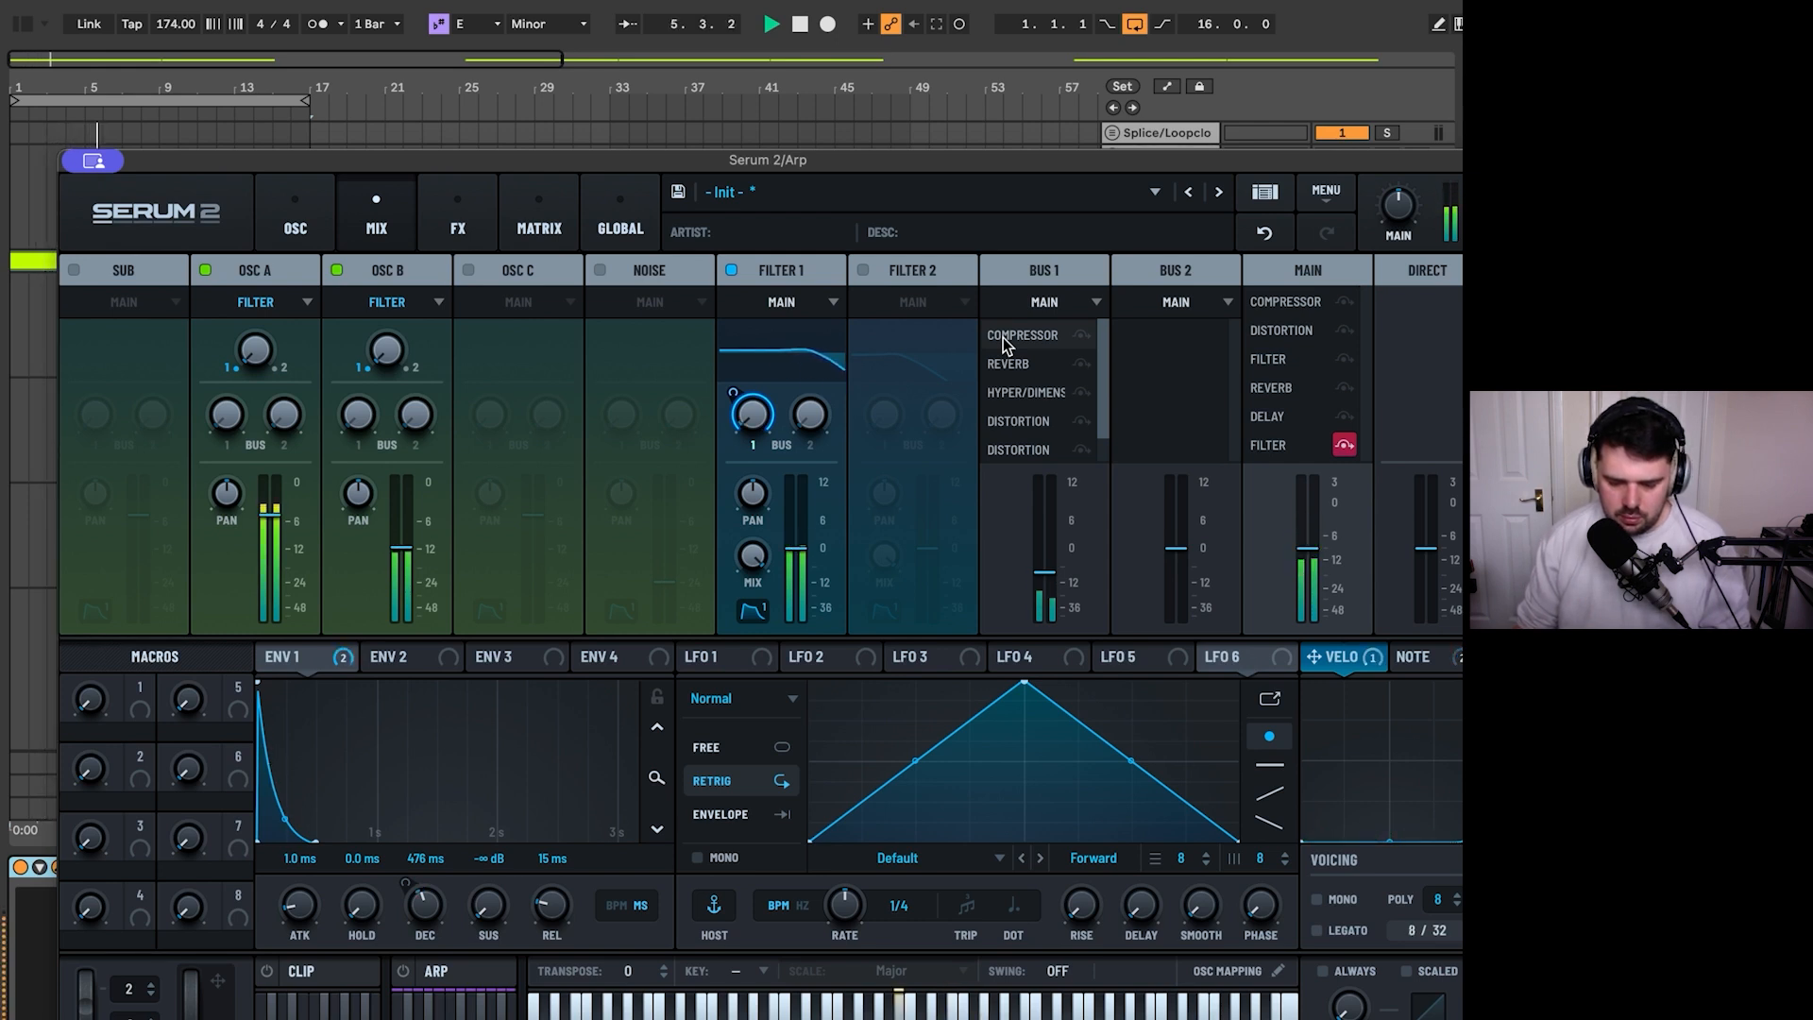
key(space)
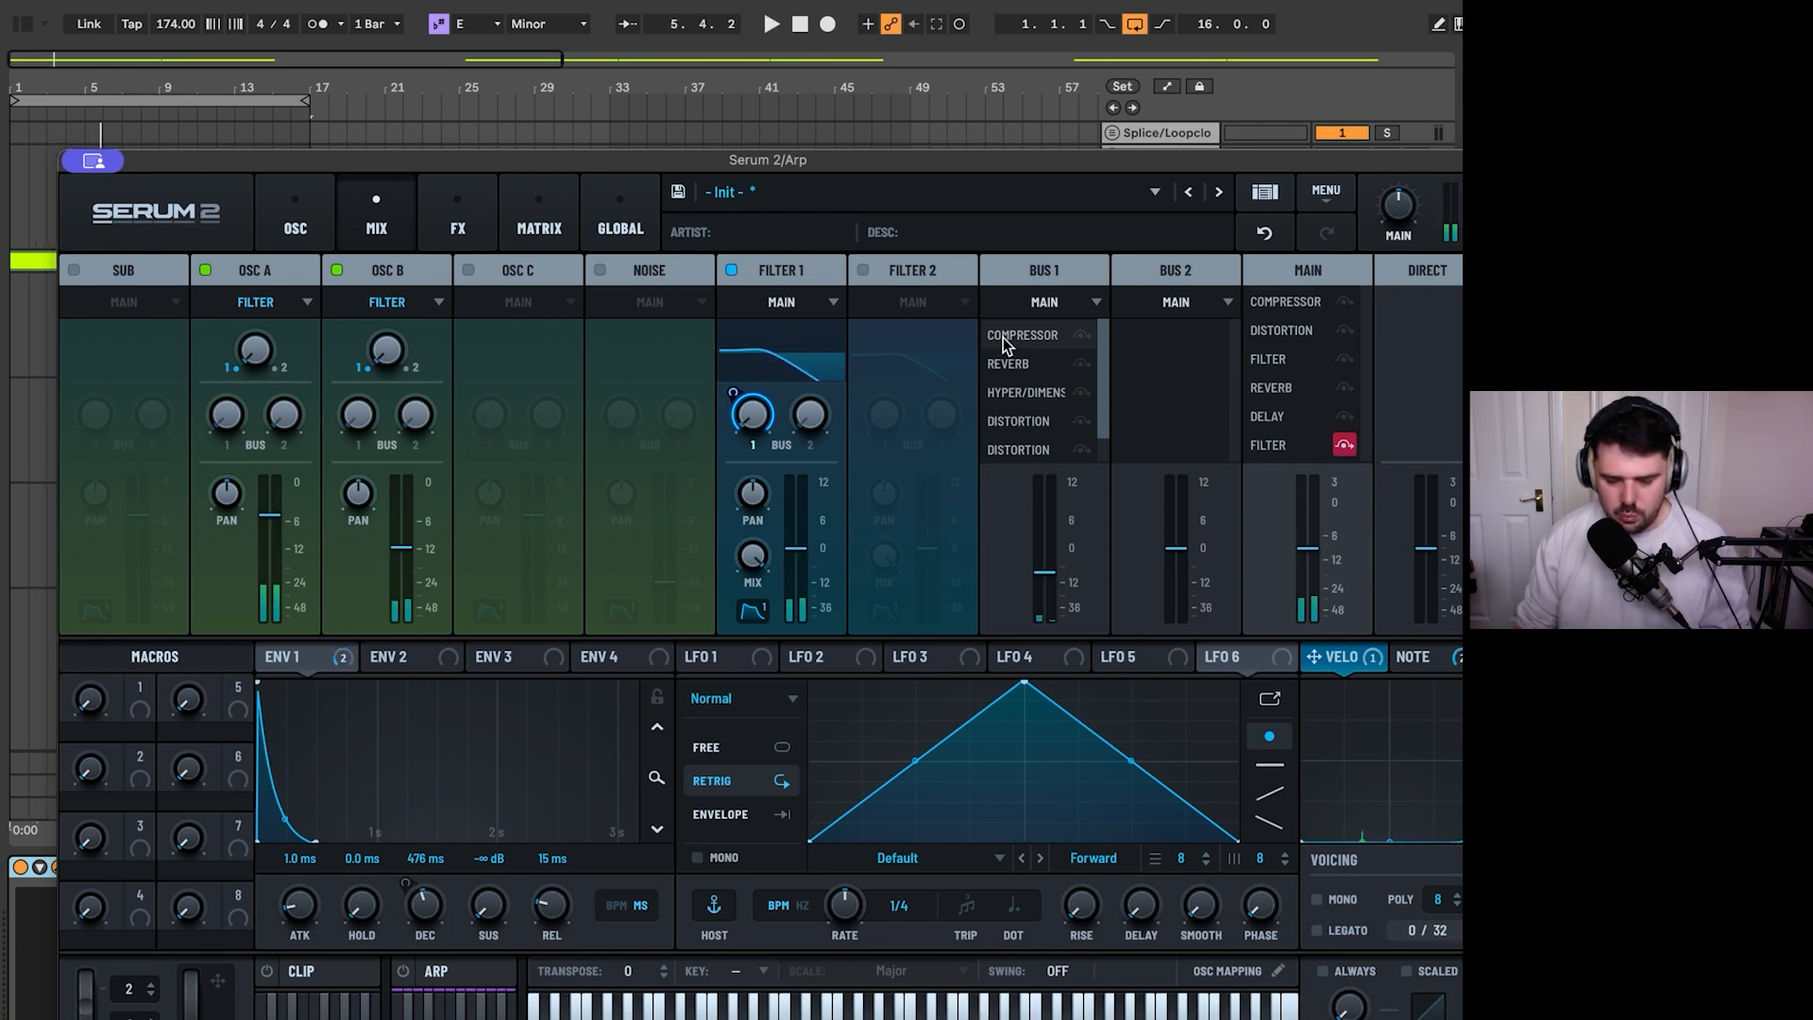
- Add a Bode effect at the end of the Bus 1 effects chain
click(458, 224)
click(212, 270)
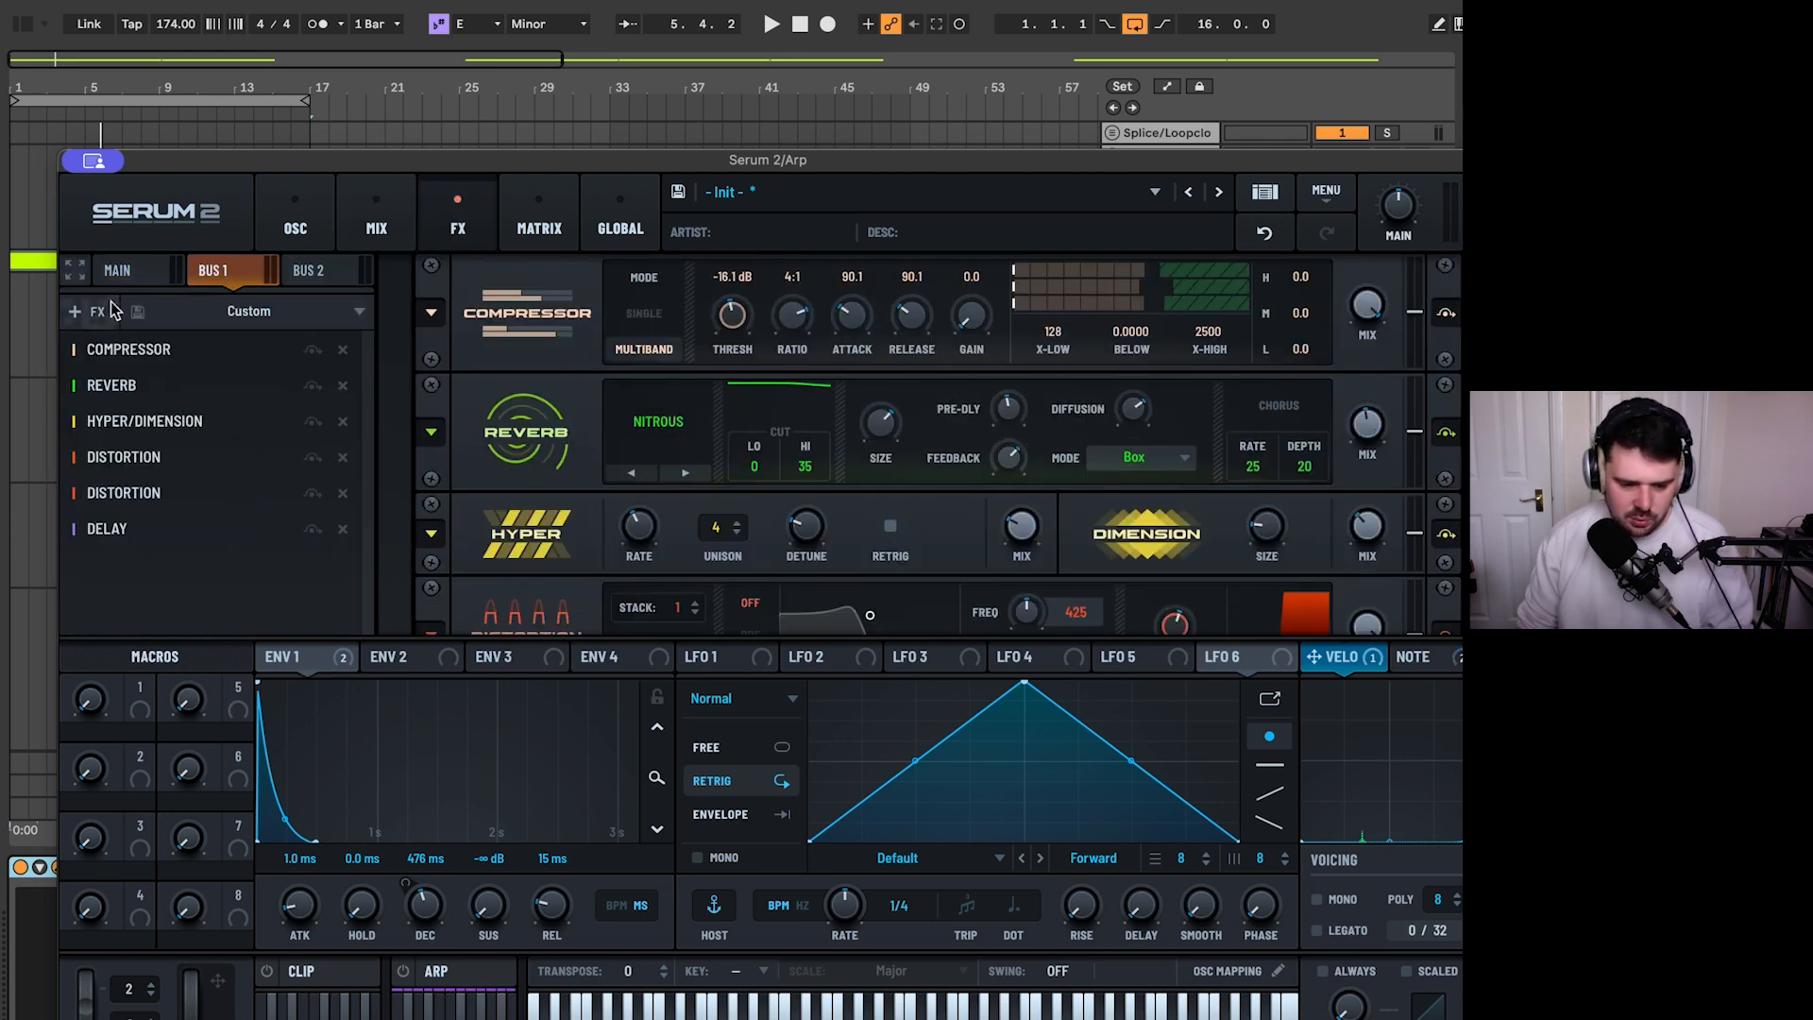
click(99, 310)
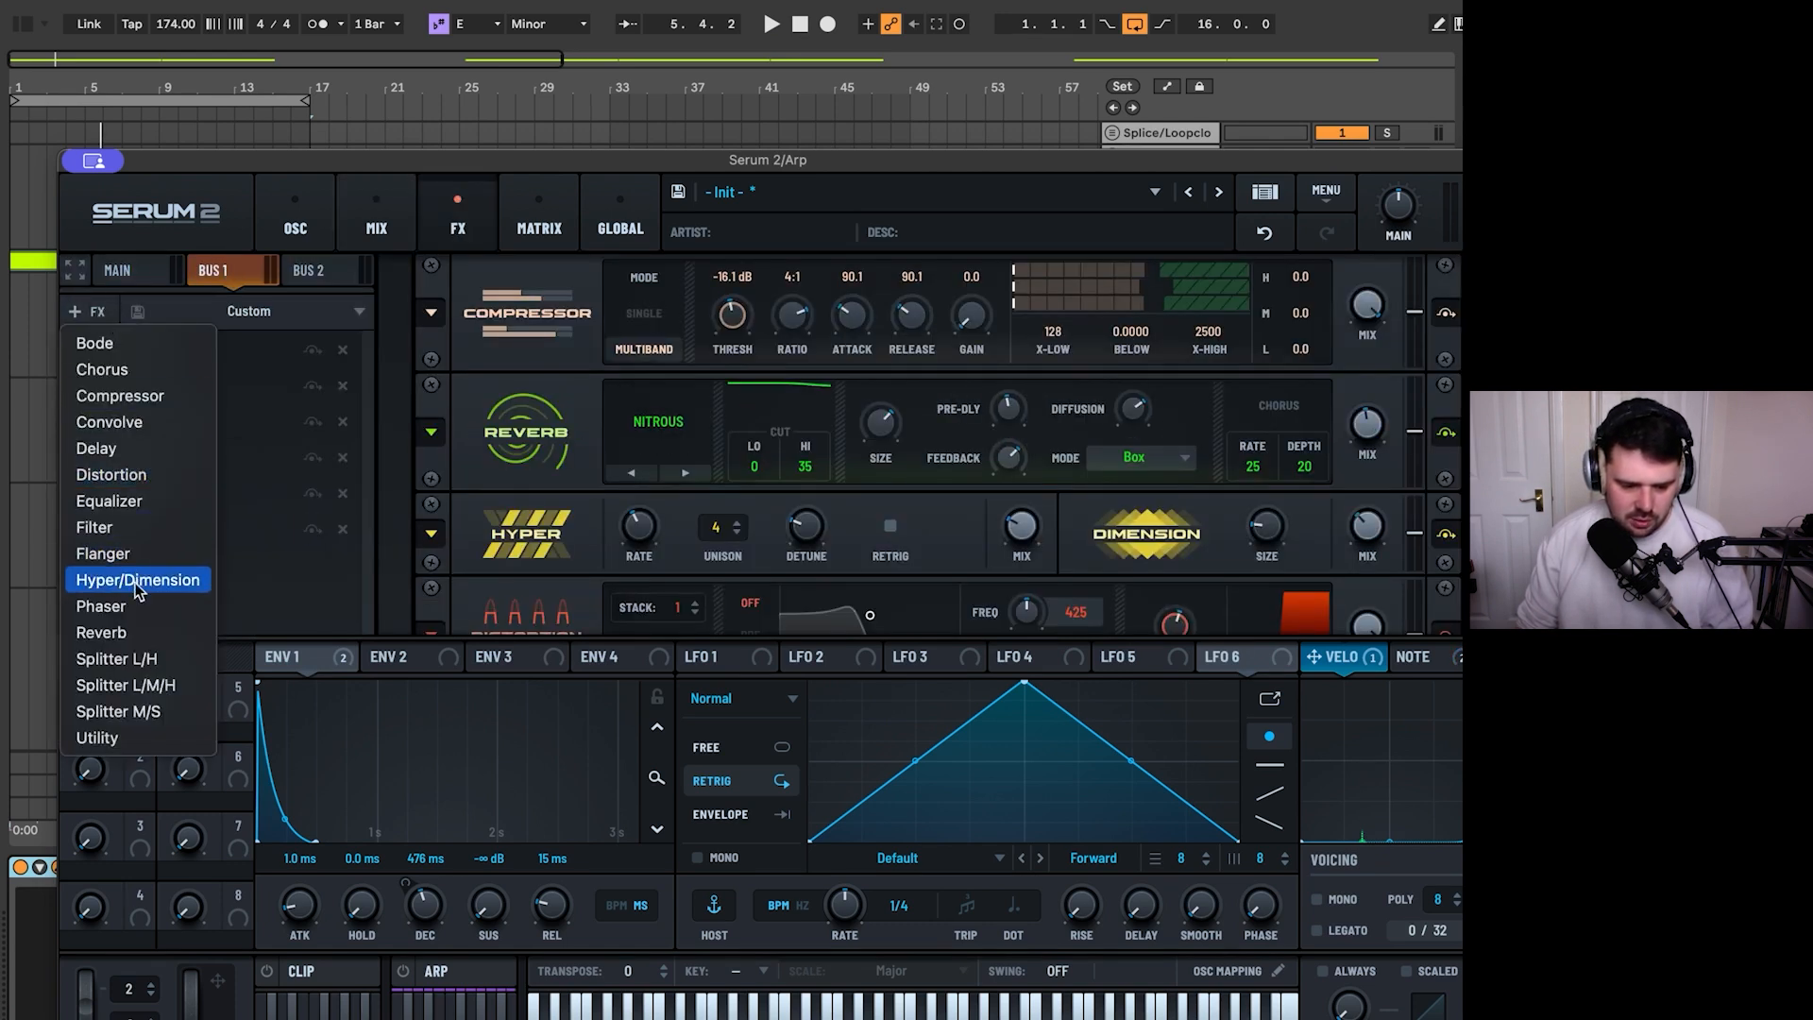
click(132, 343)
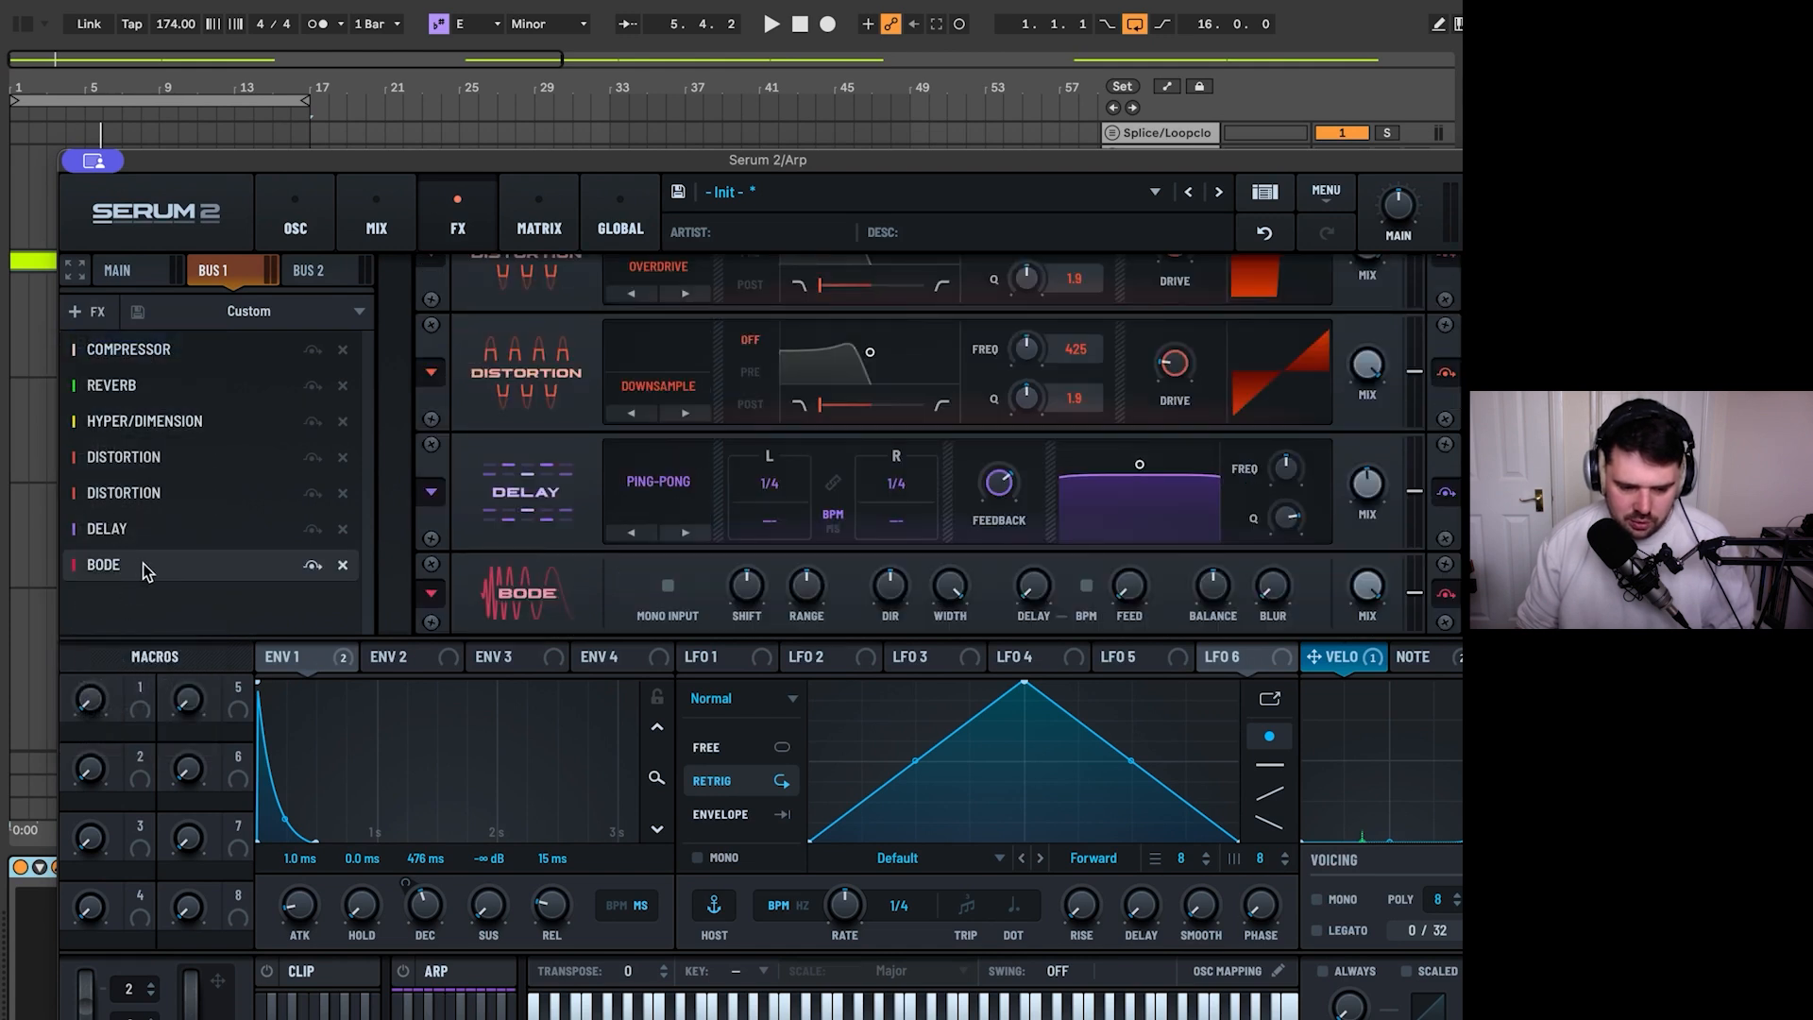
- Adjust the Bode's Shift while the loop plays and turn on its Mono Input
drag(751, 588, 753, 539)
key(space)
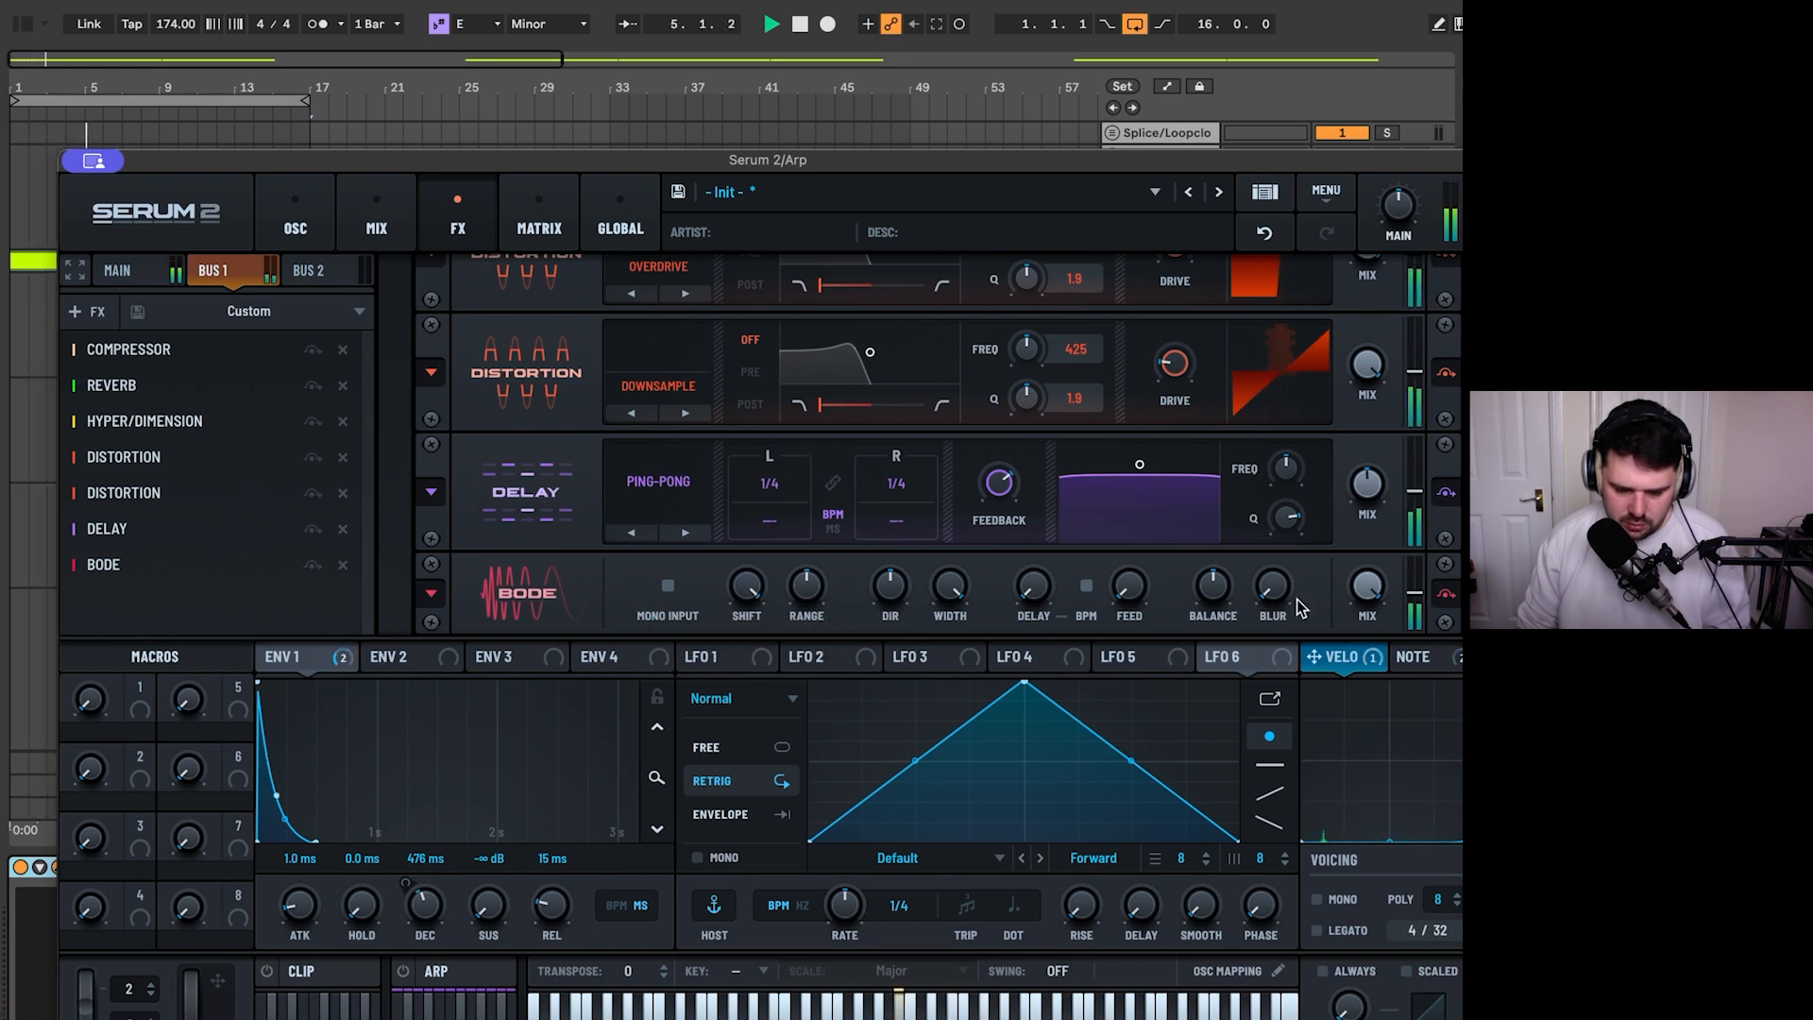
drag(746, 586, 734, 667)
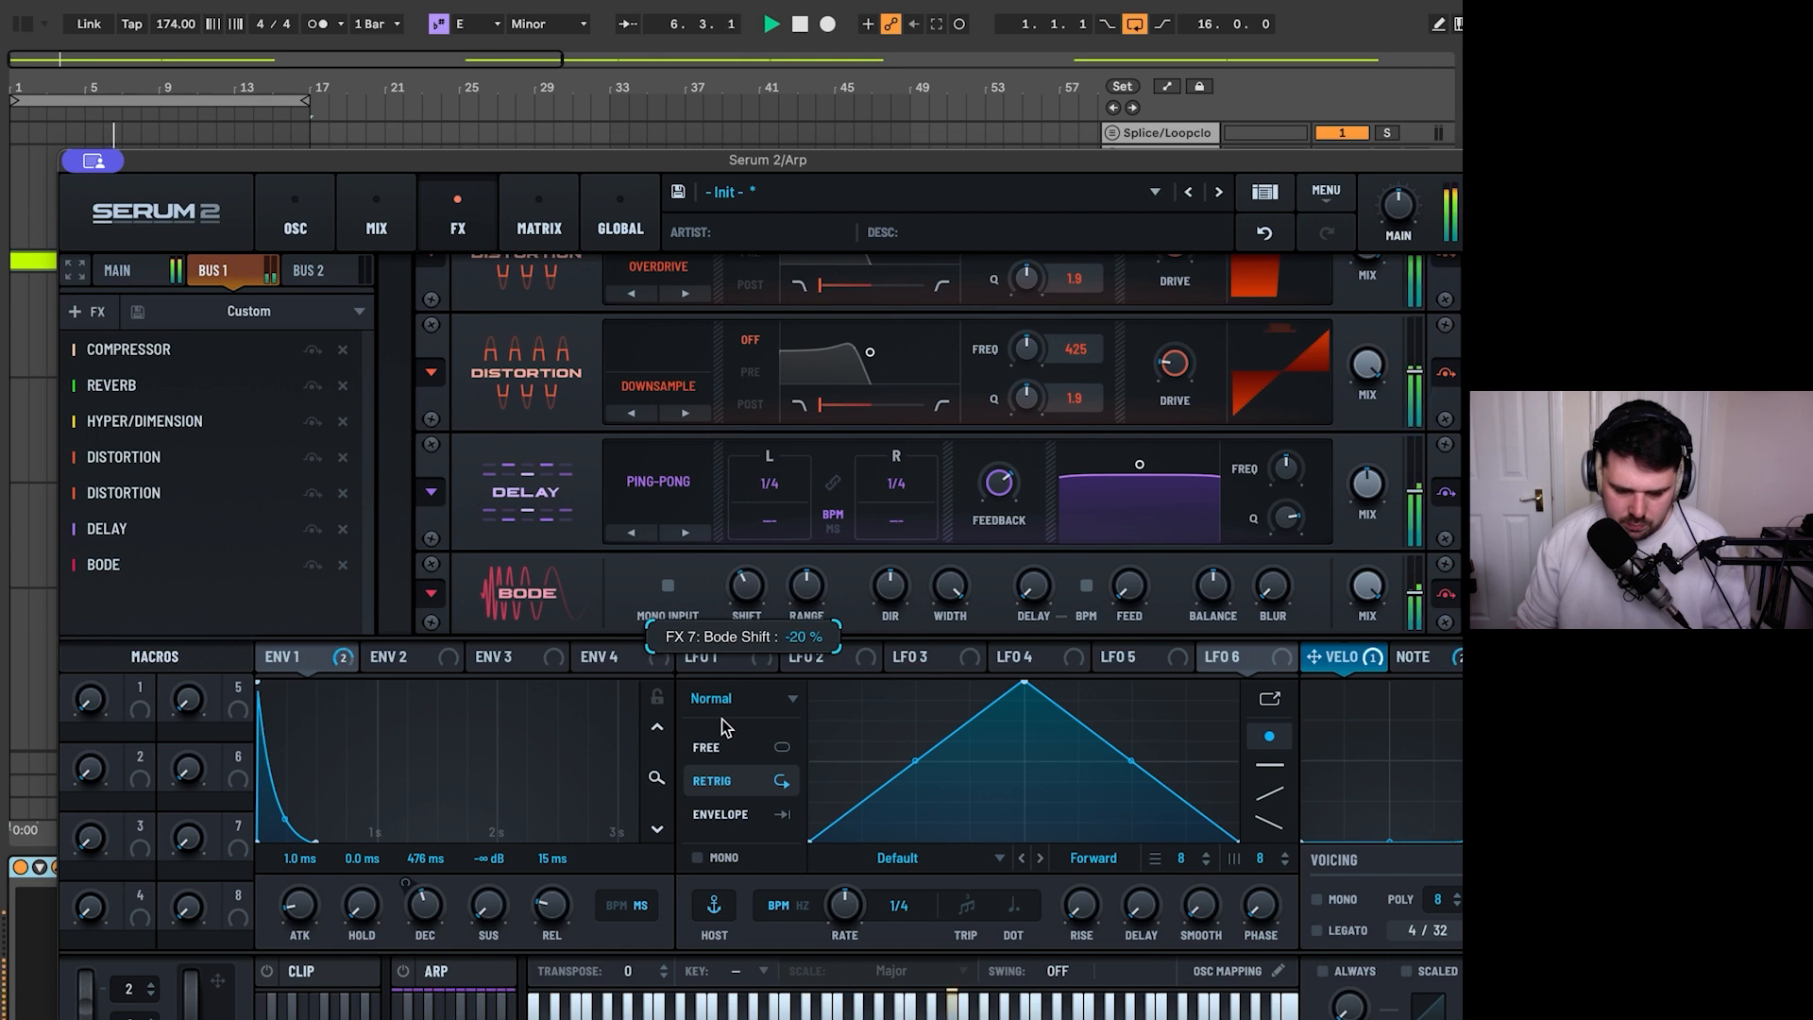
click(669, 587)
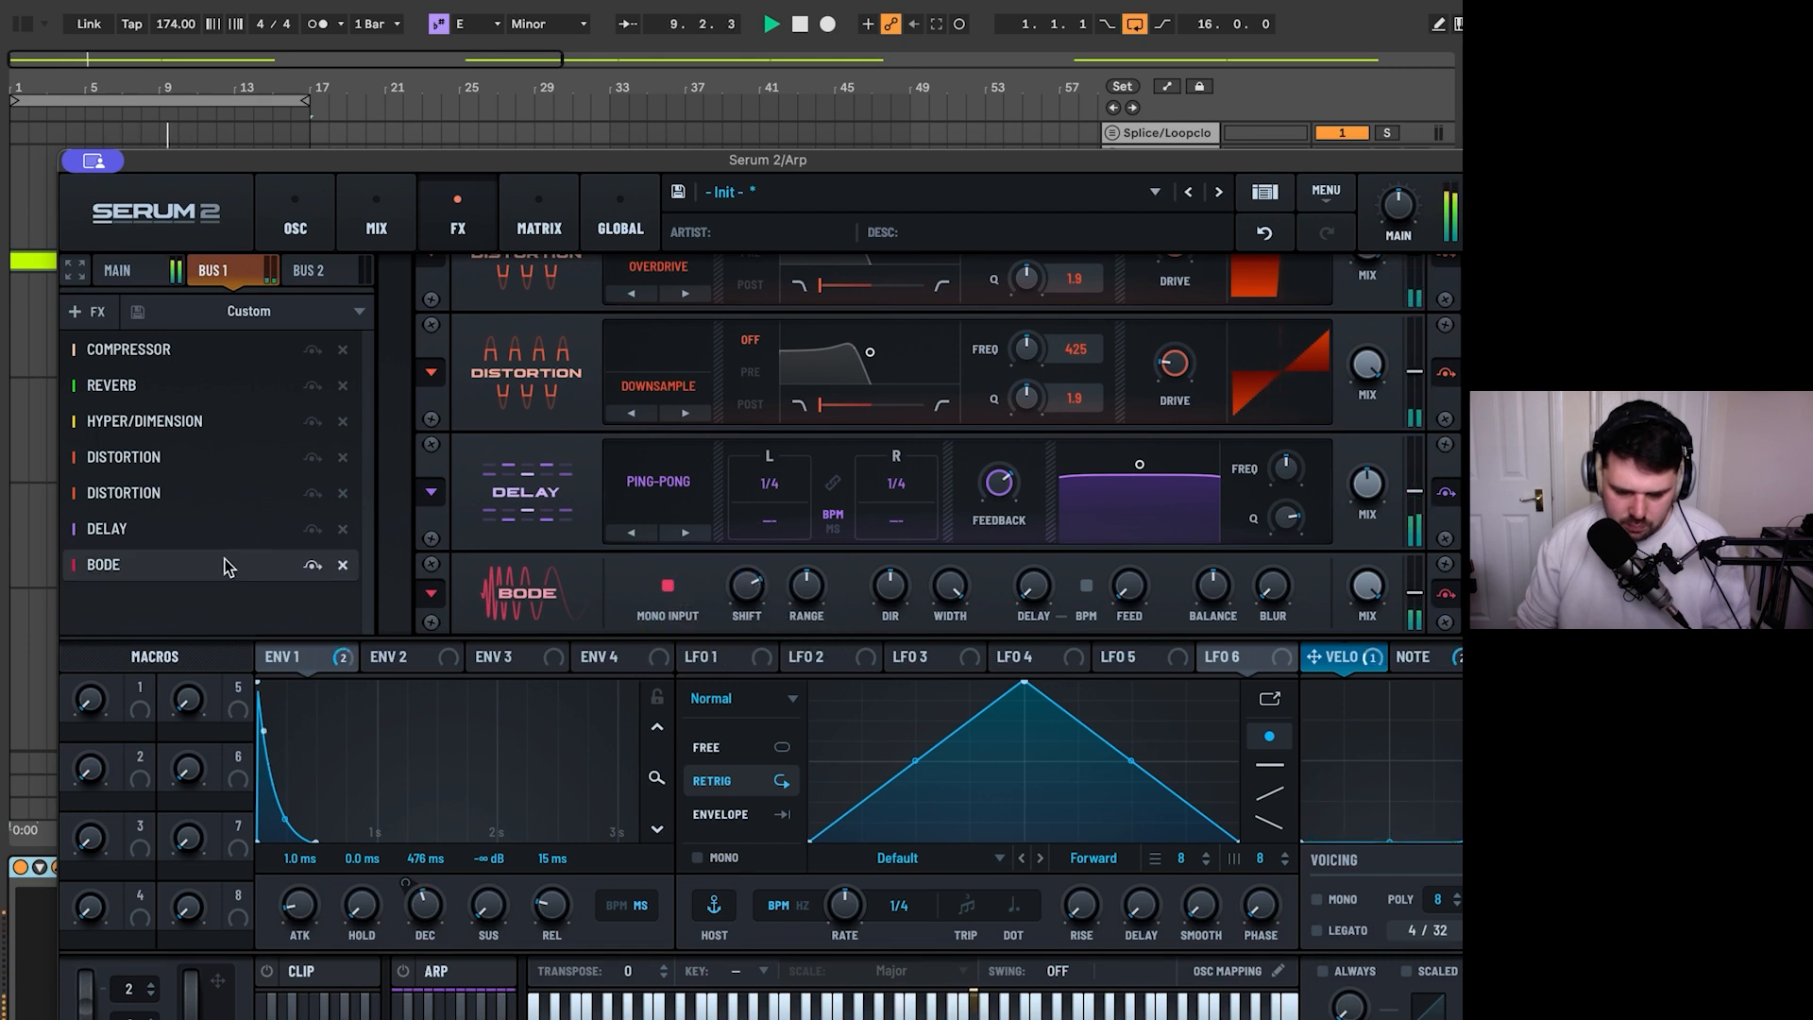
key(space)
- Route Bus 1's output back to Direct in the mixer and start the loop
click(376, 227)
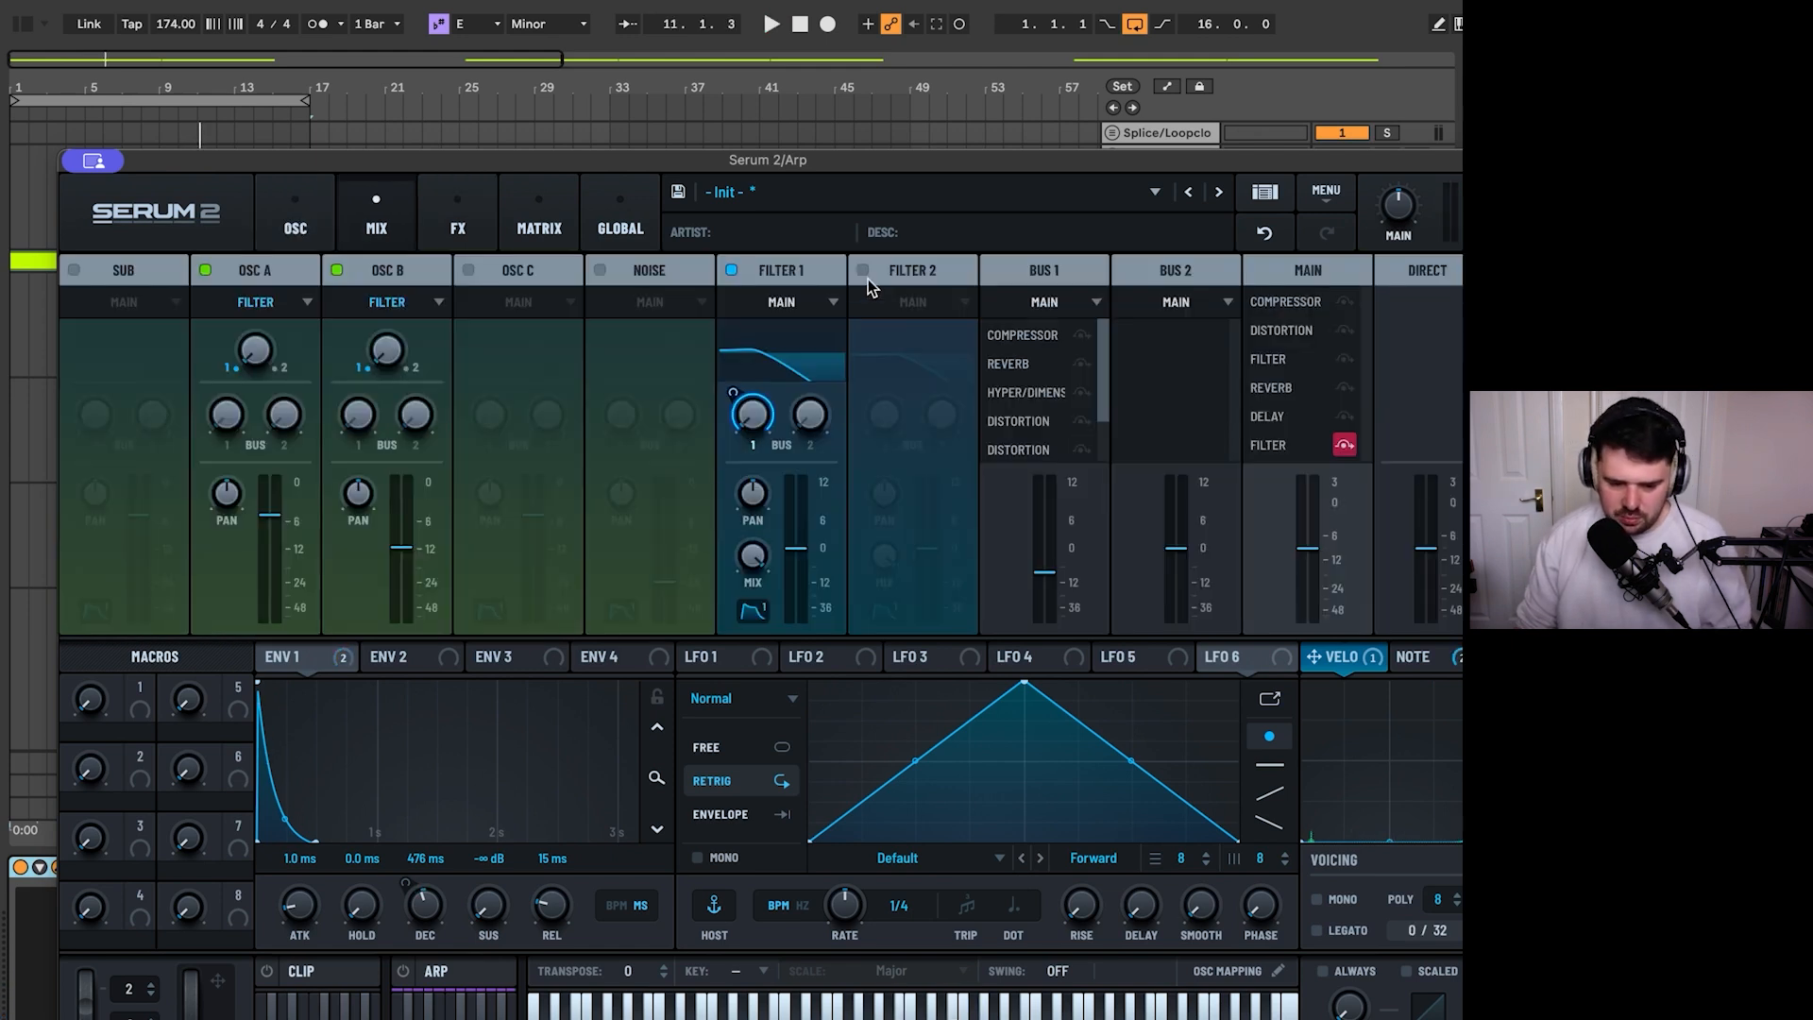
click(1044, 302)
click(1048, 359)
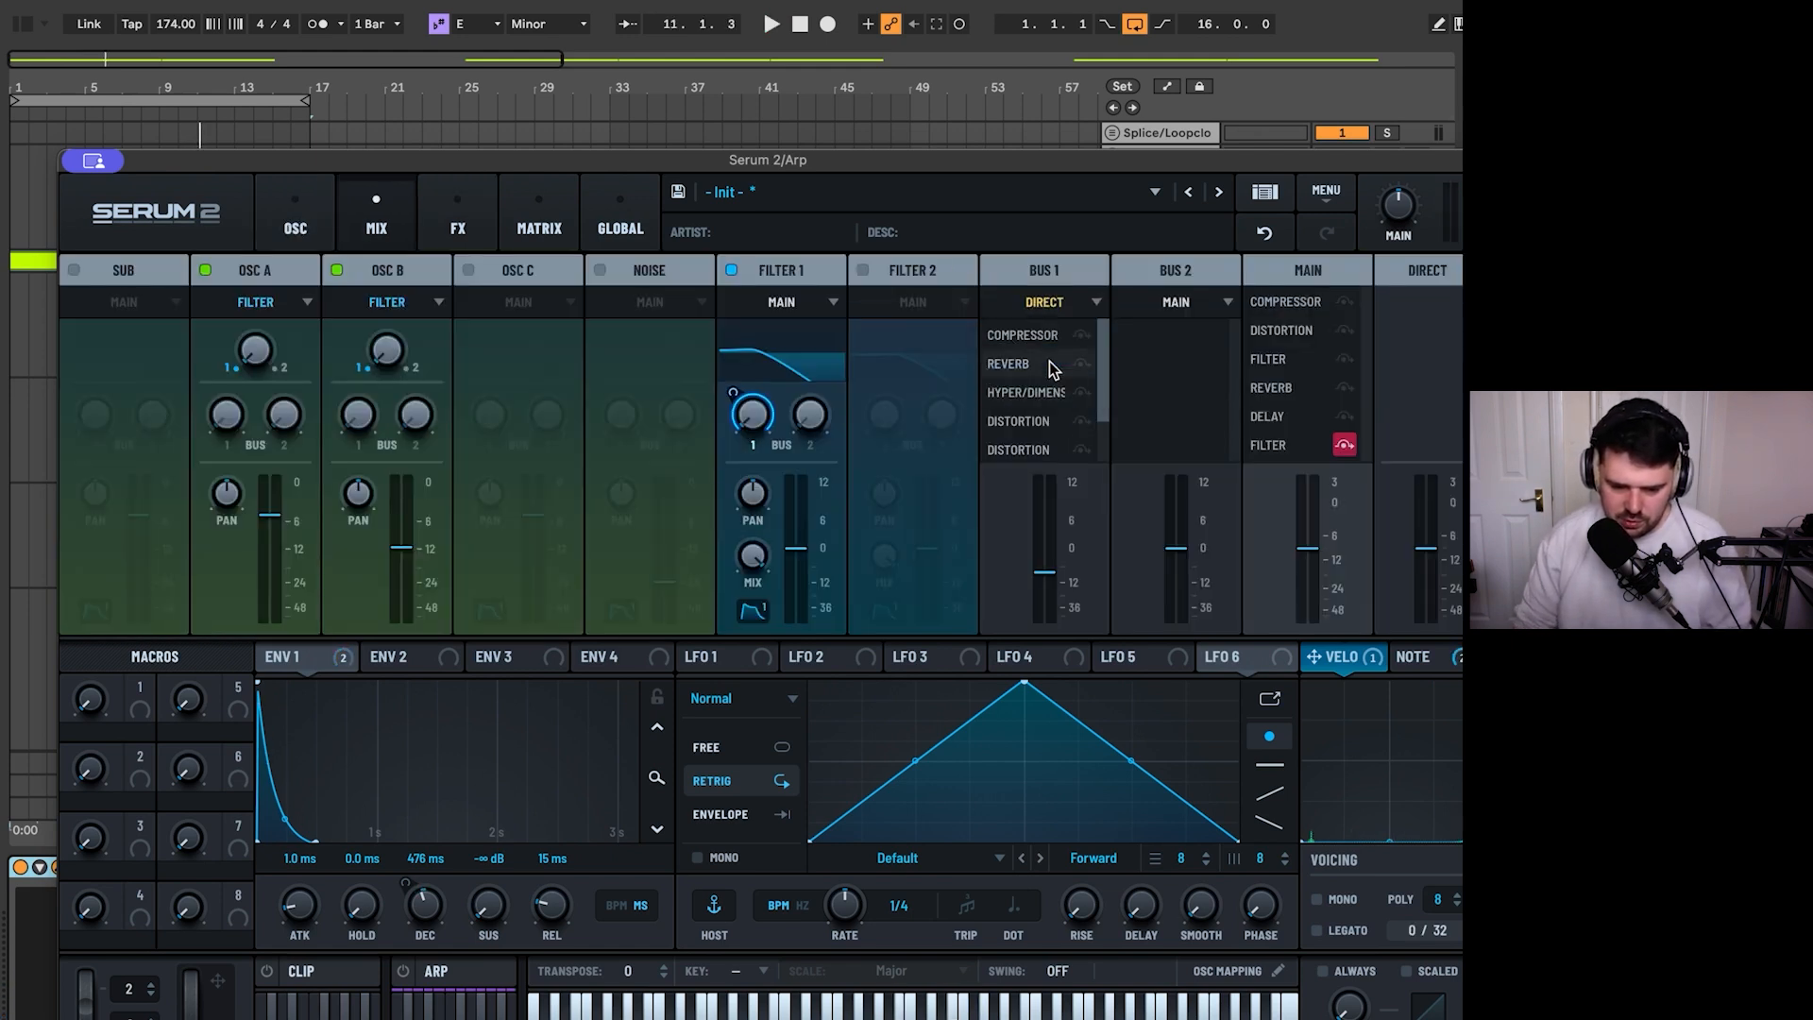
key(space)
- Assign LFO 1 as a modulation source to the Shift of the Bode on Bus 1
click(452, 228)
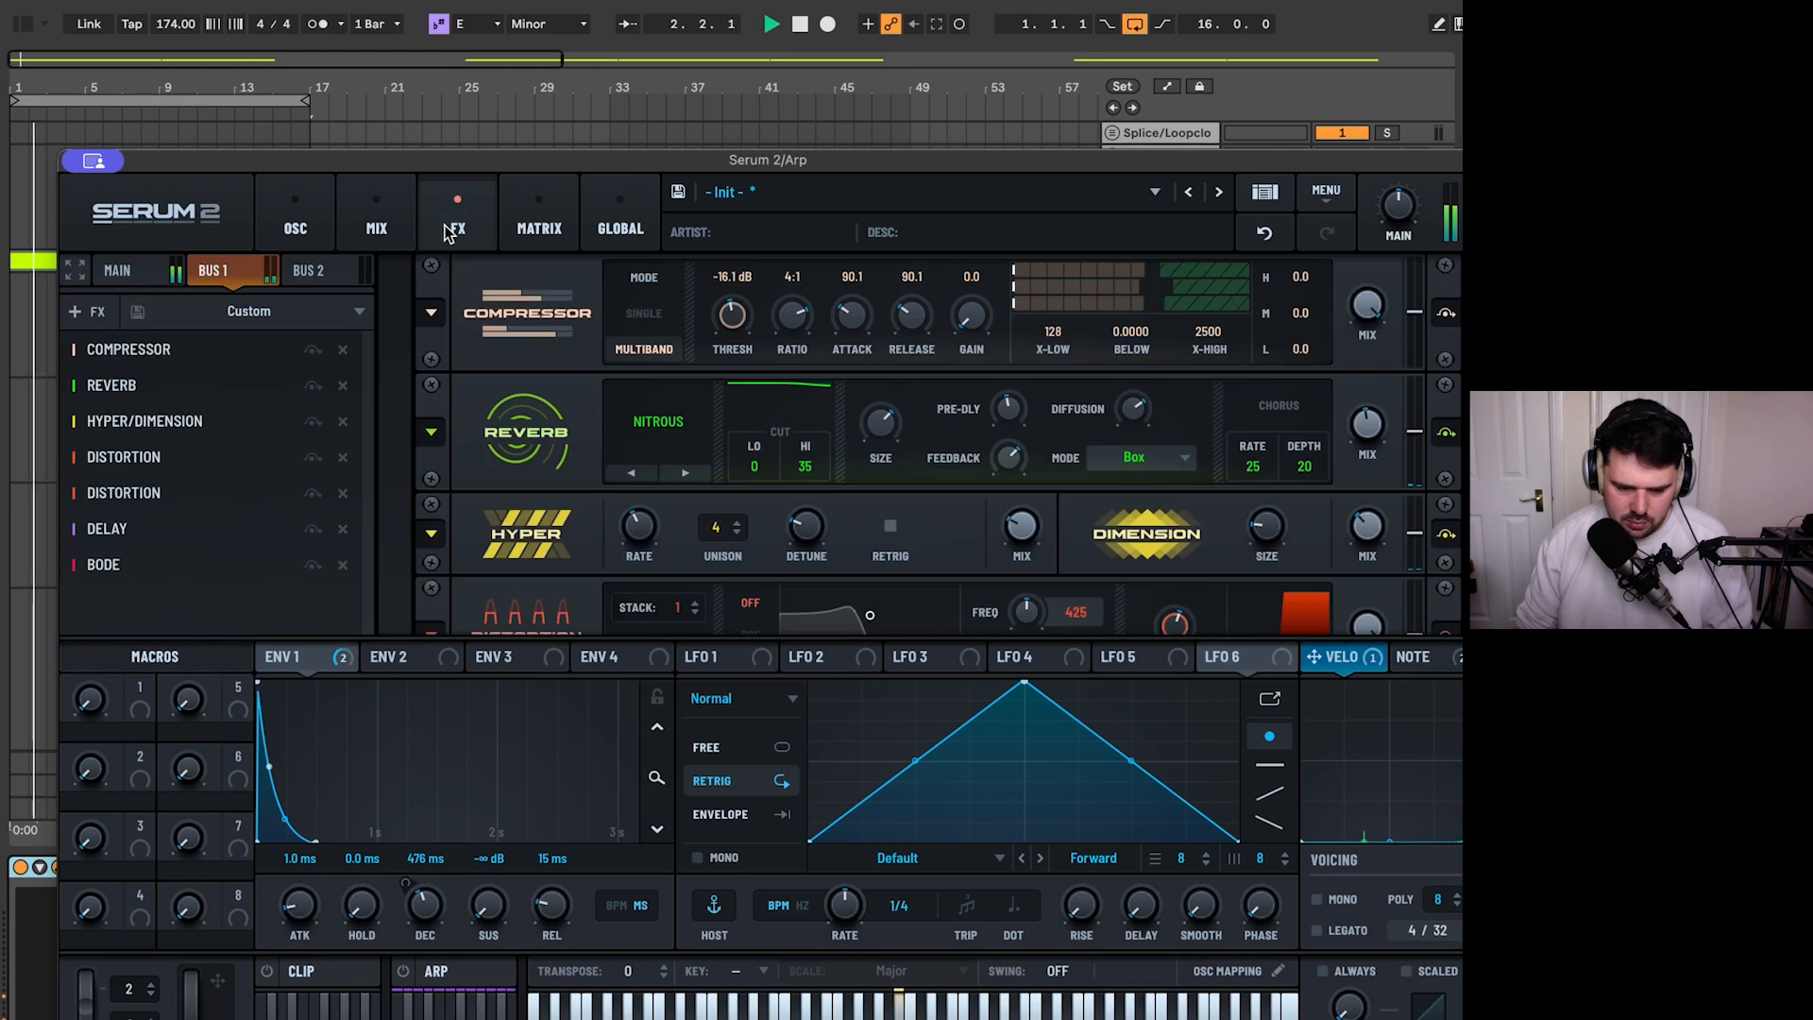
scroll(1226, 493, down, 2)
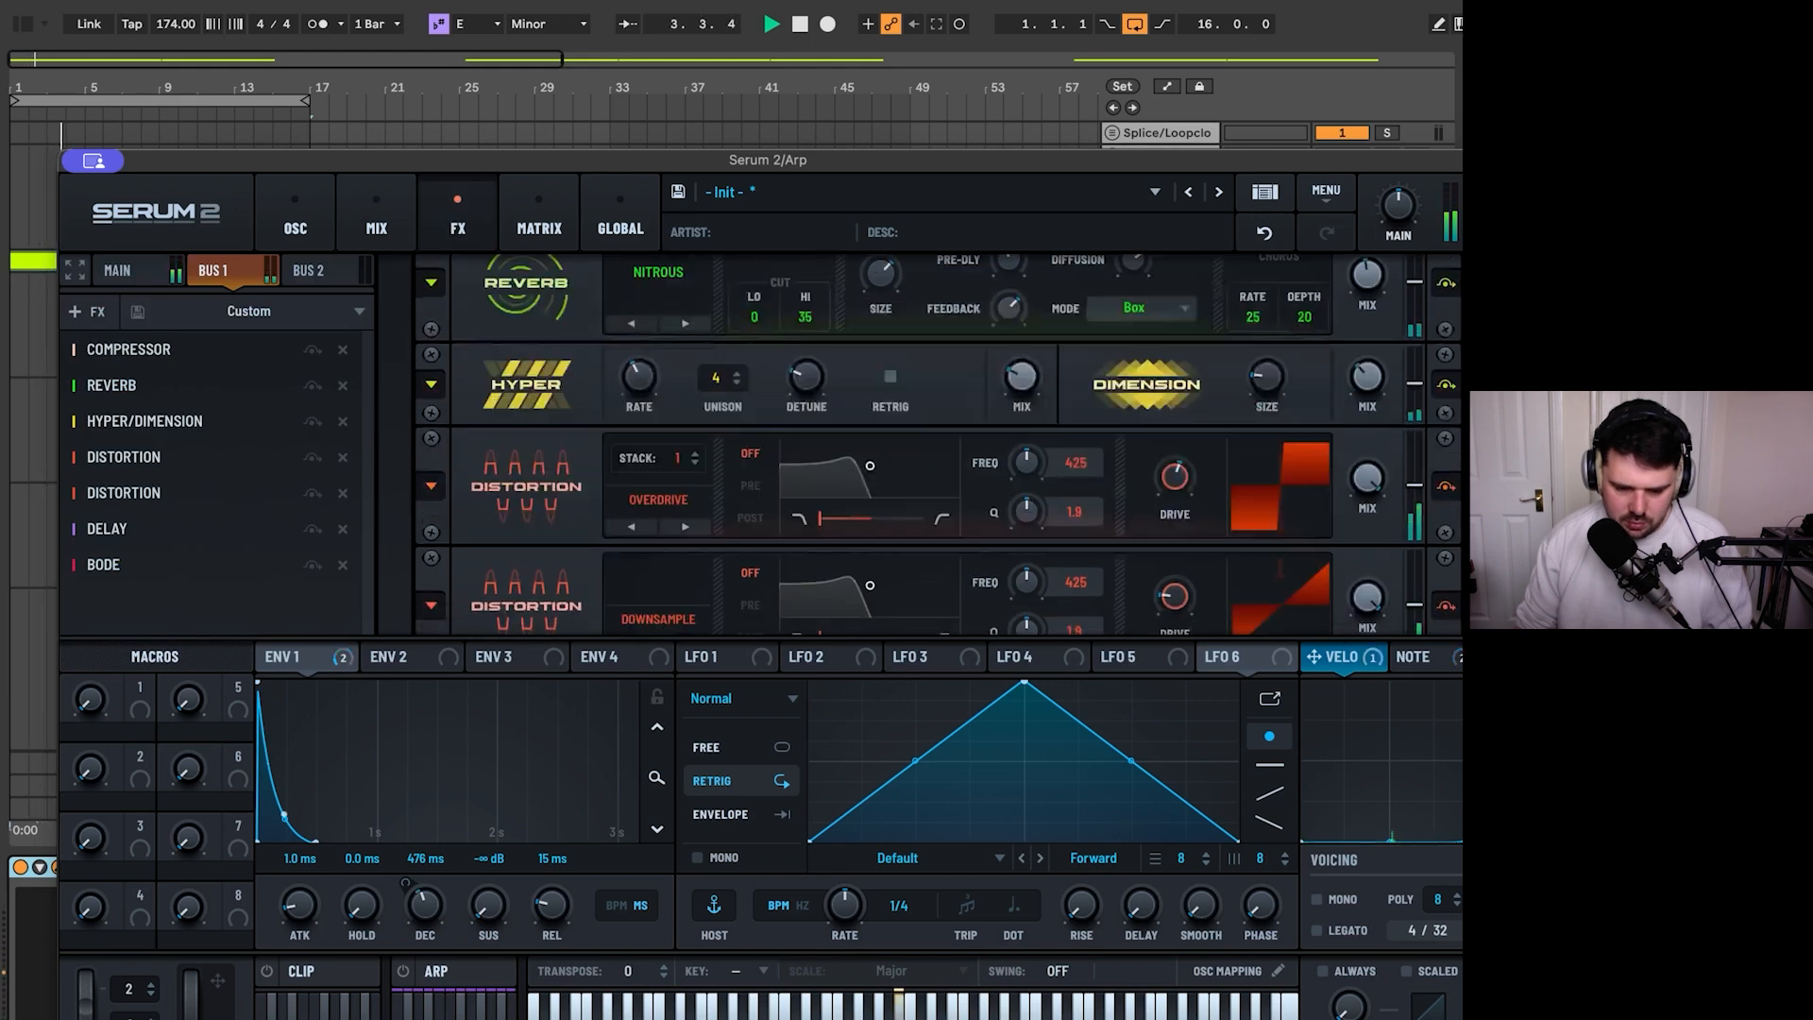
scroll(1112, 604, down, 3)
drag(728, 665, 744, 595)
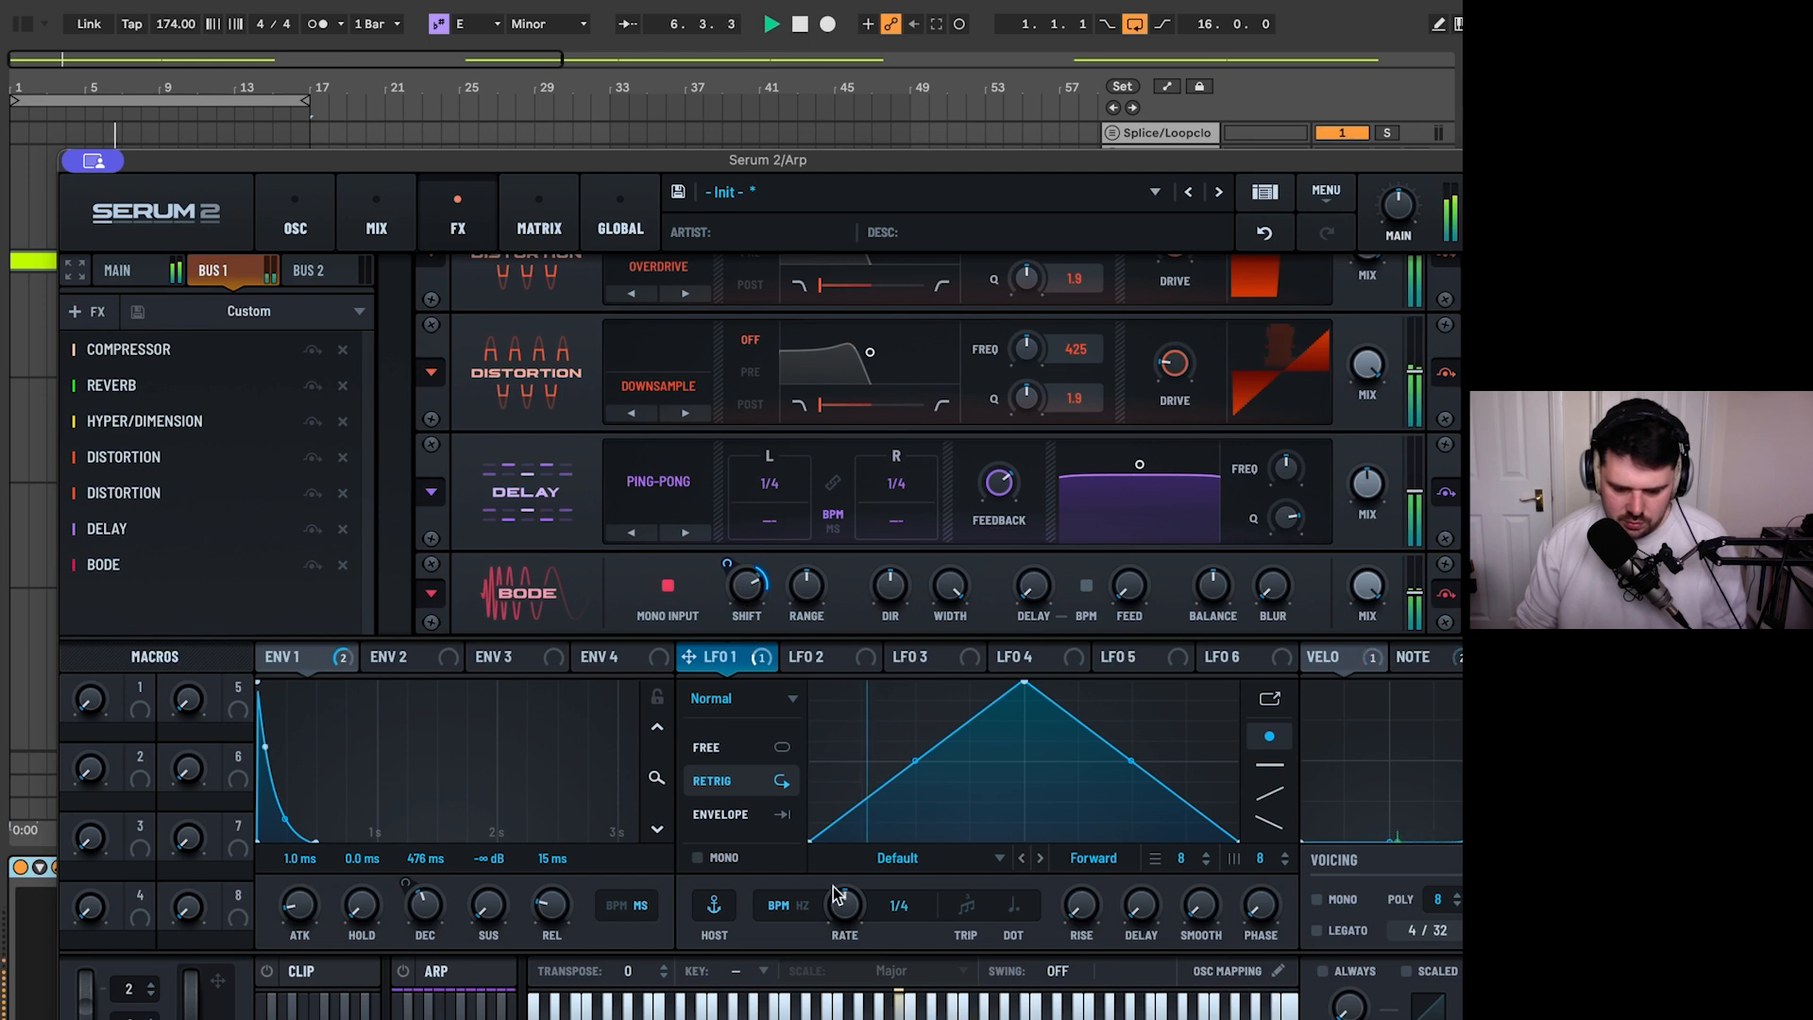
- Switch LFO 1's rate from tempo sync to Hz, set it to 1.1 Hz and put the LFO in Free mode
click(801, 905)
drag(843, 908, 833, 942)
click(746, 752)
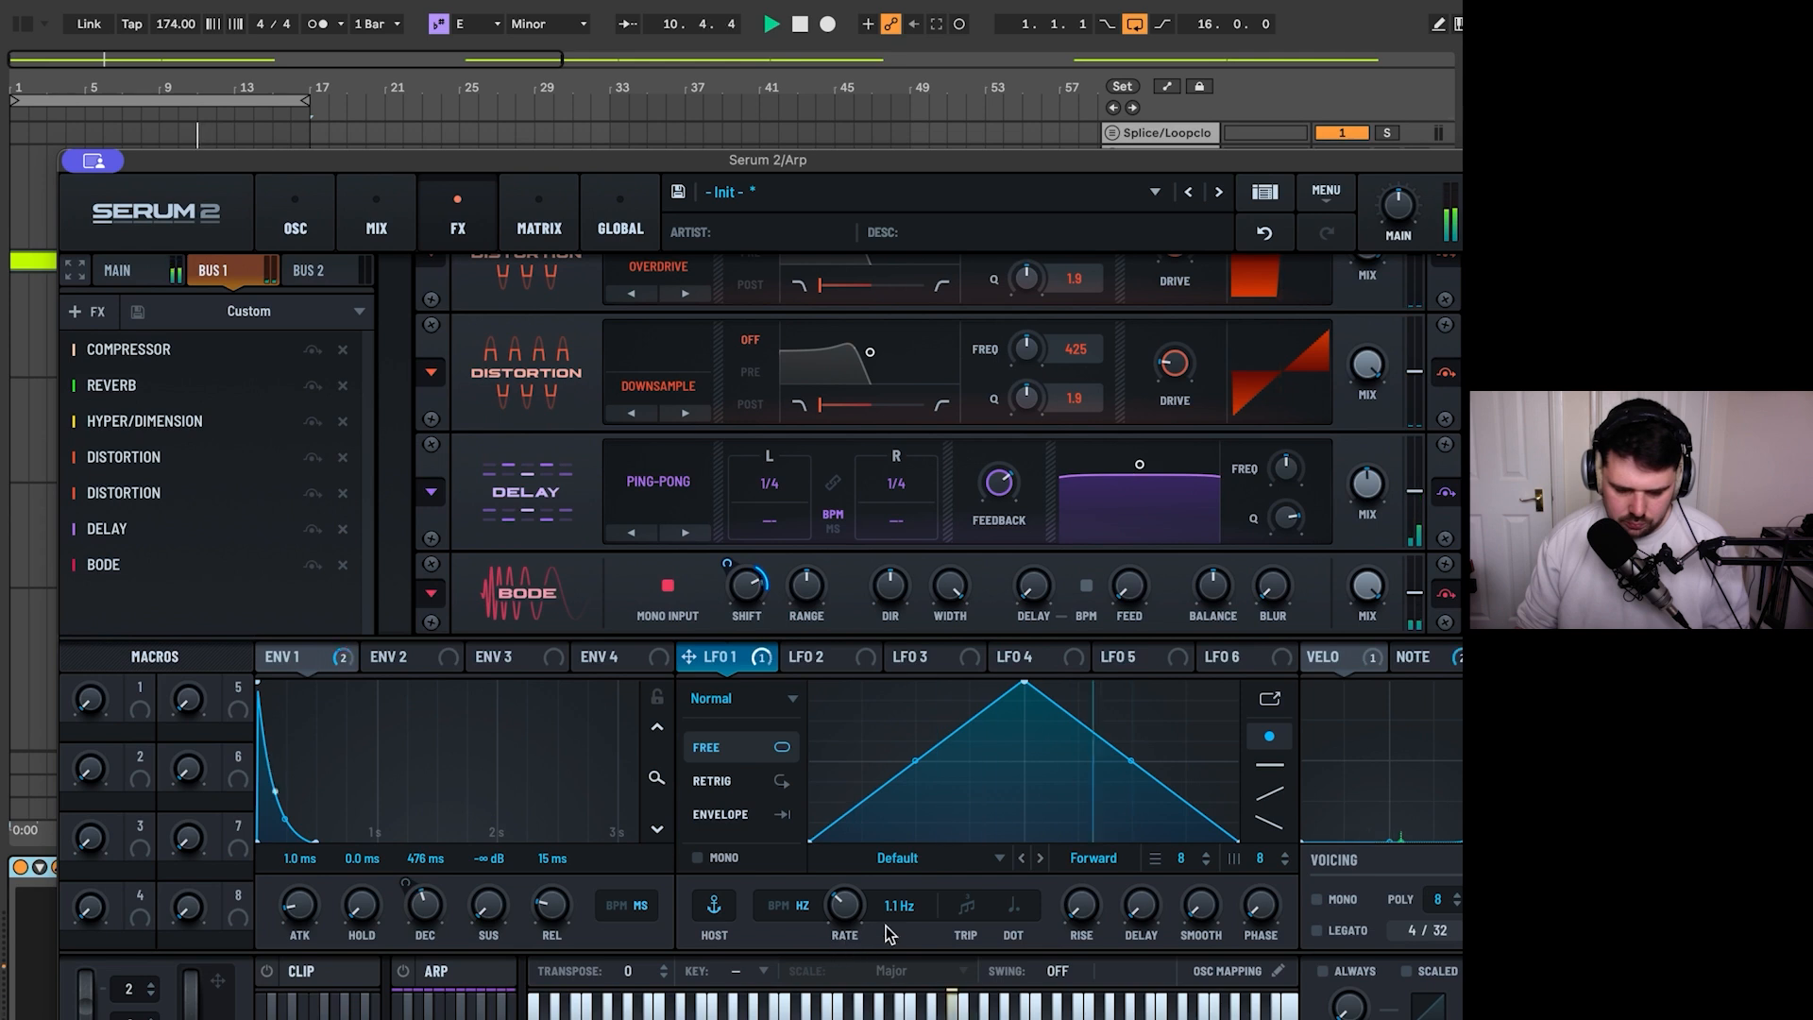
- Increase LFO 1's modulation depth on the Bode's Shift, stop playback and close the Serum 2 window
drag(728, 563, 729, 539)
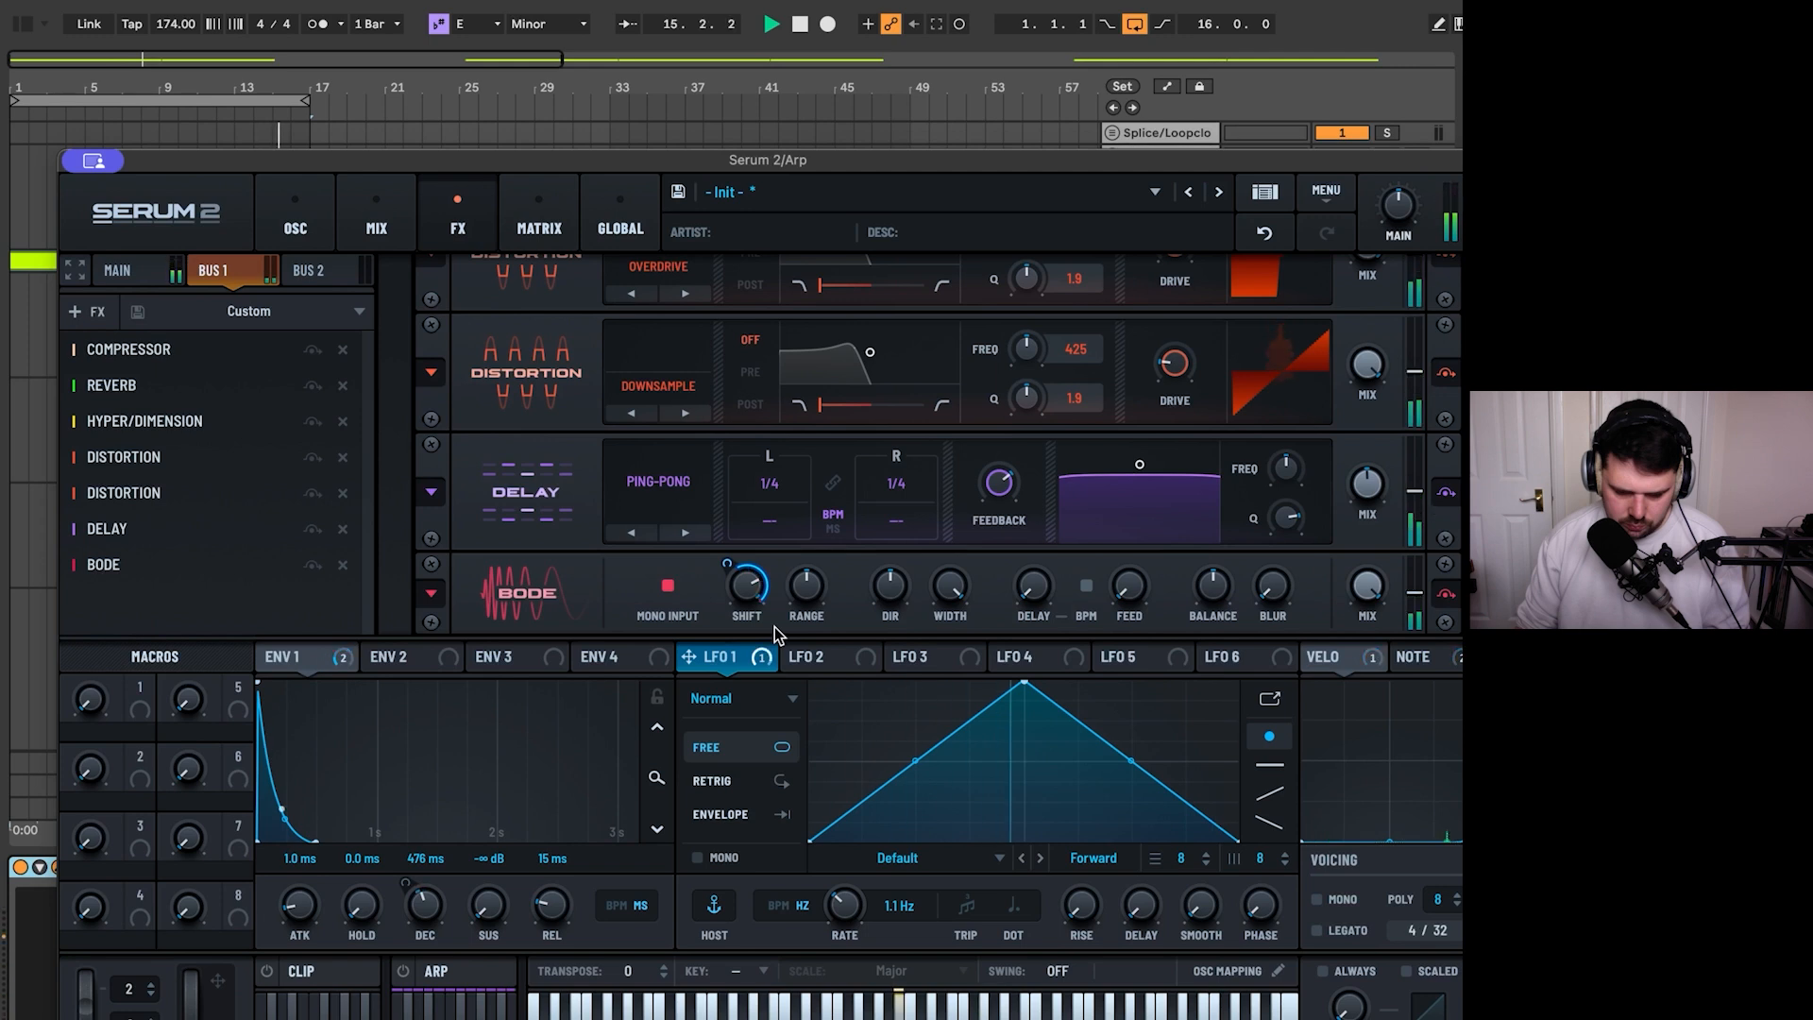
key(space)
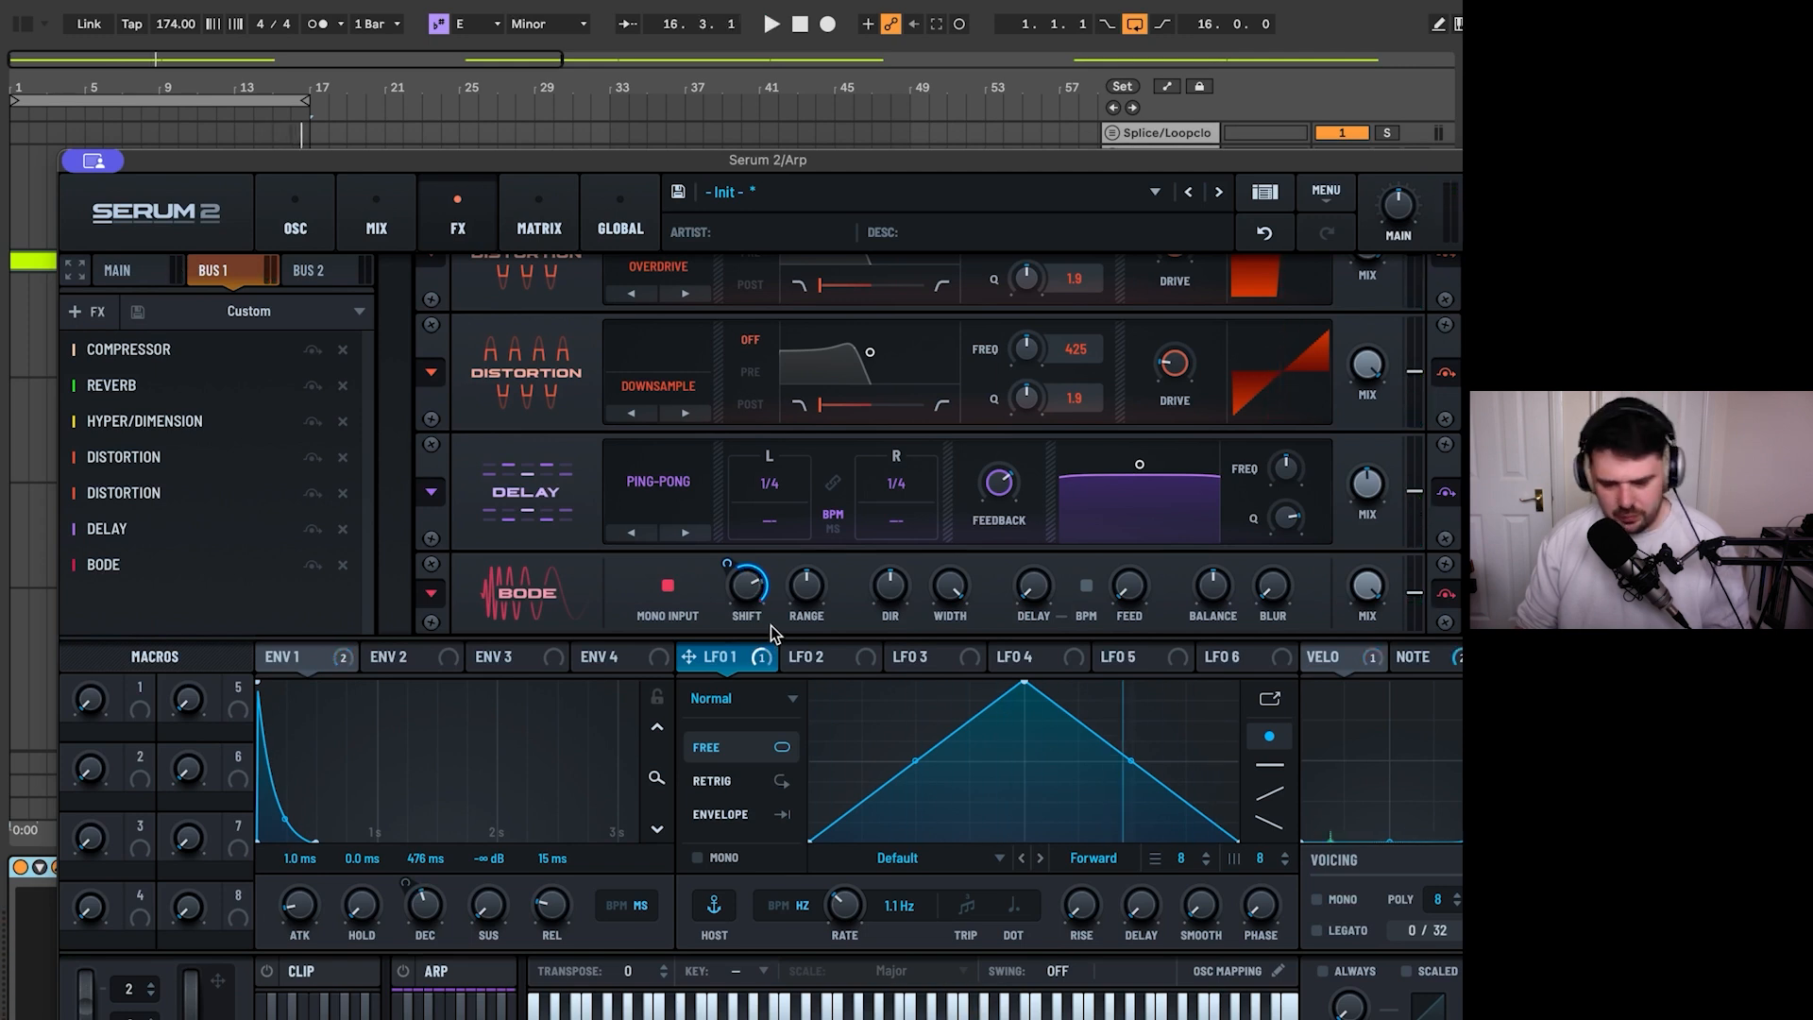
click(77, 164)
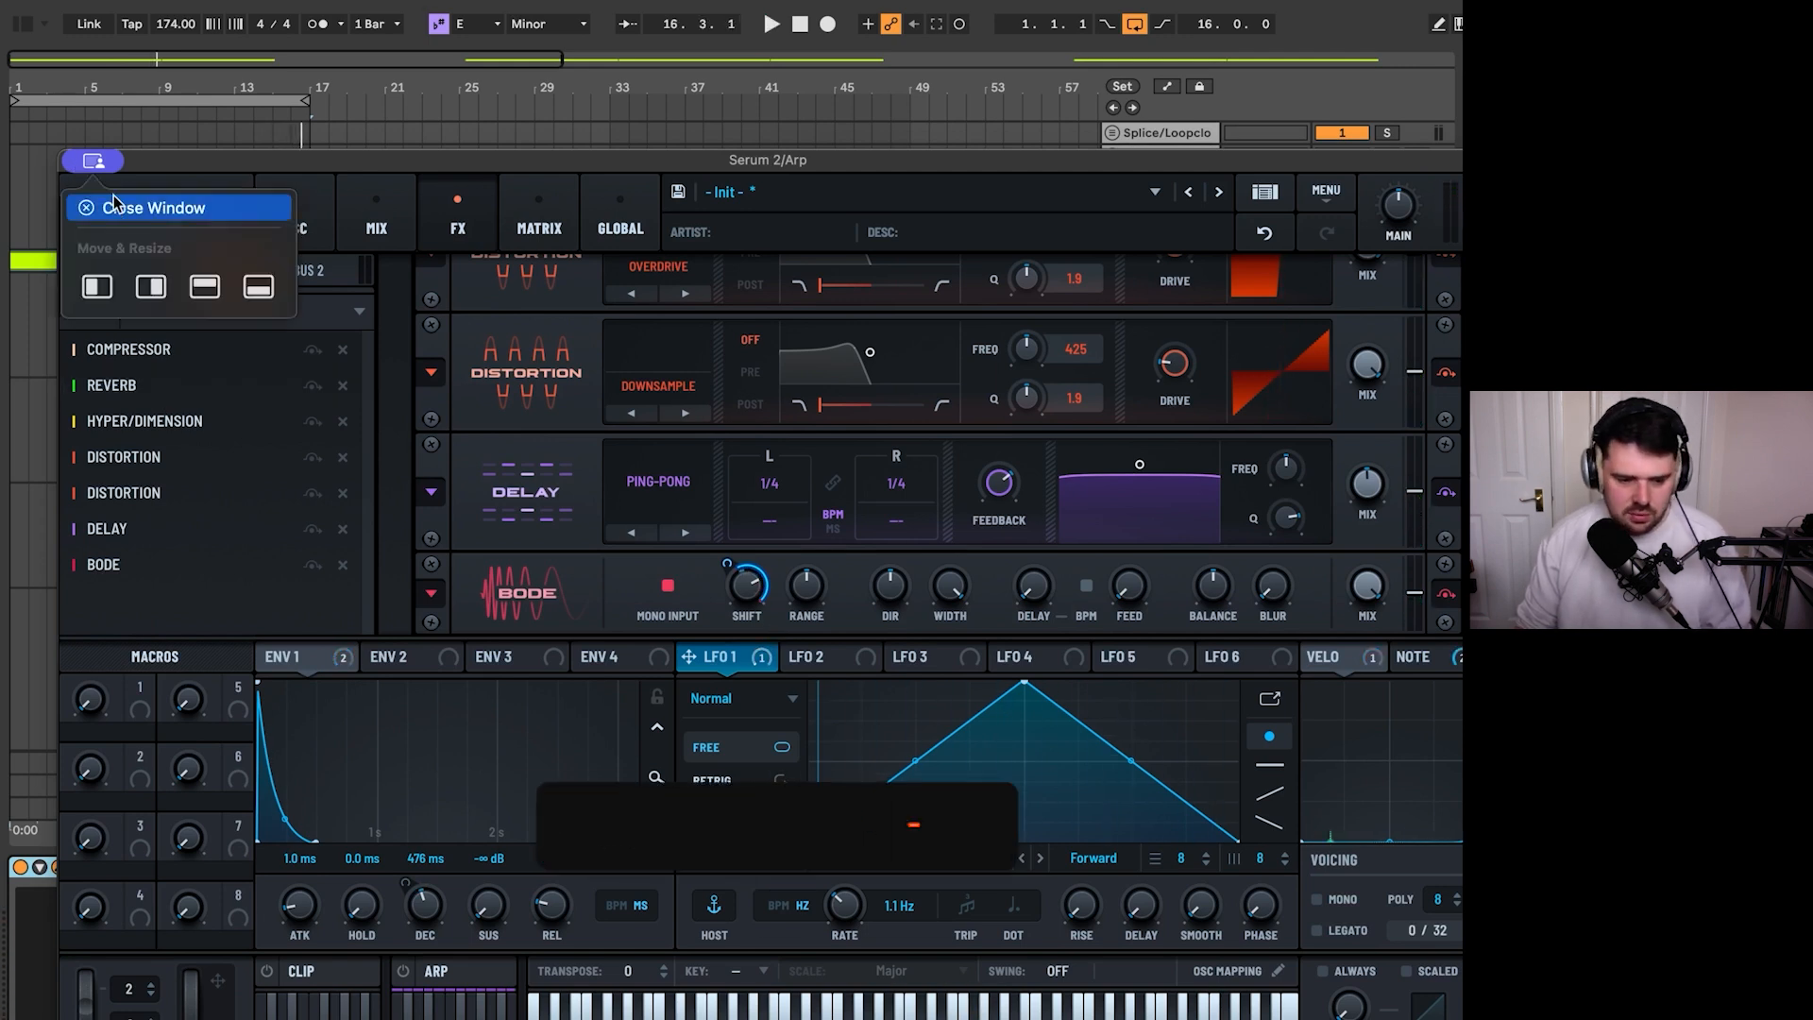
click(123, 202)
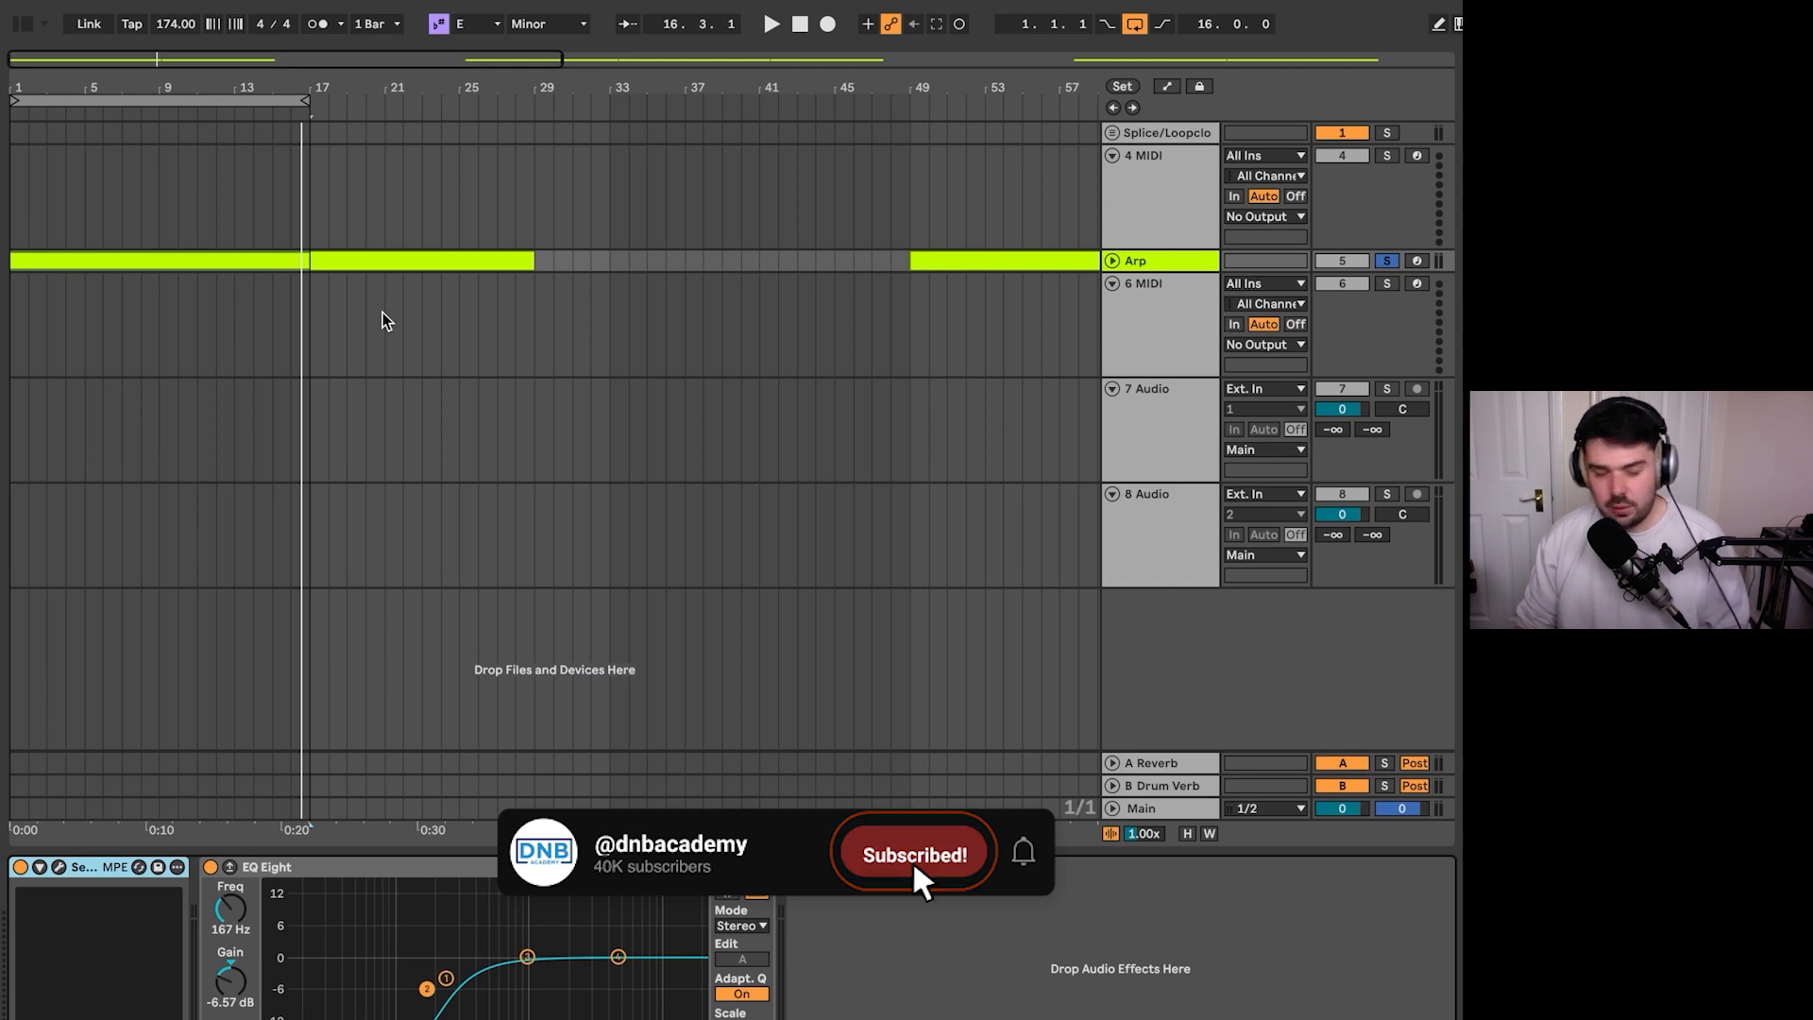